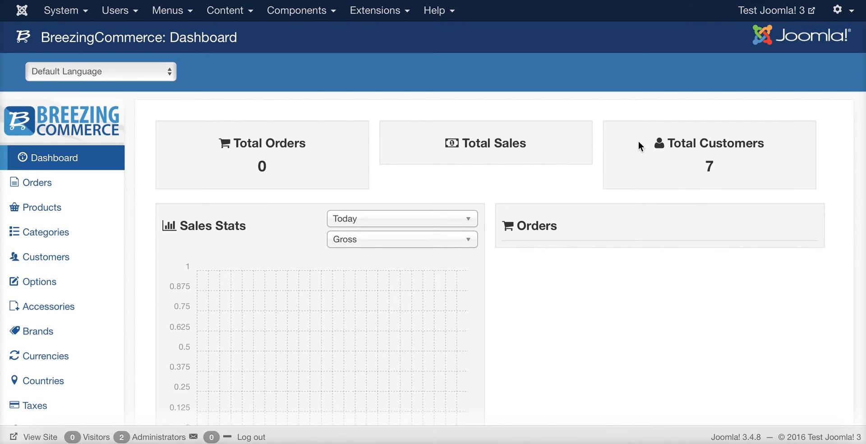
Review the dashboard sales stats, leaving the date range at Today
{"action": "scroll", "coordinate": [449, 227], "scroll_direction": "down", "scroll_amount": 3}
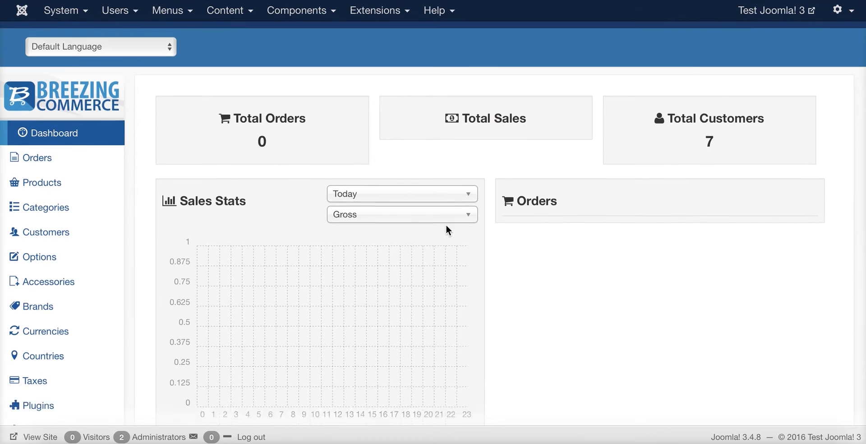
{"action": "scroll", "coordinate": [361, 169], "scroll_direction": "up", "scroll_amount": 1}
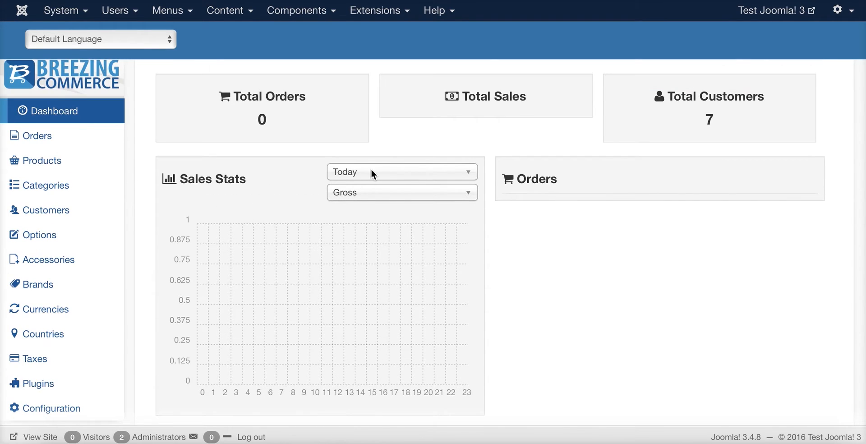
{"action": "left_click", "coordinate": [397, 174]}
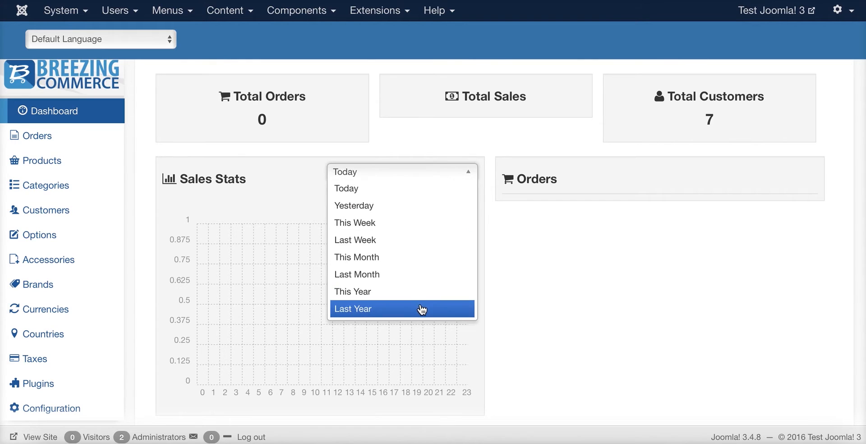
{"action": "left_click", "coordinate": [584, 246]}
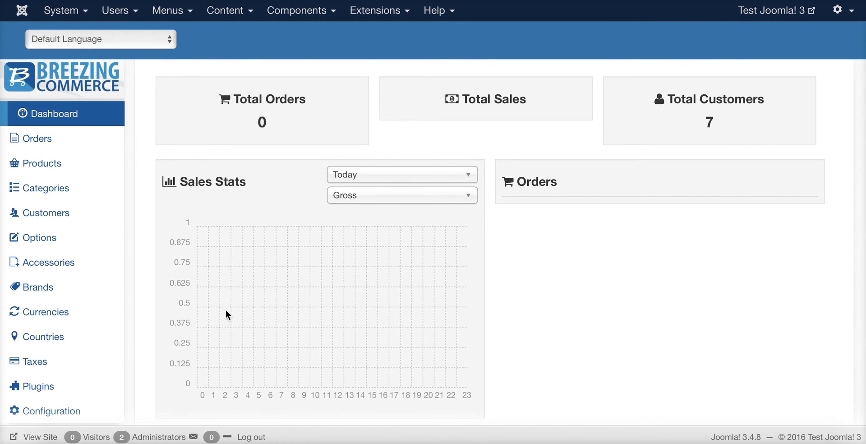
{"action": "scroll", "coordinate": [708, 276], "scroll_direction": "up", "scroll_amount": 1}
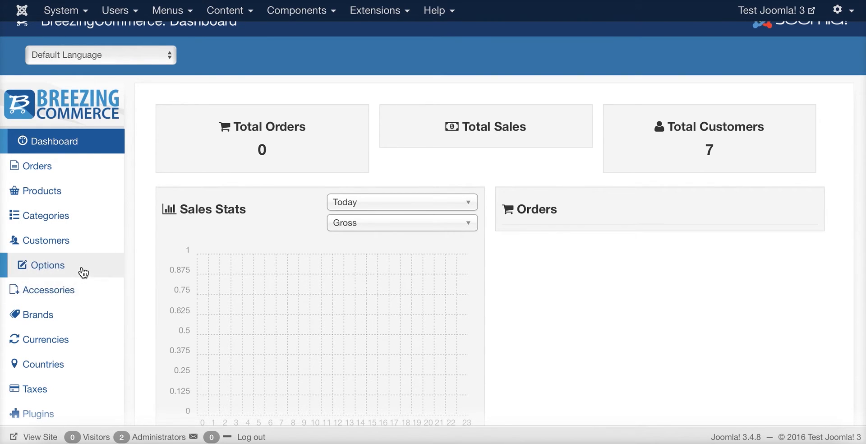
{"action": "scroll", "coordinate": [86, 277], "scroll_direction": "down", "scroll_amount": 1}
{"action": "scroll", "coordinate": [84, 278], "scroll_direction": "down", "scroll_amount": 1}
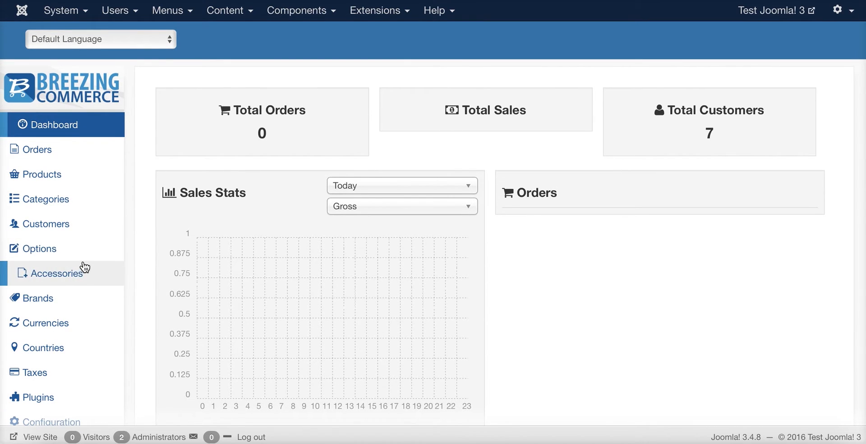
{"action": "scroll", "coordinate": [82, 270], "scroll_direction": "down", "scroll_amount": 1}
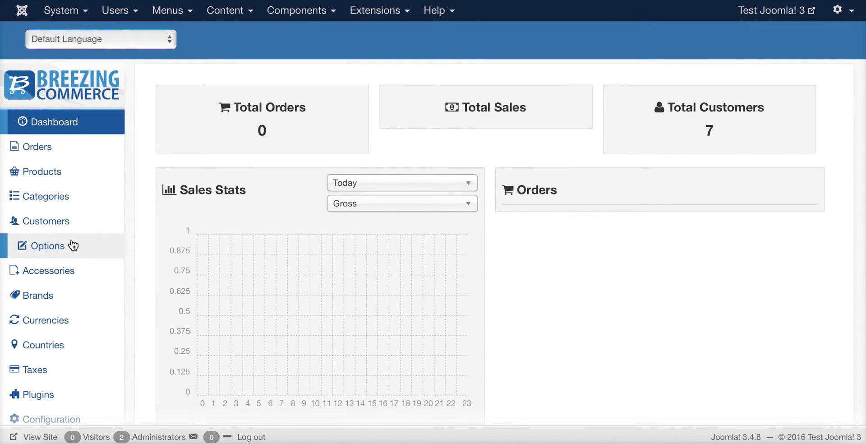
{"action": "scroll", "coordinate": [72, 245], "scroll_direction": "down", "scroll_amount": 1}
{"action": "scroll", "coordinate": [64, 300], "scroll_direction": "down", "scroll_amount": 1}
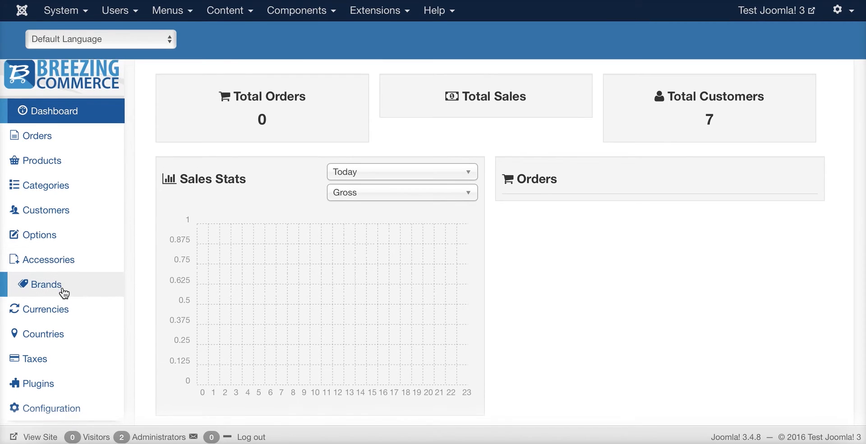
{"action": "scroll", "coordinate": [64, 296], "scroll_direction": "down", "scroll_amount": 1}
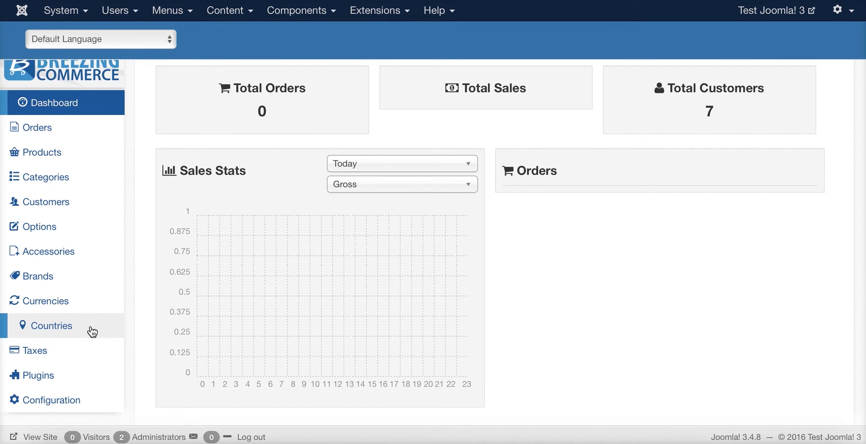
{"action": "scroll", "coordinate": [92, 324], "scroll_direction": "down", "scroll_amount": 1}
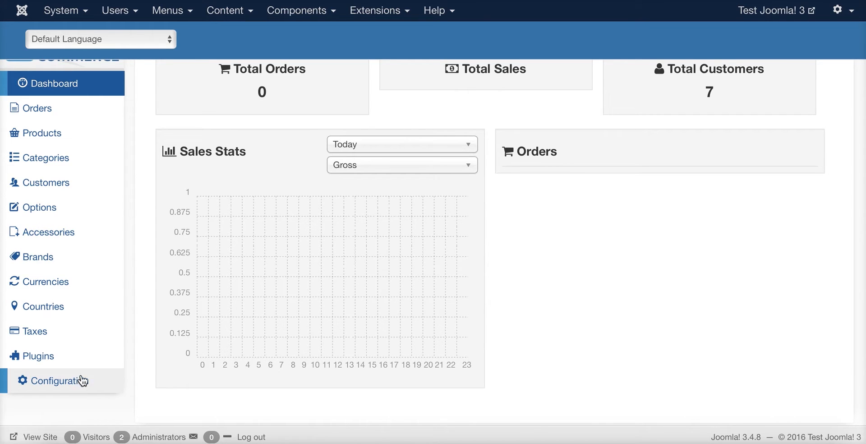
{"action": "scroll", "coordinate": [102, 361], "scroll_direction": "up", "scroll_amount": 3}
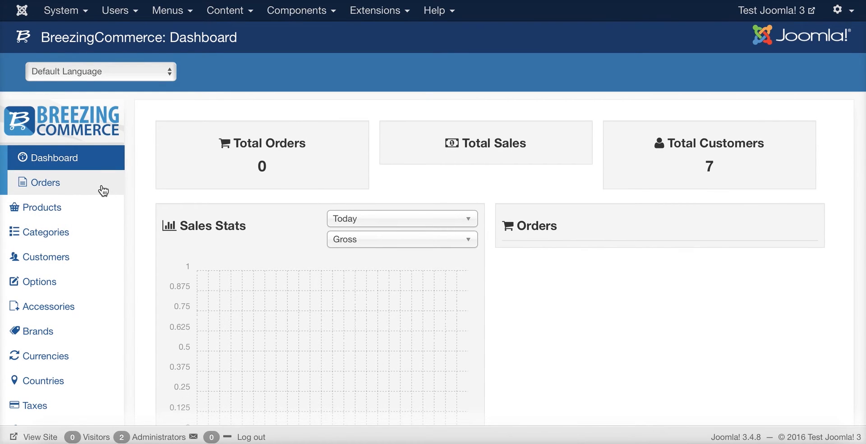
Start a new store category titled 'My Category'
{"action": "left_click", "coordinate": [44, 231]}
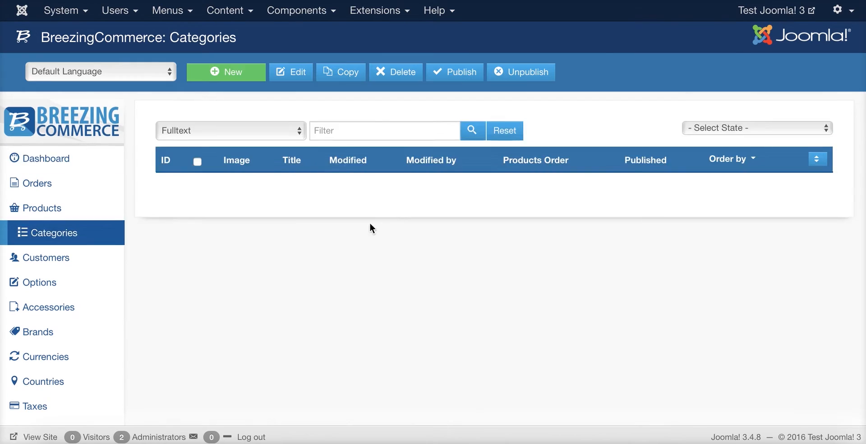
{"action": "left_click", "coordinate": [232, 71]}
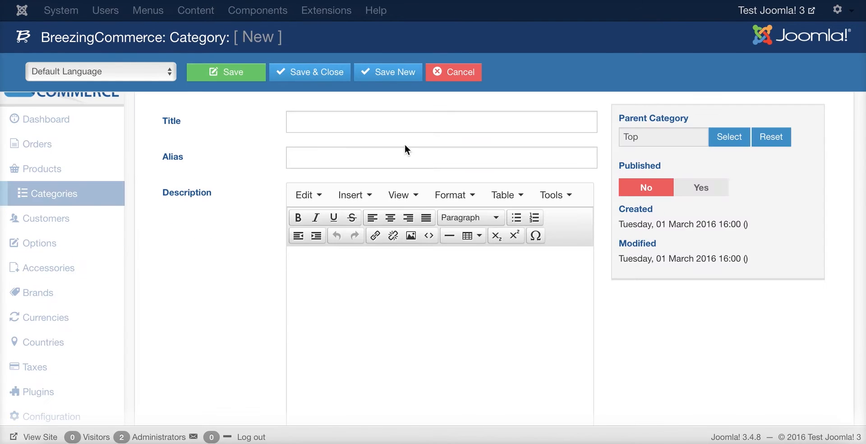
{"action": "left_click", "coordinate": [371, 127]}
{"action": "type", "text": "My Category"}
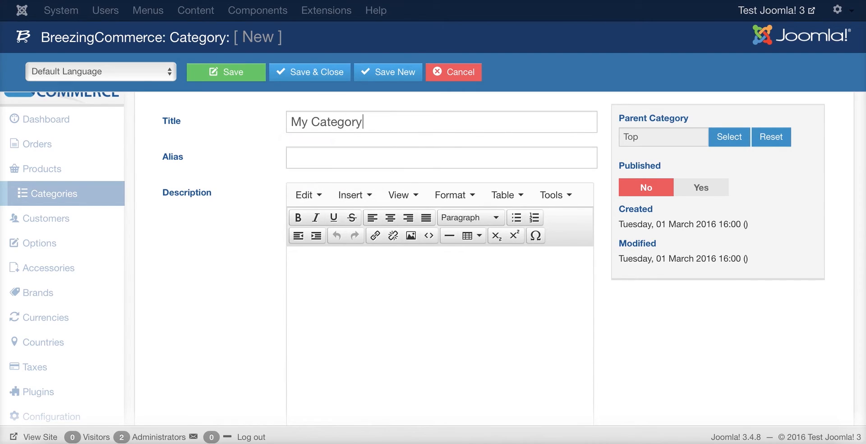
{"action": "key", "text": "Tab"}
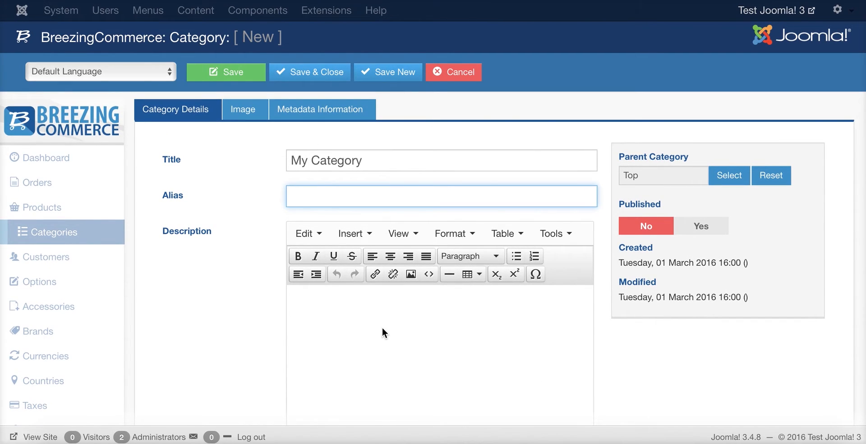
Describe it as 'My first category', publish it, and save and close
{"action": "left_click", "coordinate": [366, 314]}
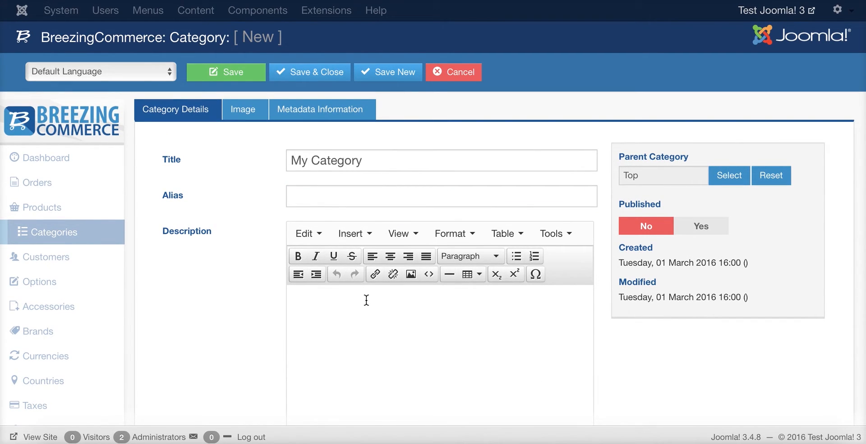
{"action": "type", "text": "My first category"}
{"action": "left_click", "coordinate": [710, 226]}
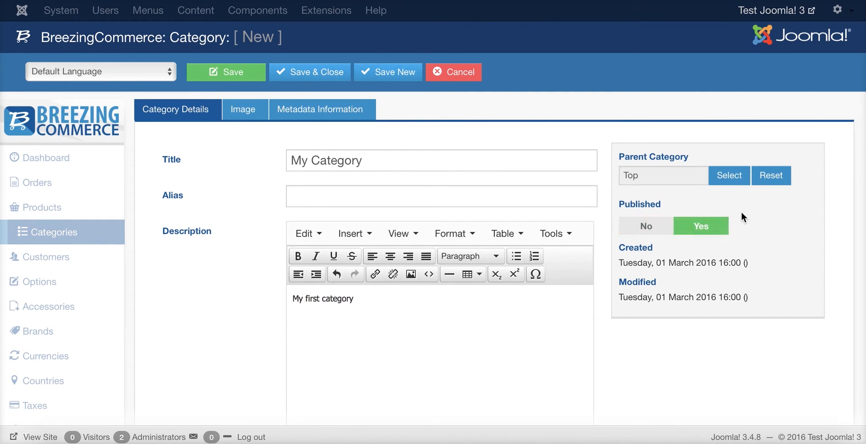
{"action": "left_click", "coordinate": [232, 73]}
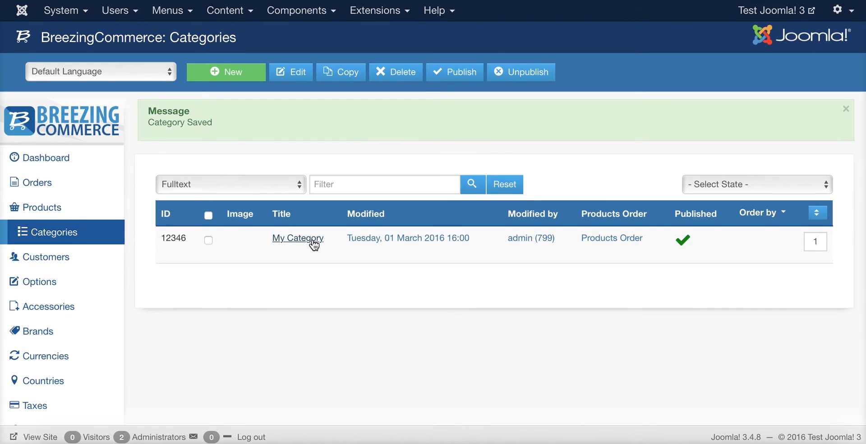
Go to Products and start a new product
{"action": "left_click", "coordinate": [89, 205]}
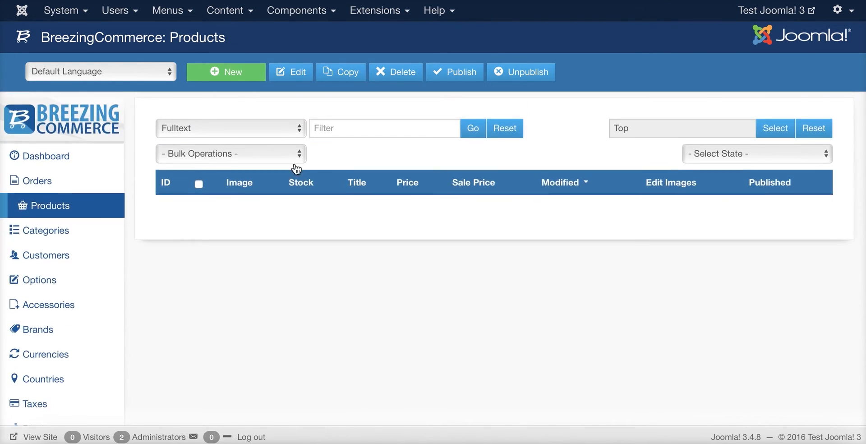
{"action": "left_click", "coordinate": [223, 80]}
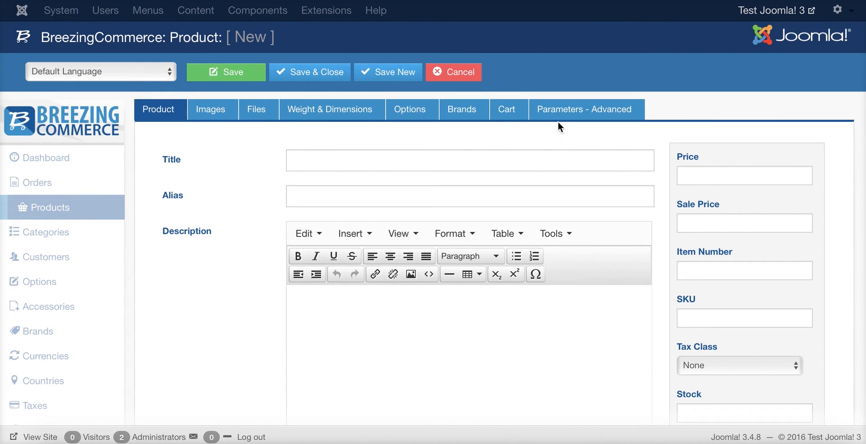
Enter title 'My First Product', description 'This is my first product' and price 100
{"action": "left_click", "coordinate": [337, 164]}
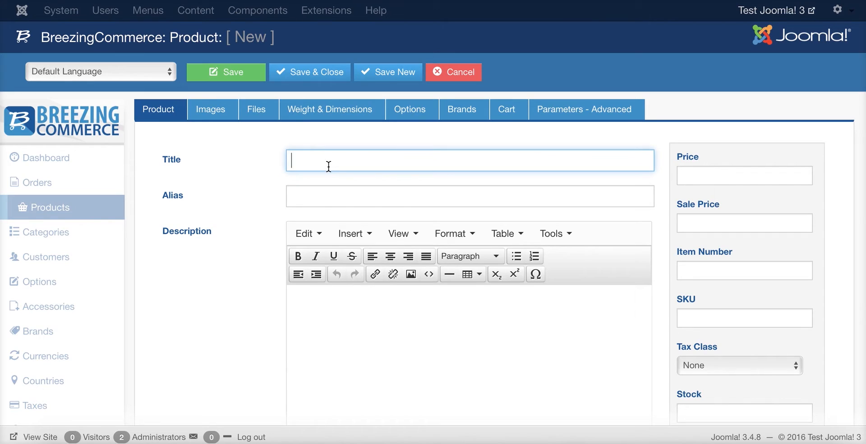
{"action": "type", "text": "My "}
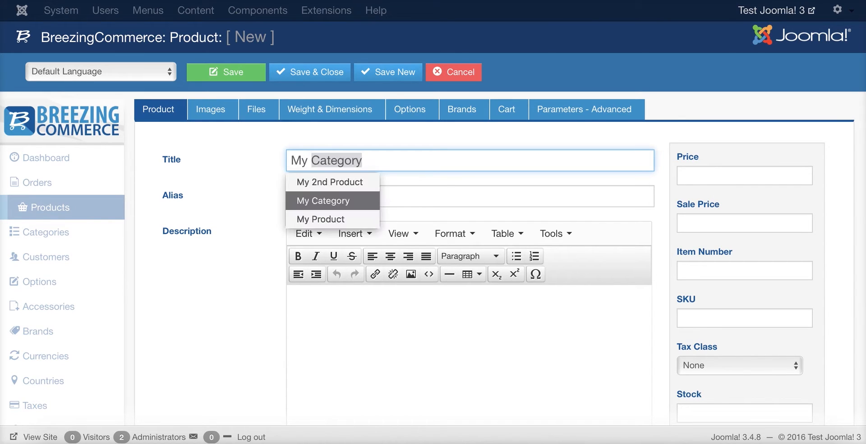
{"action": "type", "text": "First Produ"}
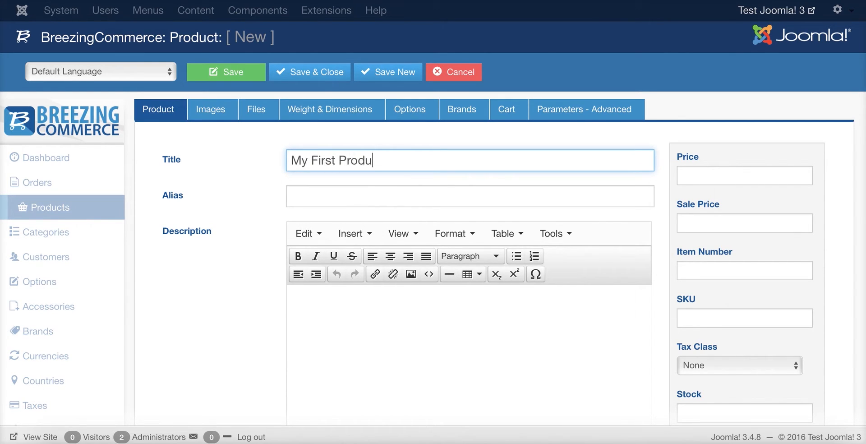
{"action": "type", "text": "ct"}
{"action": "key", "text": "Tab"}
{"action": "key", "text": "Tab"}
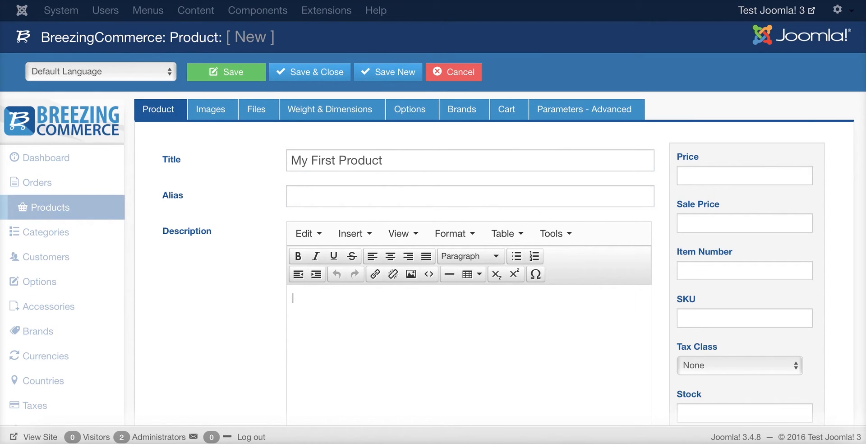
{"action": "type", "text": "This is my first product"}
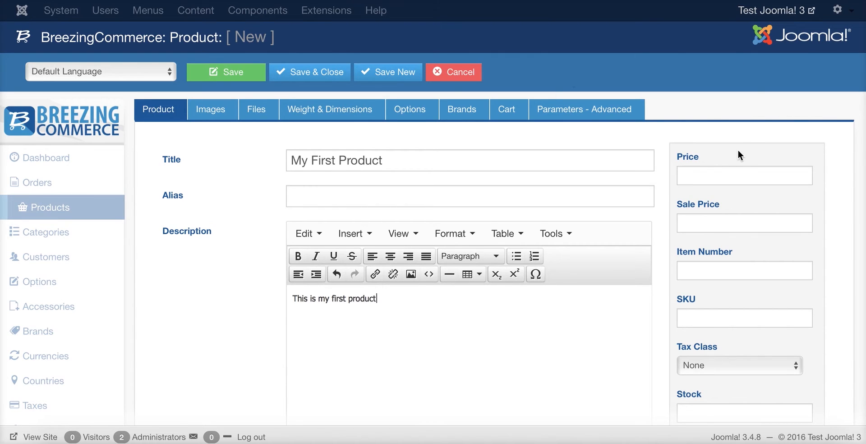
{"action": "left_click", "coordinate": [738, 175]}
{"action": "type", "text": "100"}
{"action": "key", "text": "Tab"}
{"action": "key", "text": "Tab"}
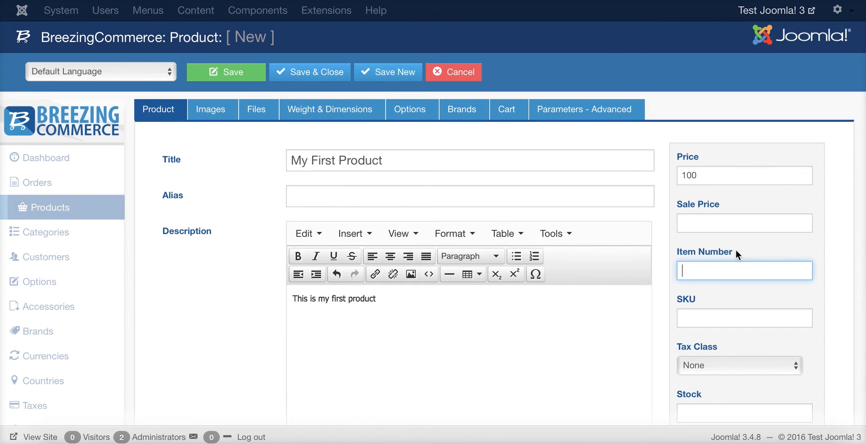
{"action": "scroll", "coordinate": [827, 259], "scroll_direction": "down", "scroll_amount": 1}
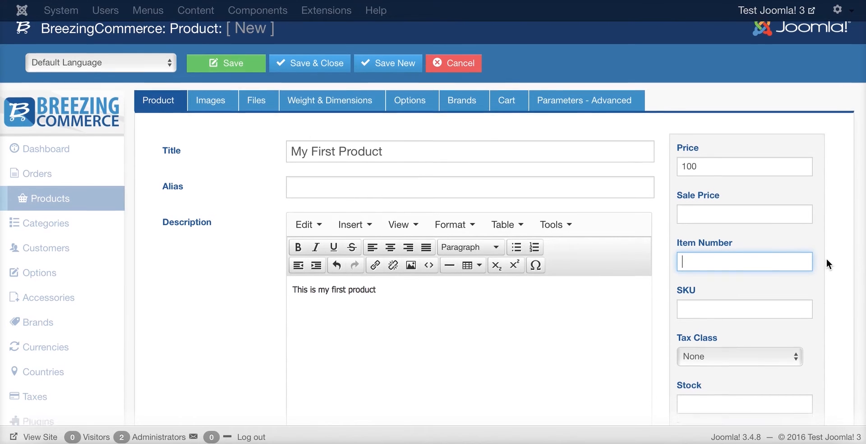
{"action": "scroll", "coordinate": [826, 258], "scroll_direction": "down", "scroll_amount": 2}
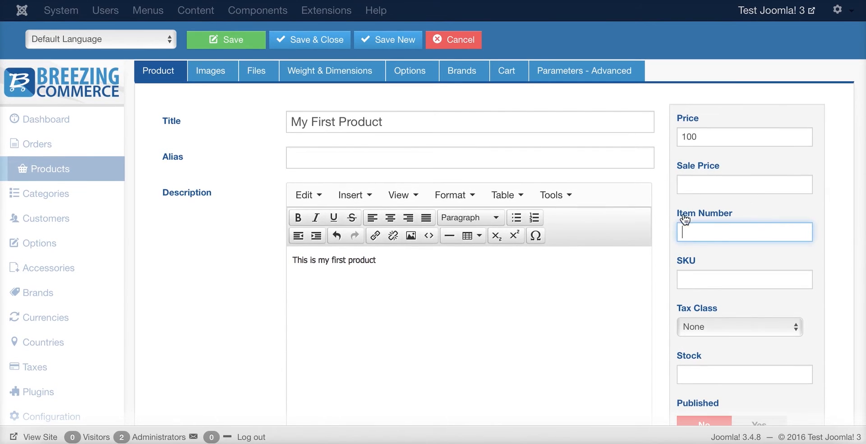
{"action": "scroll", "coordinate": [672, 246], "scroll_direction": "down", "scroll_amount": 2}
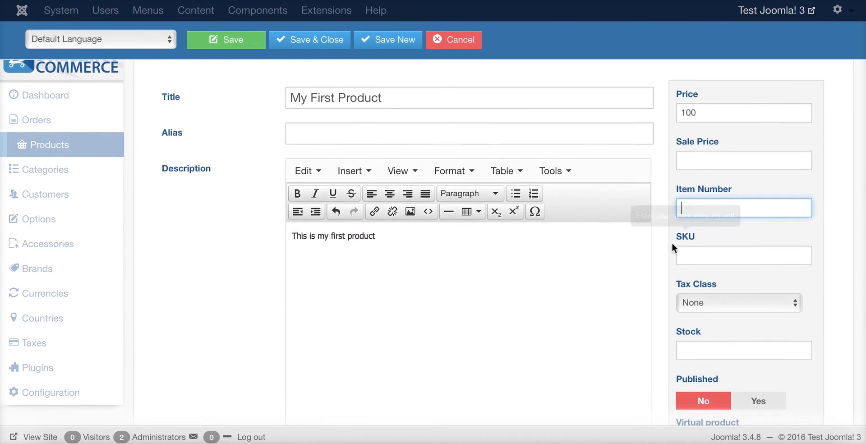
{"action": "scroll", "coordinate": [672, 243], "scroll_direction": "down", "scroll_amount": 2}
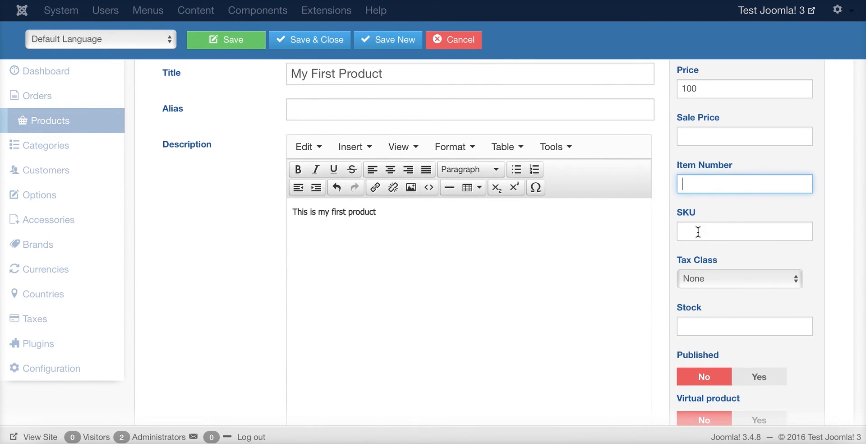
{"action": "left_click", "coordinate": [724, 229]}
{"action": "left_click", "coordinate": [732, 272]}
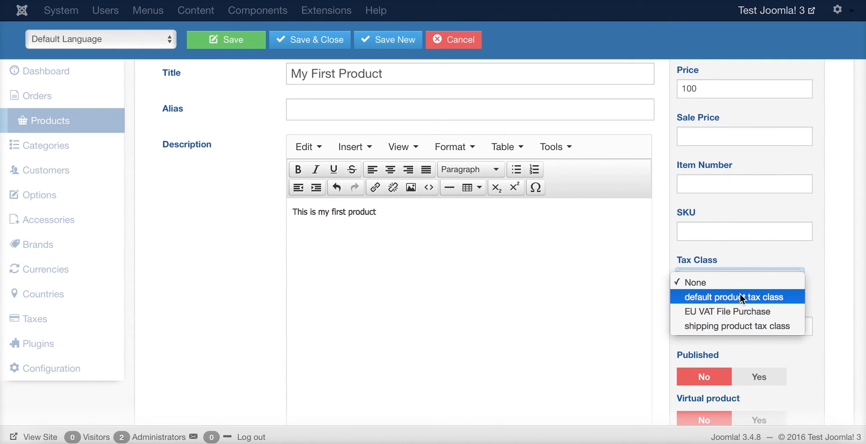
{"action": "left_click", "coordinate": [792, 294]}
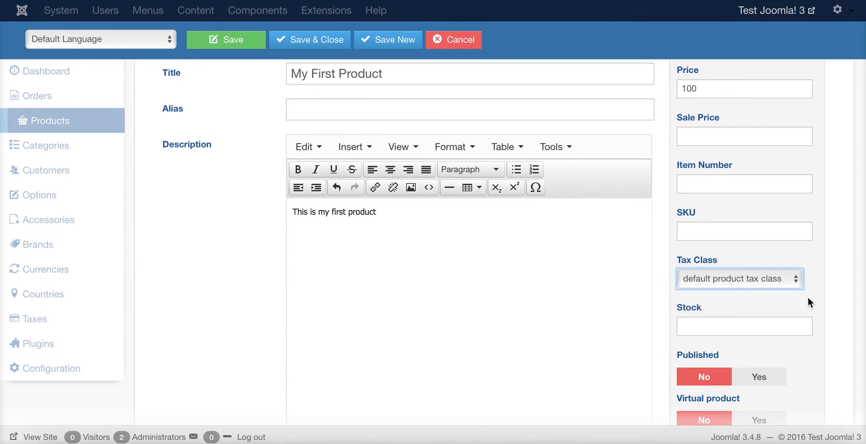
{"action": "left_click", "coordinate": [776, 284]}
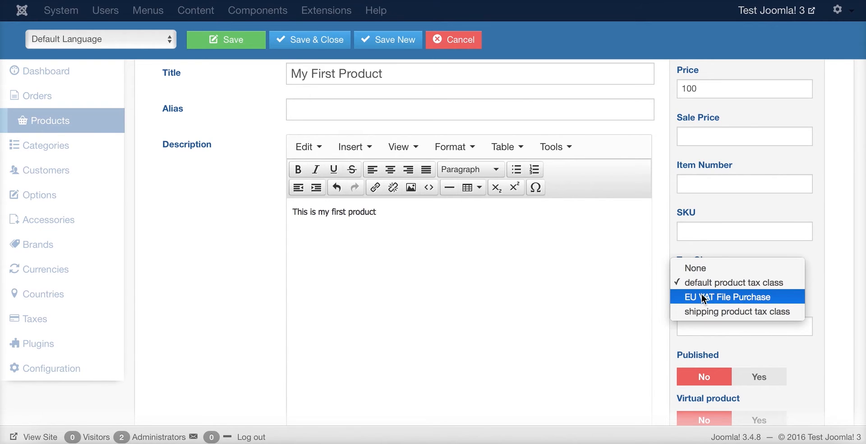
{"action": "left_click", "coordinate": [827, 283]}
{"action": "scroll", "coordinate": [789, 194], "scroll_direction": "down", "scroll_amount": 3}
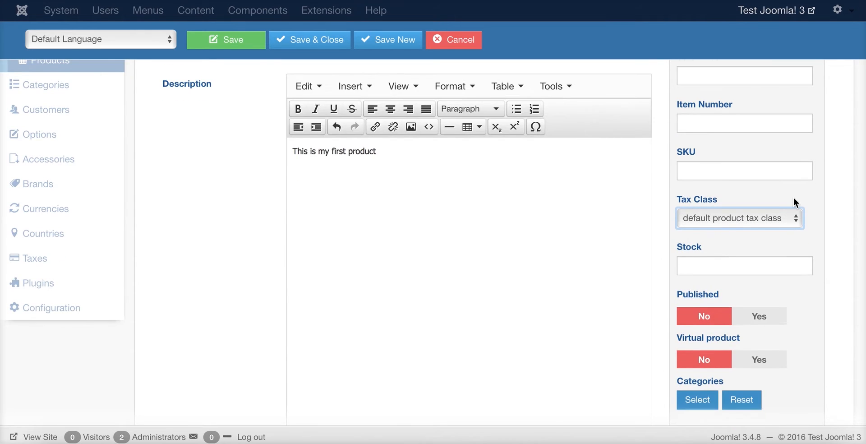
{"action": "scroll", "coordinate": [818, 198], "scroll_direction": "down", "scroll_amount": 1}
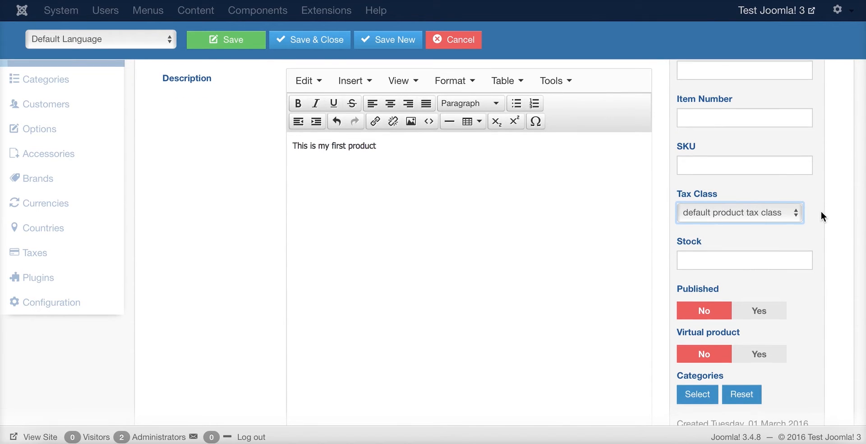
Enter a stock of 100 and set the product to Published
{"action": "left_click", "coordinate": [700, 263]}
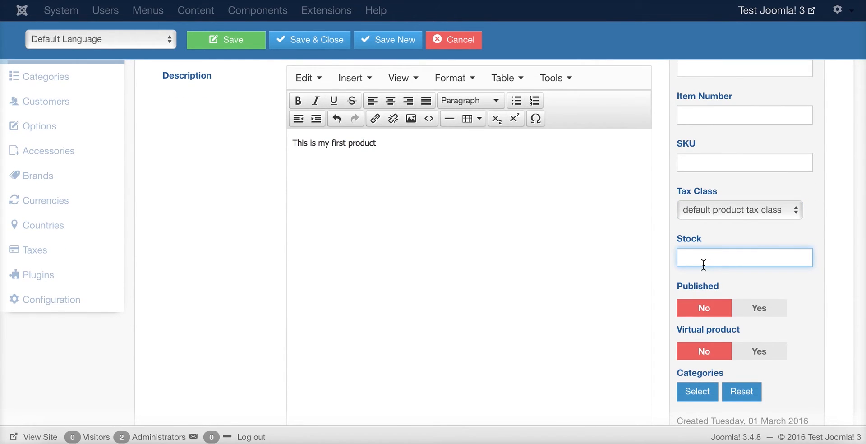
{"action": "type", "text": "100"}
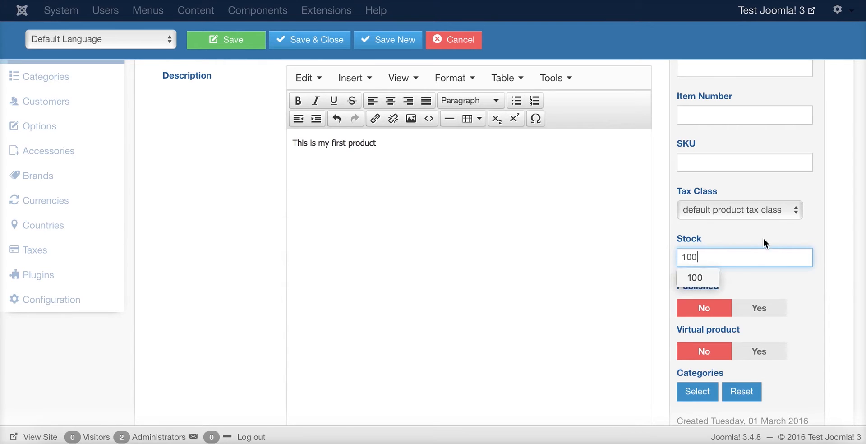
{"action": "left_click", "coordinate": [830, 285]}
{"action": "scroll", "coordinate": [698, 271], "scroll_direction": "up", "scroll_amount": 3}
{"action": "scroll", "coordinate": [723, 298], "scroll_direction": "down", "scroll_amount": 1}
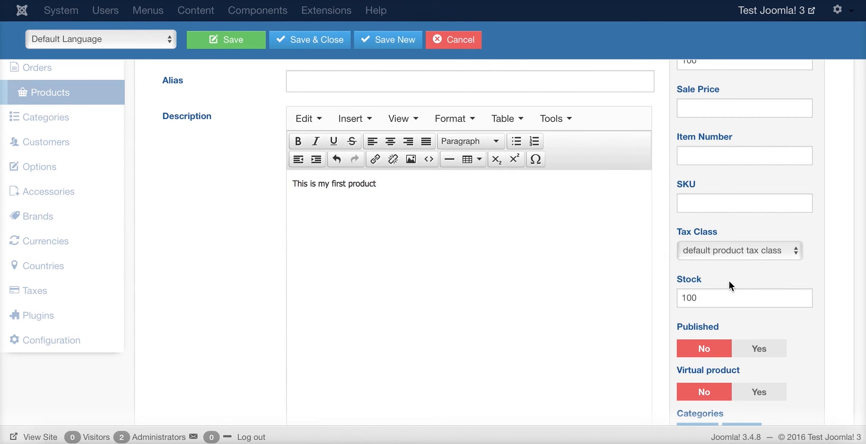
{"action": "scroll", "coordinate": [733, 298], "scroll_direction": "down", "scroll_amount": 1}
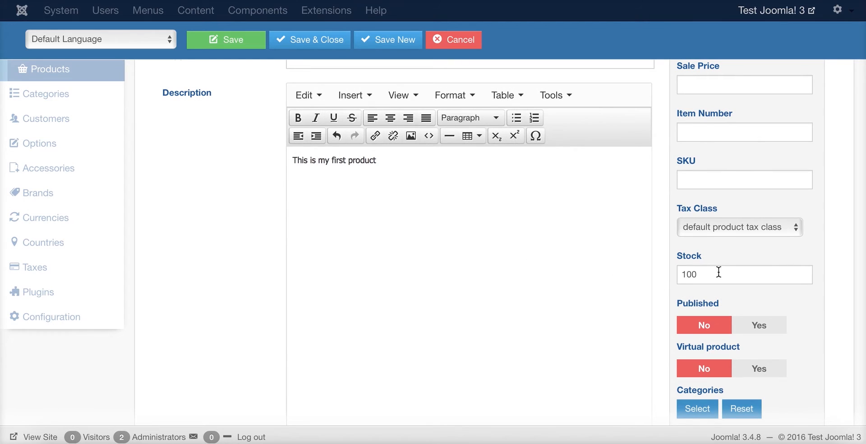
{"action": "scroll", "coordinate": [718, 274], "scroll_direction": "up", "scroll_amount": 1}
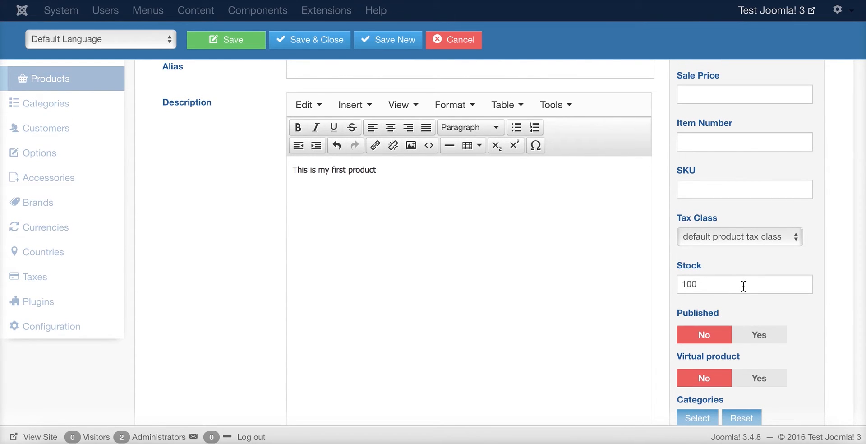
{"action": "left_click", "coordinate": [720, 283]}
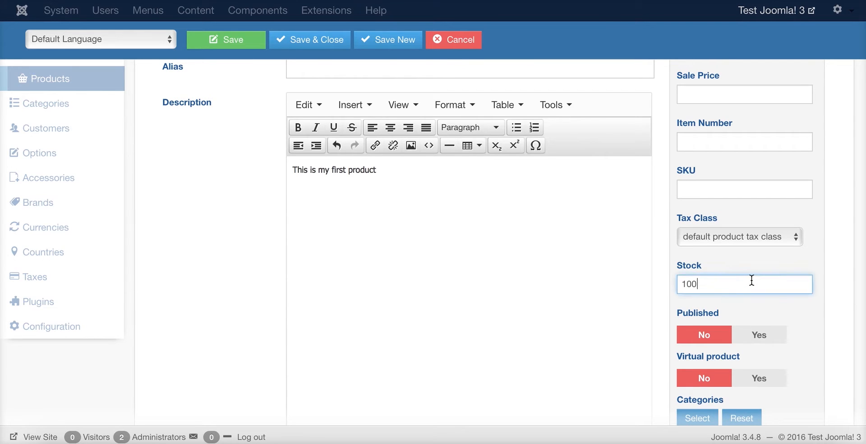
{"action": "scroll", "coordinate": [779, 286], "scroll_direction": "down", "scroll_amount": 1}
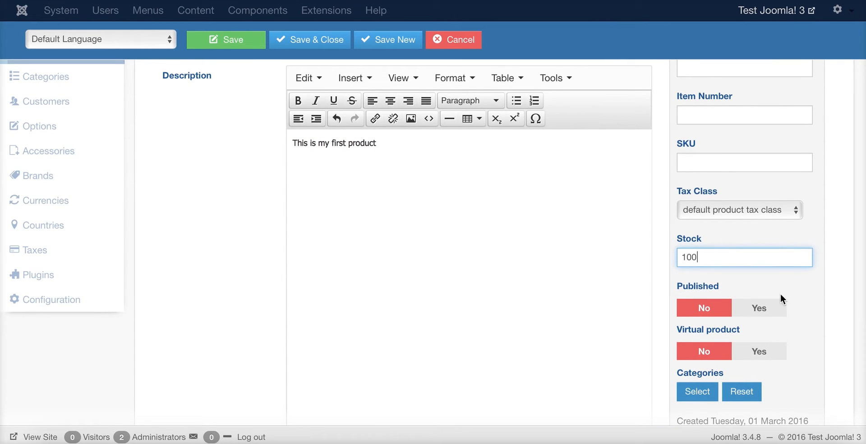
{"action": "left_click", "coordinate": [761, 308]}
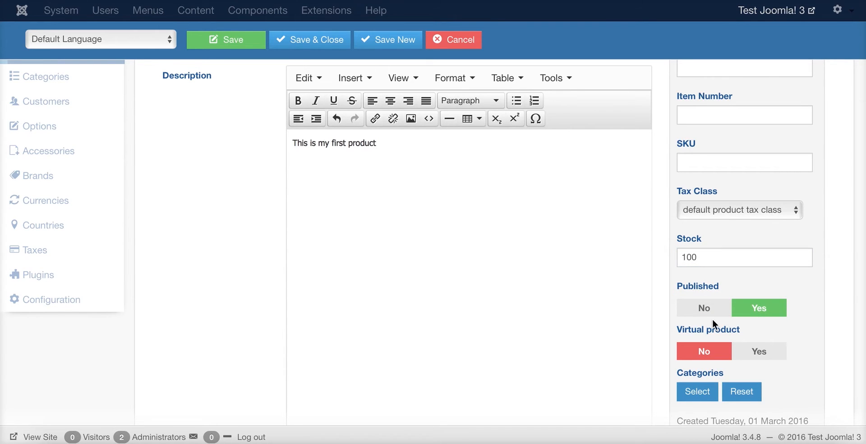
{"action": "scroll", "coordinate": [712, 320], "scroll_direction": "down", "scroll_amount": 3}
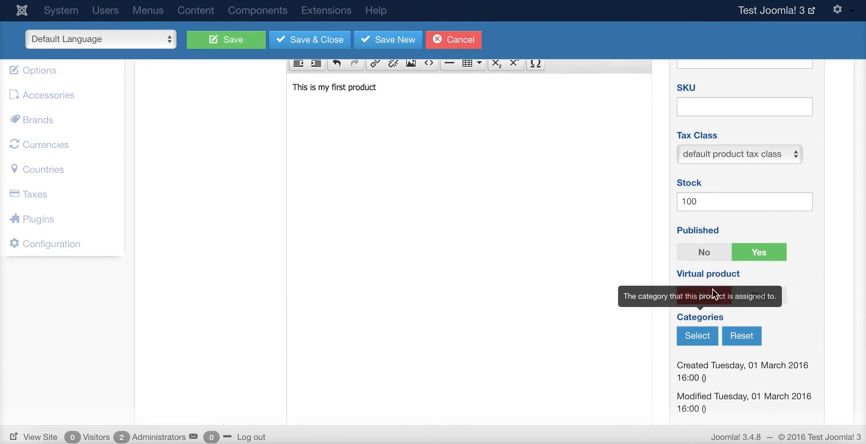
{"action": "scroll", "coordinate": [717, 293], "scroll_direction": "down", "scroll_amount": 1}
{"action": "scroll", "coordinate": [694, 303], "scroll_direction": "down", "scroll_amount": 1}
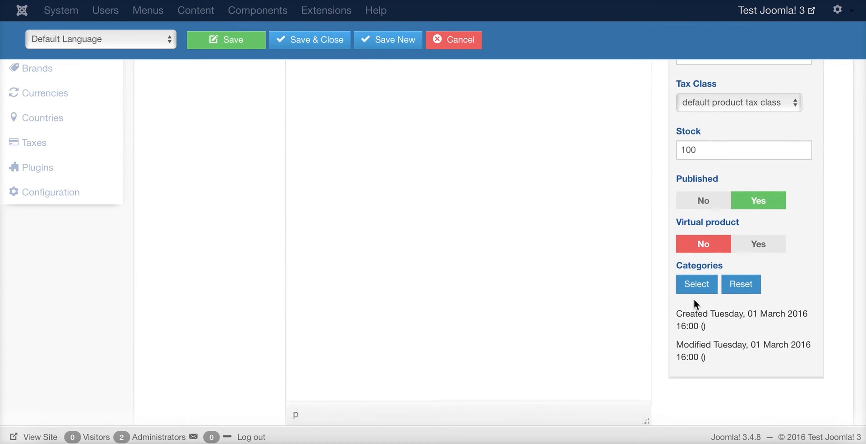
Assign My First Product to My Category, then save and close it
{"action": "left_click", "coordinate": [697, 281]}
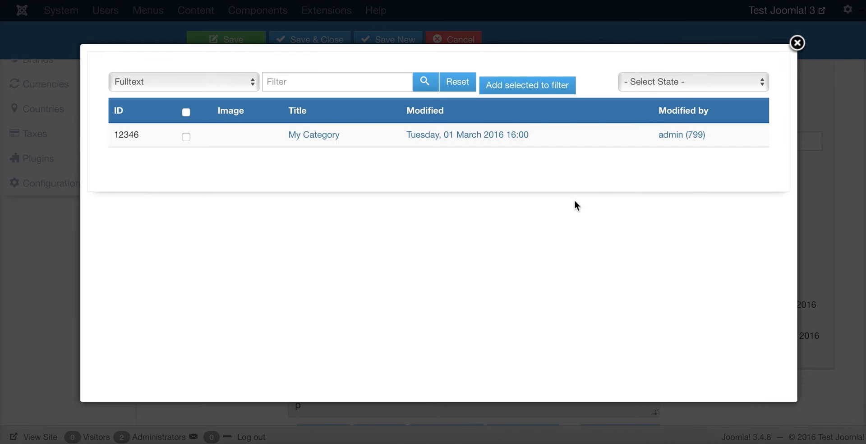
{"action": "left_click", "coordinate": [325, 135]}
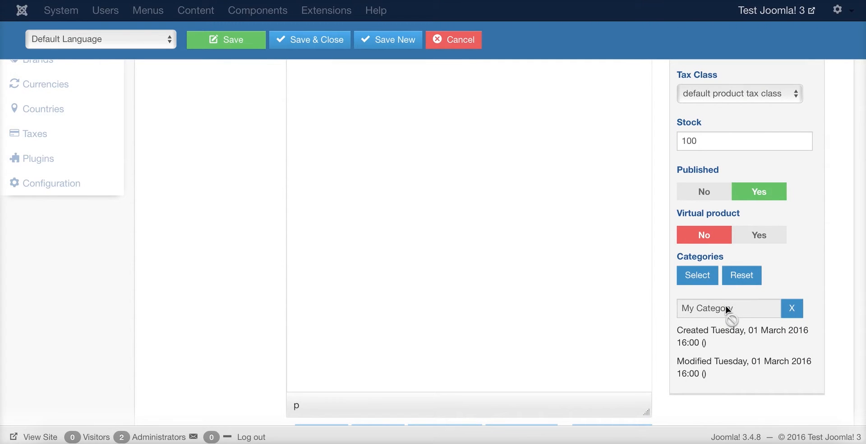
{"action": "scroll", "coordinate": [722, 298], "scroll_direction": "down", "scroll_amount": 1}
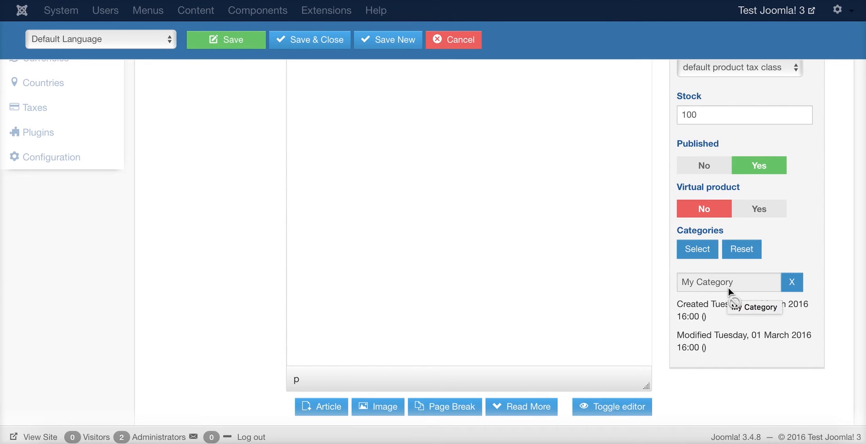
{"action": "scroll", "coordinate": [517, 208], "scroll_direction": "up", "scroll_amount": 7}
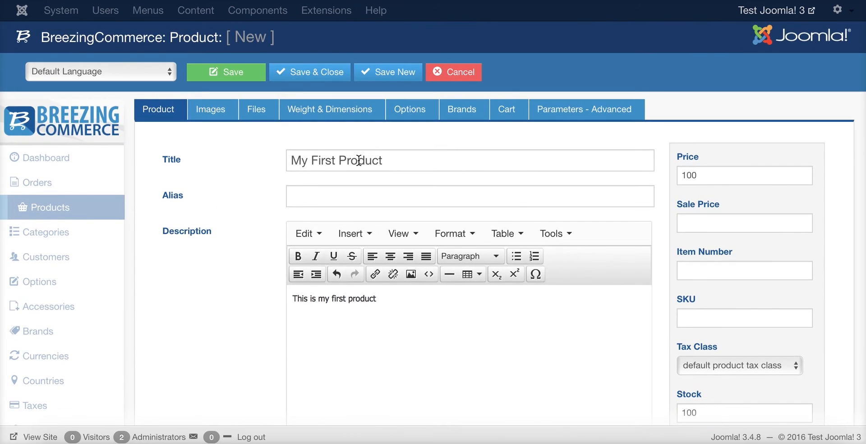
{"action": "left_click", "coordinate": [301, 83]}
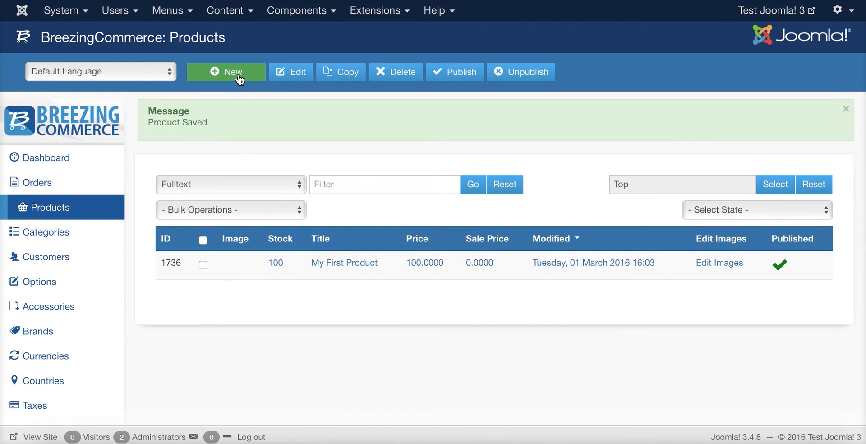
Create a new product titled 'My 2nd Product' with description 'This is my 2nd product'
{"action": "left_click", "coordinate": [239, 80]}
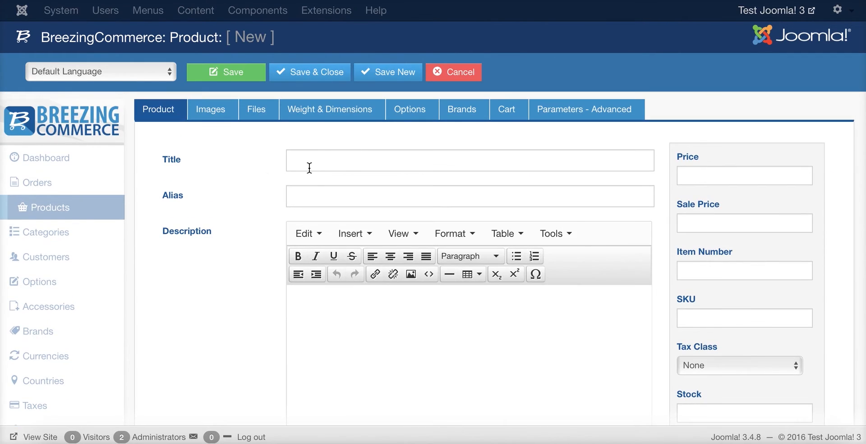
{"action": "left_click", "coordinate": [319, 166]}
{"action": "type", "text": "My 2n"}
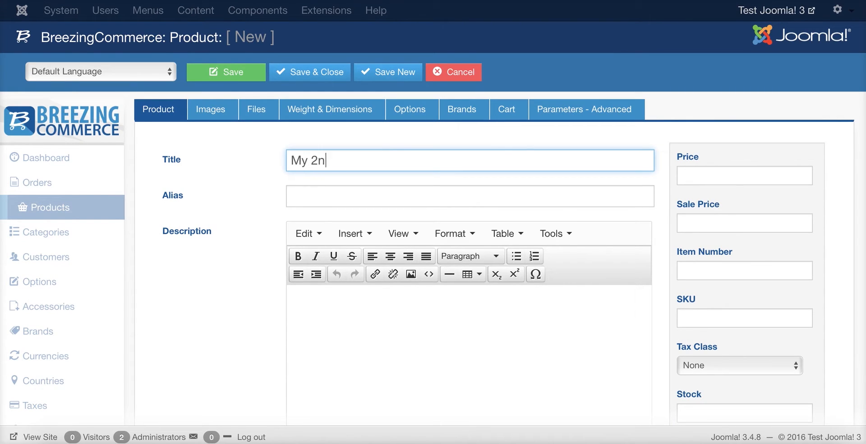
{"action": "type", "text": "d Product"}
{"action": "left_click", "coordinate": [327, 301]}
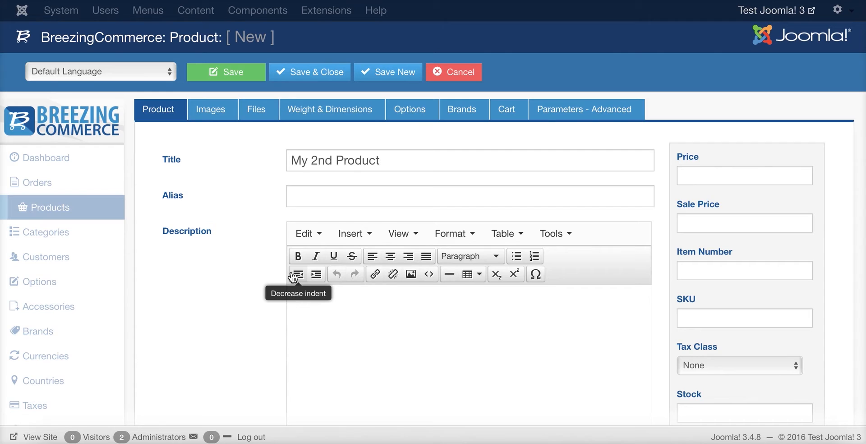
{"action": "type", "text": "This is my 2nd product"}
Set price 90, sale price 100, the default tax class, stock 100, and Published
{"action": "left_click", "coordinate": [721, 171]}
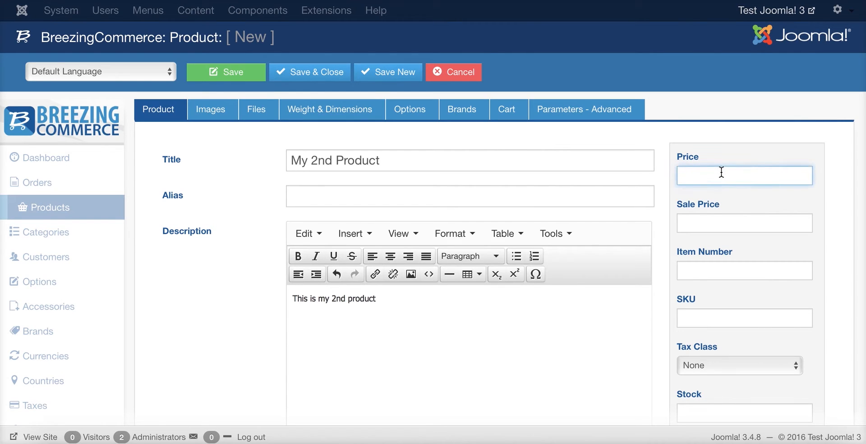
{"action": "type", "text": "90"}
{"action": "key", "text": "Tab"}
{"action": "type", "text": "100"}
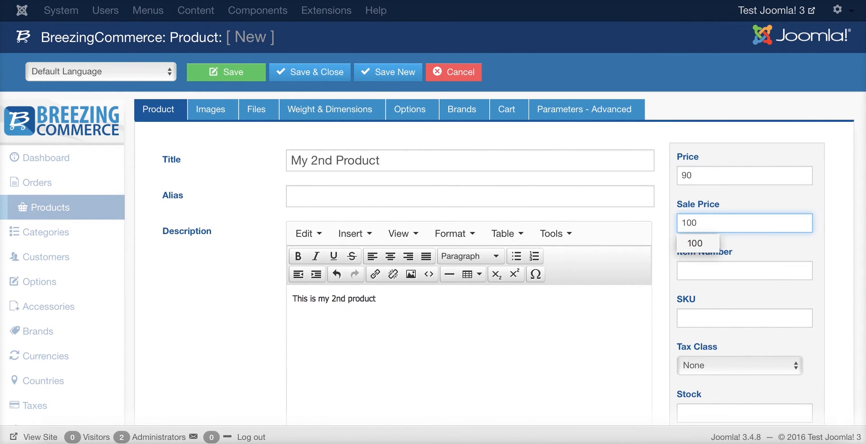
{"action": "scroll", "coordinate": [778, 261], "scroll_direction": "down", "scroll_amount": 3}
{"action": "left_click", "coordinate": [718, 250]}
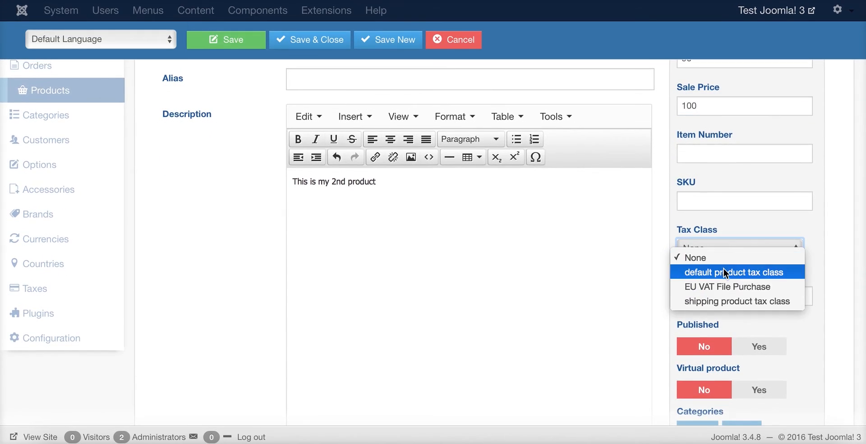
{"action": "left_click", "coordinate": [724, 271]}
{"action": "left_click", "coordinate": [694, 293]}
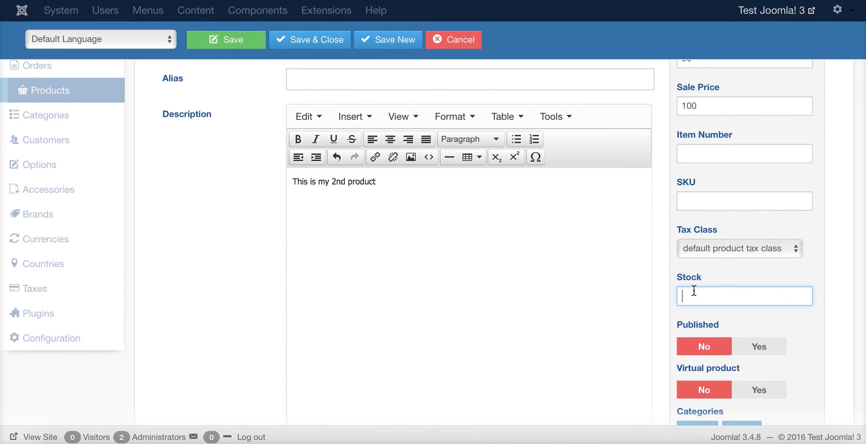
{"action": "type", "text": "100"}
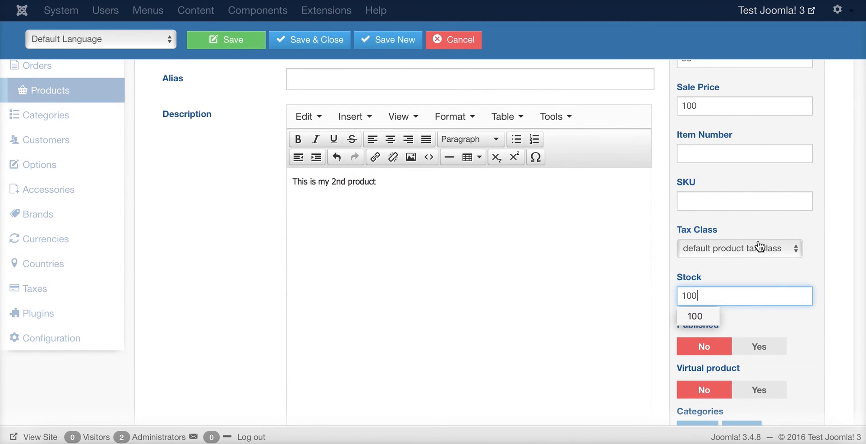
{"action": "left_click", "coordinate": [763, 349]}
Assign My 2nd Product to My Category, then save and close it
{"action": "scroll", "coordinate": [826, 267], "scroll_direction": "down", "scroll_amount": 3}
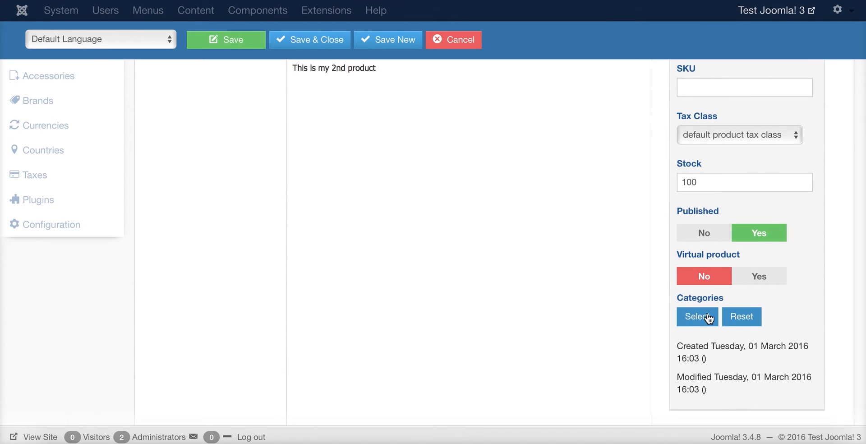
{"action": "left_click", "coordinate": [708, 318]}
{"action": "left_click", "coordinate": [310, 140]}
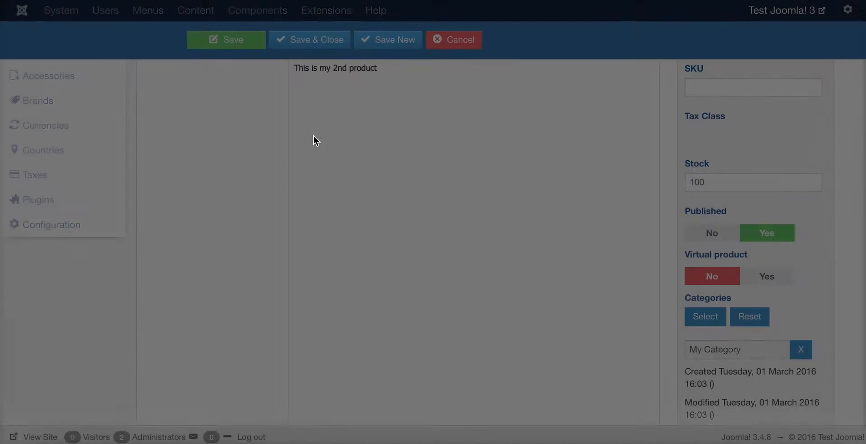
{"action": "scroll", "coordinate": [526, 273], "scroll_direction": "up", "scroll_amount": 5}
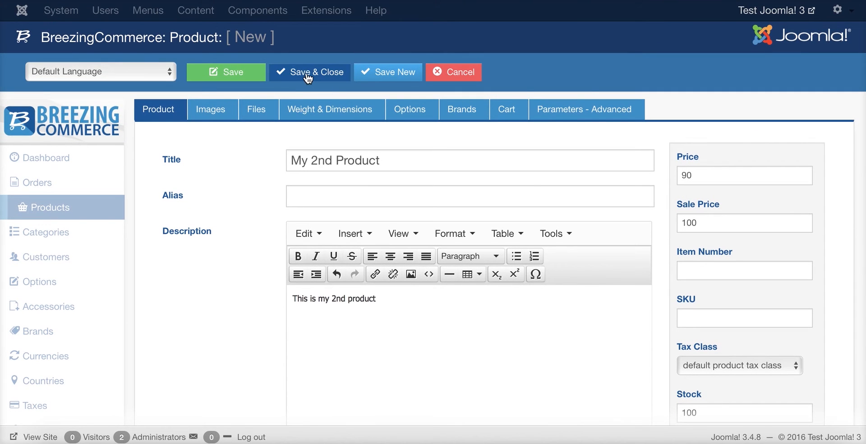
{"action": "left_click", "coordinate": [307, 75]}
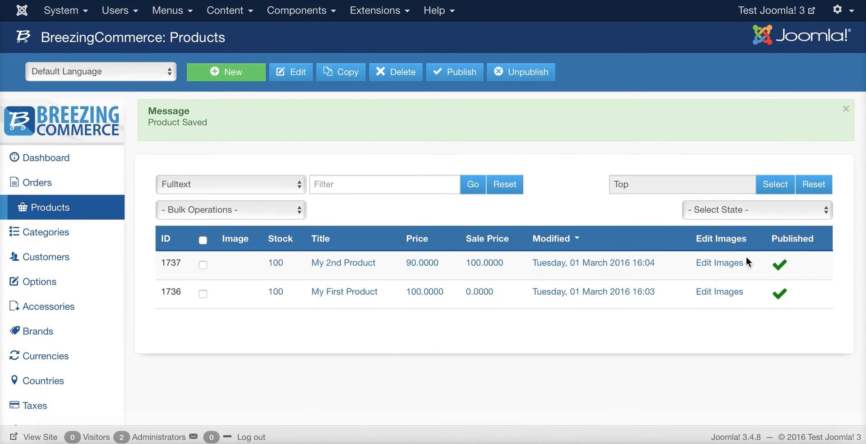
Open the image manager for My 2nd Product and close it again
{"action": "left_click", "coordinate": [719, 263]}
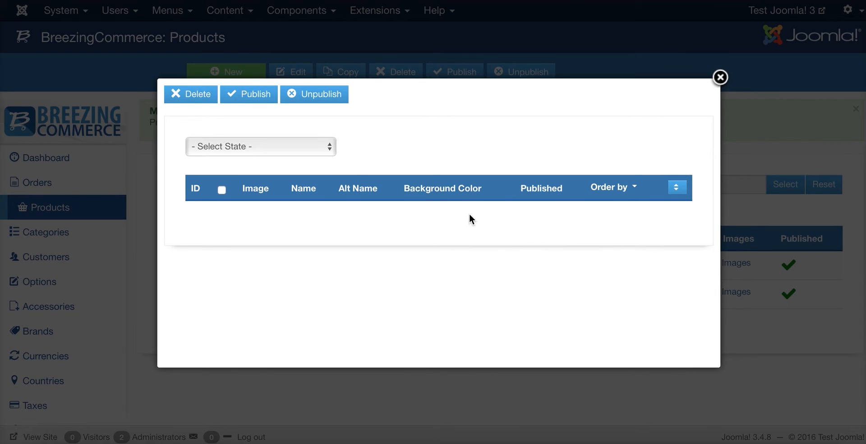
{"action": "left_click", "coordinate": [492, 405]}
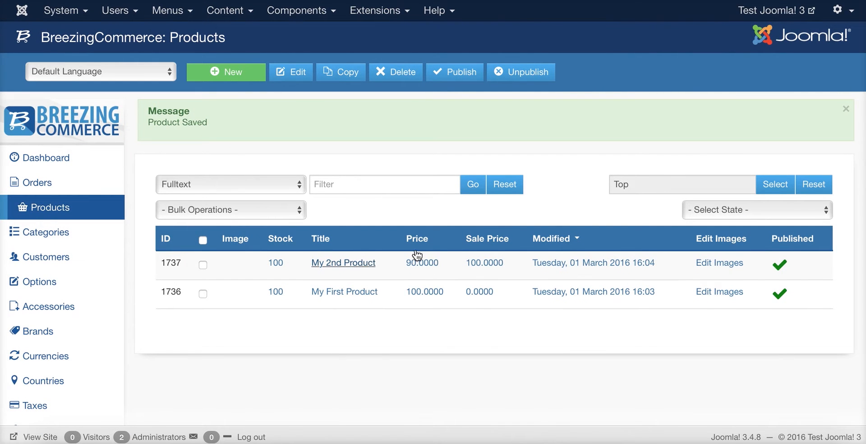
Move My First Product above My 2nd Product in My Category's product order, then recheck the order
{"action": "left_click", "coordinate": [69, 234]}
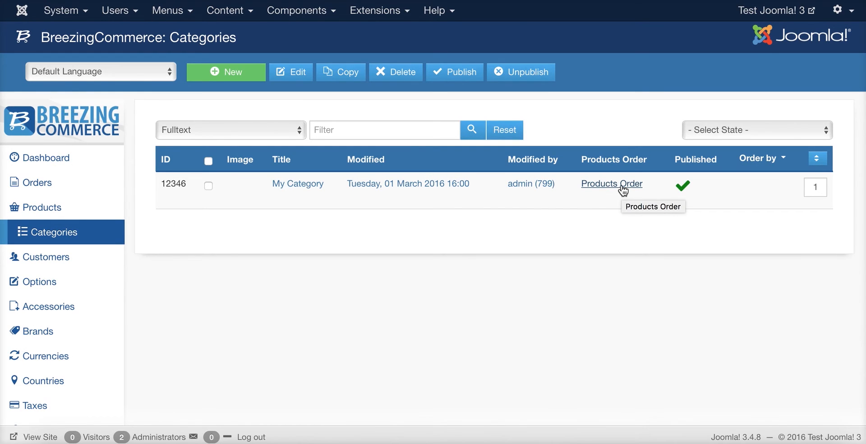
{"action": "left_click", "coordinate": [622, 194]}
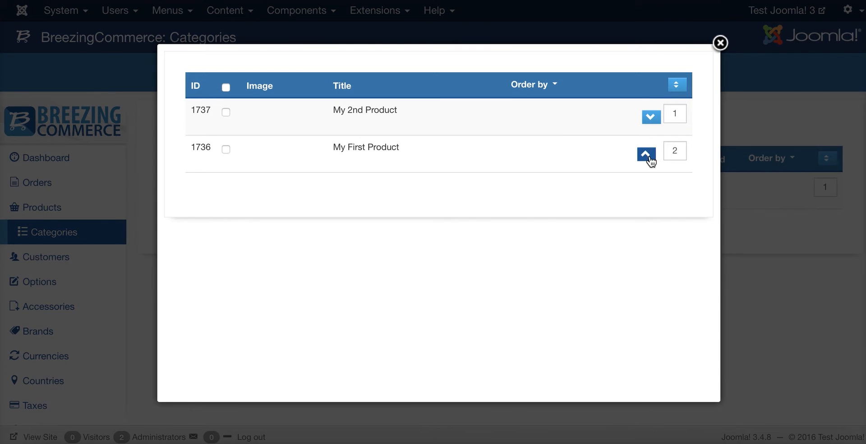
{"action": "left_click", "coordinate": [647, 158]}
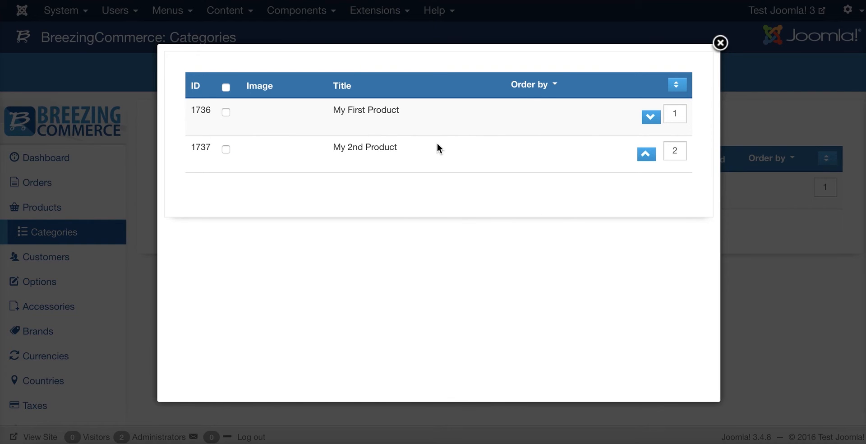
{"action": "left_click", "coordinate": [753, 215]}
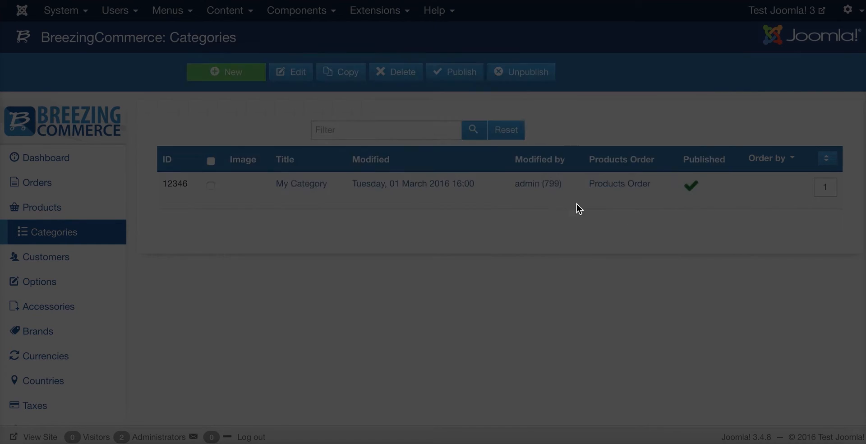
{"action": "left_click", "coordinate": [615, 193]}
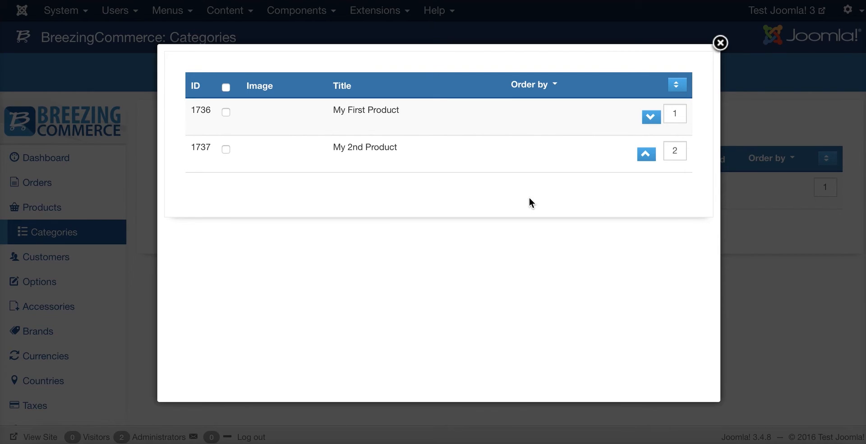
{"action": "left_click", "coordinate": [737, 222]}
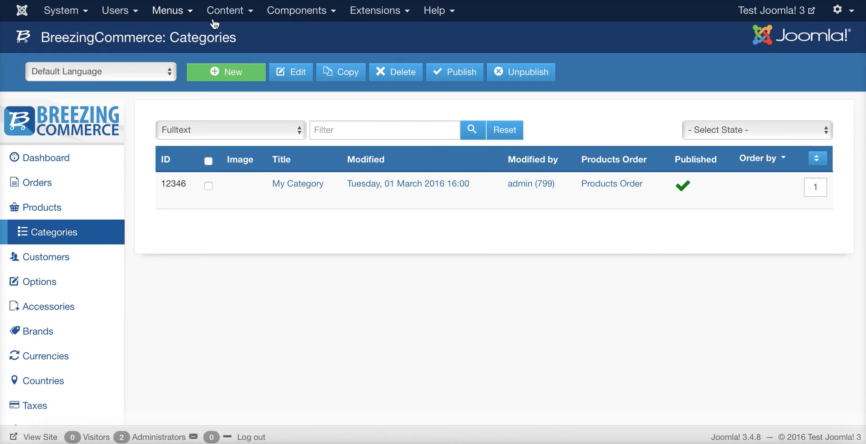
Create a new Main Menu item of type BreezingCommerce Category
{"action": "left_click", "coordinate": [172, 12]}
{"action": "mouse_move", "coordinate": [198, 64]}
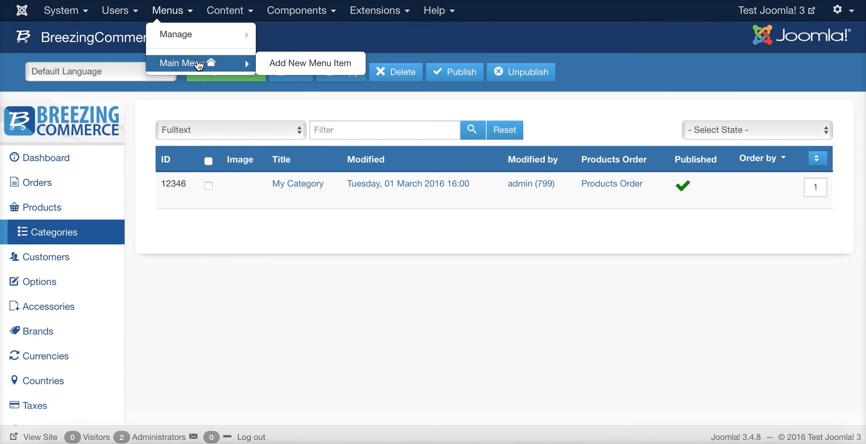
{"action": "left_click", "coordinate": [199, 65]}
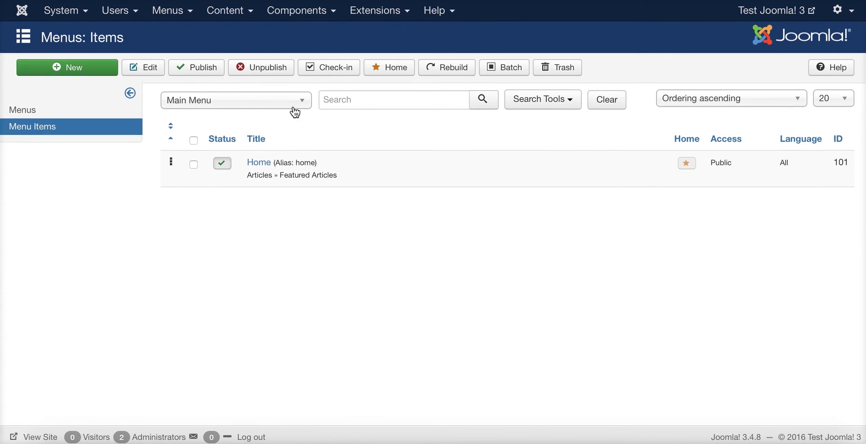
{"action": "left_click", "coordinate": [101, 68]}
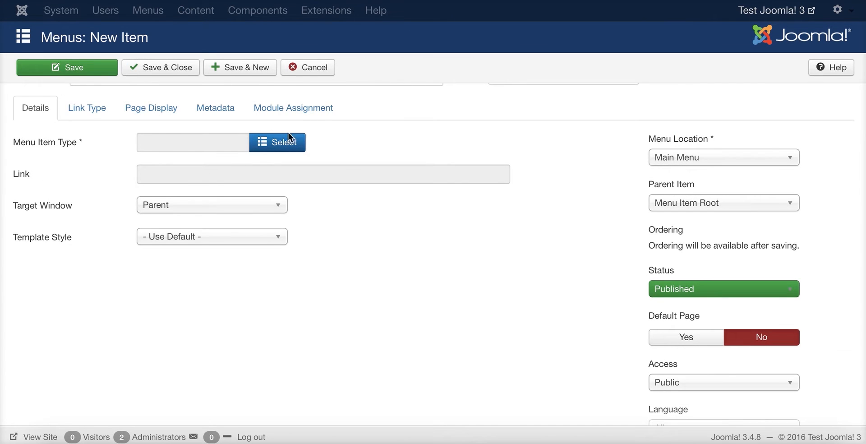
{"action": "scroll", "coordinate": [271, 144], "scroll_direction": "up", "scroll_amount": 1}
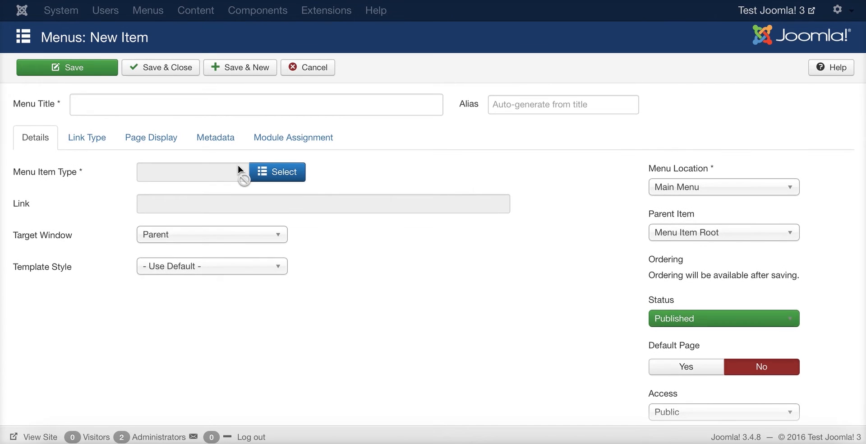
{"action": "left_click", "coordinate": [291, 171]}
{"action": "left_click", "coordinate": [153, 85]}
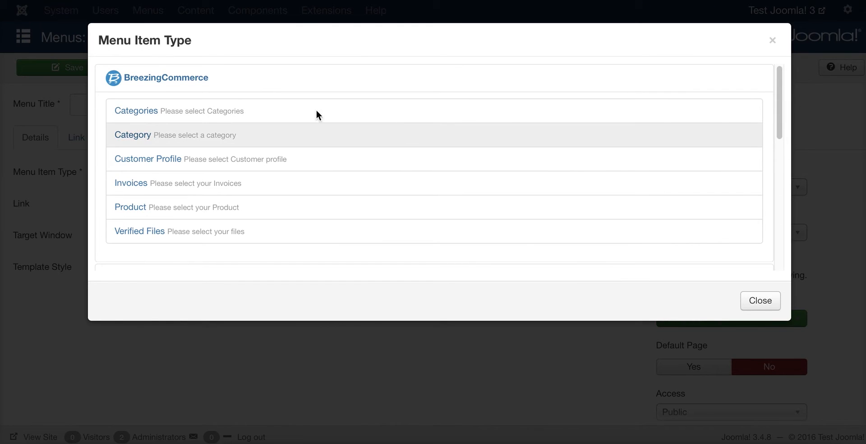
{"action": "left_click", "coordinate": [490, 126]}
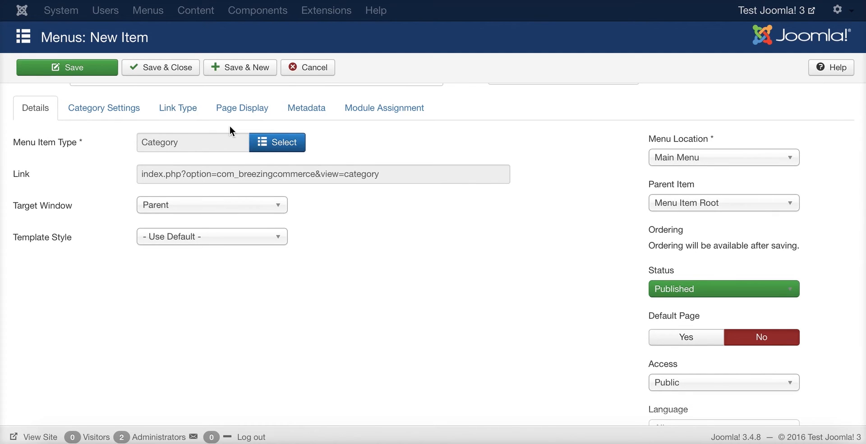
Point the item at My Category, title it 'This is a category', and view the site
{"action": "left_click", "coordinate": [71, 103]}
{"action": "scroll", "coordinate": [406, 140], "scroll_direction": "up", "scroll_amount": 1}
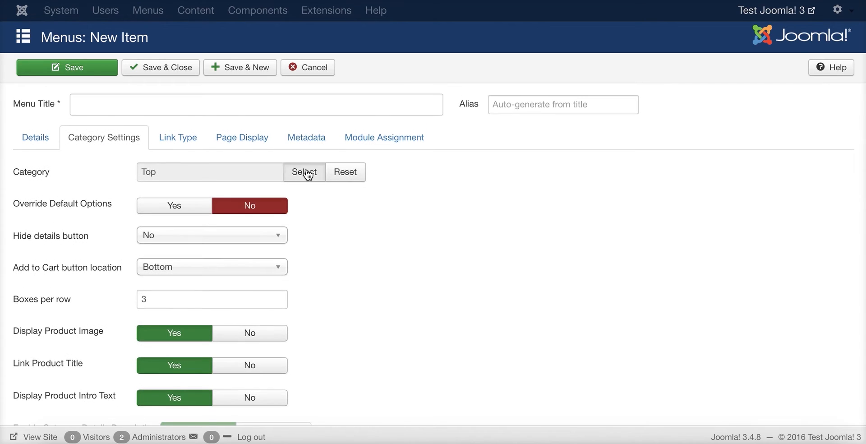
{"action": "left_click", "coordinate": [303, 172]}
{"action": "left_click", "coordinate": [287, 135]}
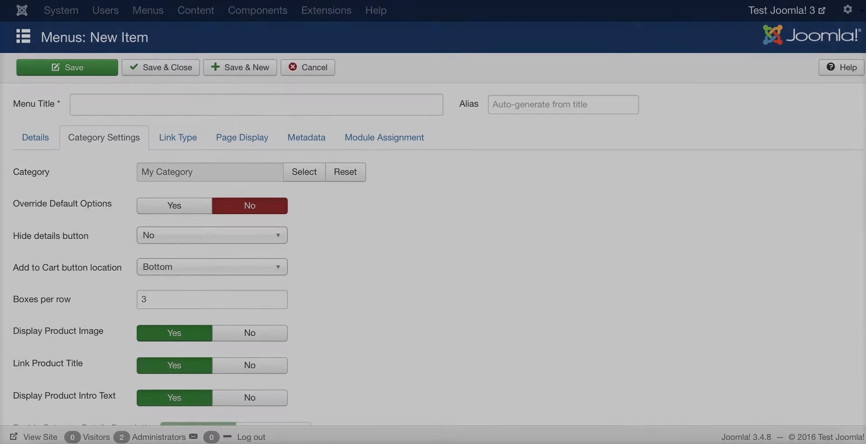
{"action": "left_click", "coordinate": [100, 109]}
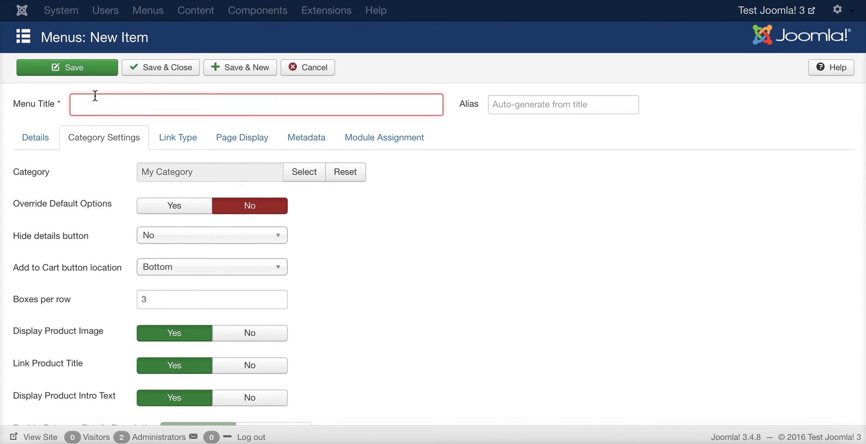
{"action": "type", "text": "This is"}
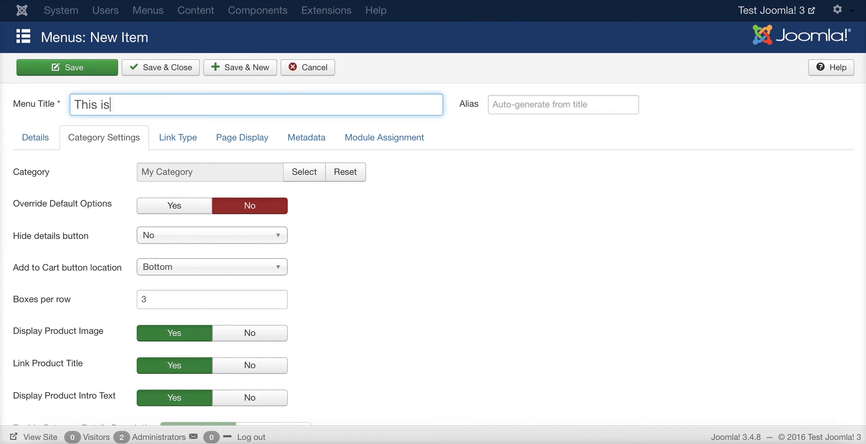
{"action": "type", "text": " a category"}
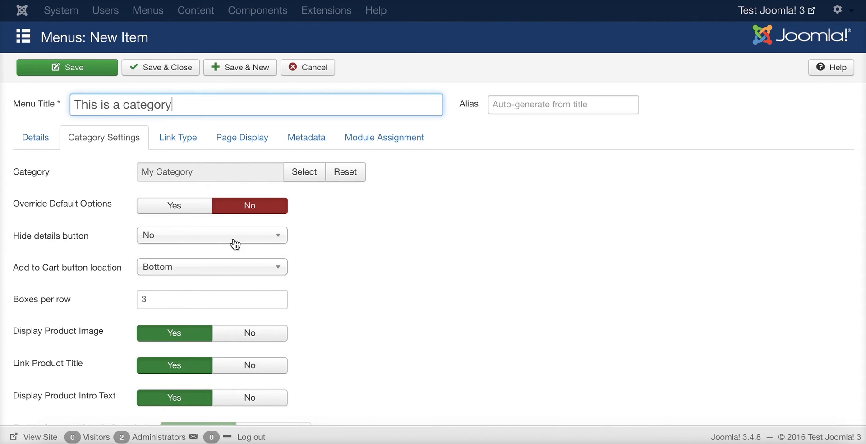
{"action": "scroll", "coordinate": [136, 161], "scroll_direction": "down", "scroll_amount": 3}
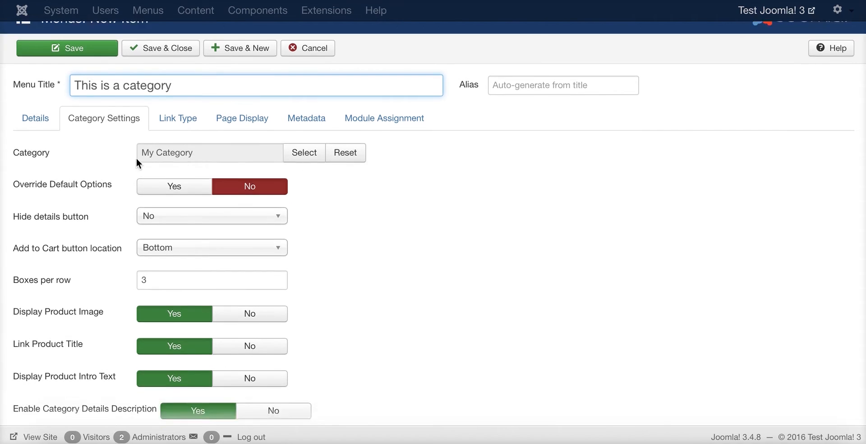
{"action": "scroll", "coordinate": [127, 354], "scroll_direction": "down", "scroll_amount": 3}
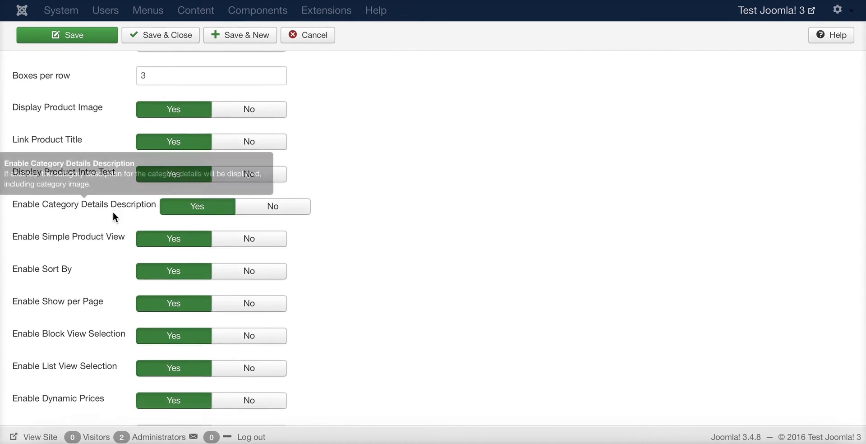
{"action": "scroll", "coordinate": [108, 303], "scroll_direction": "up", "scroll_amount": 6}
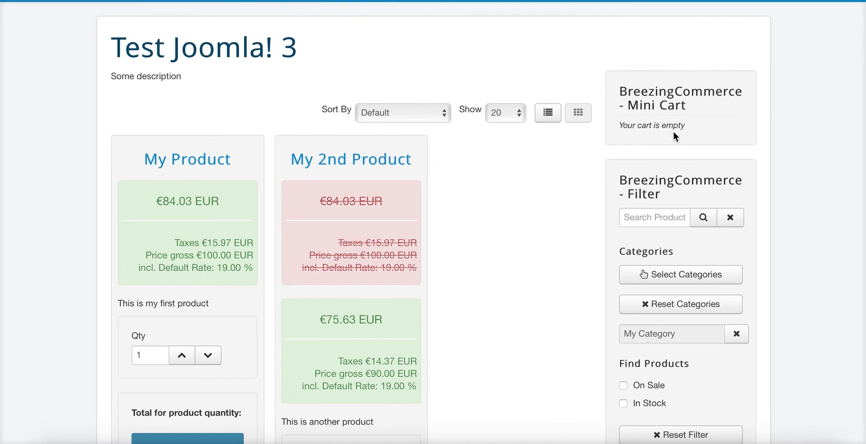
{"action": "left_click", "coordinate": [177, 54]}
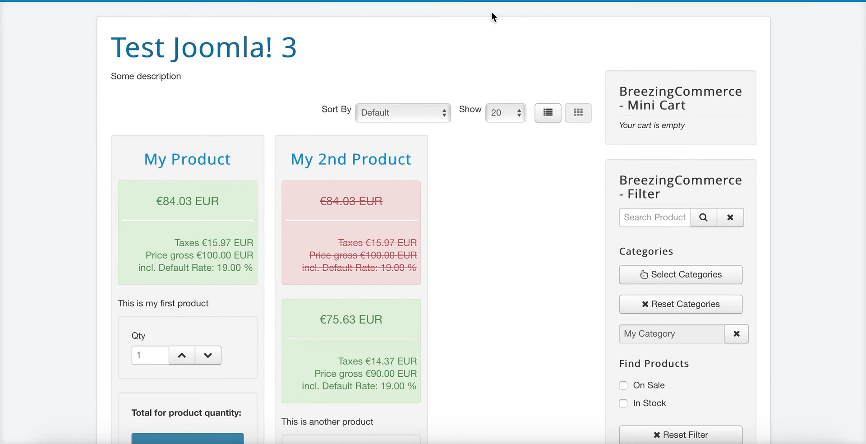
Browse the 'This is a category' page in list view, then return to the admin menu item editor
{"action": "scroll", "coordinate": [719, 185], "scroll_direction": "down", "scroll_amount": 10}
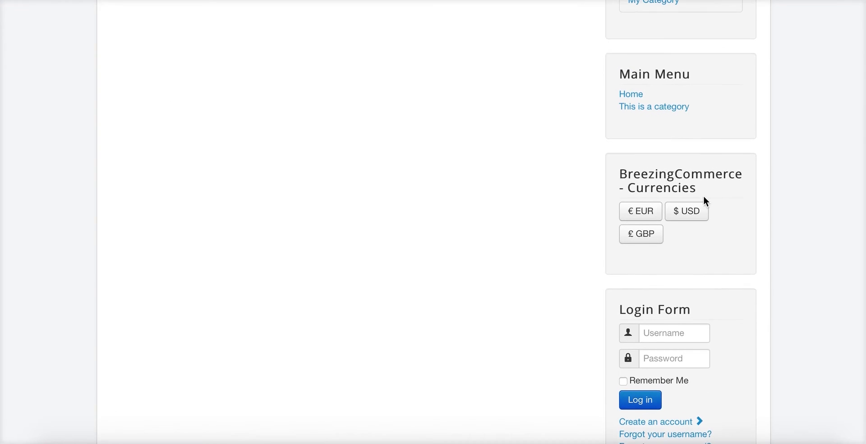
{"action": "left_click", "coordinate": [650, 111]}
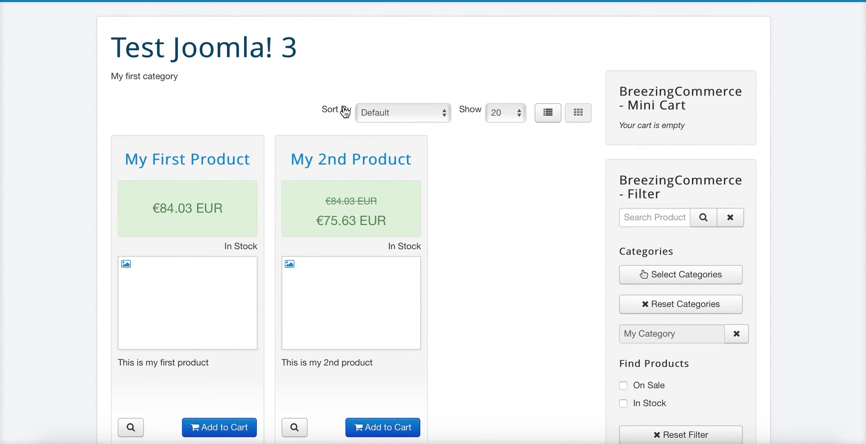
{"action": "scroll", "coordinate": [431, 161], "scroll_direction": "down", "scroll_amount": 1}
{"action": "scroll", "coordinate": [282, 207], "scroll_direction": "up", "scroll_amount": 1}
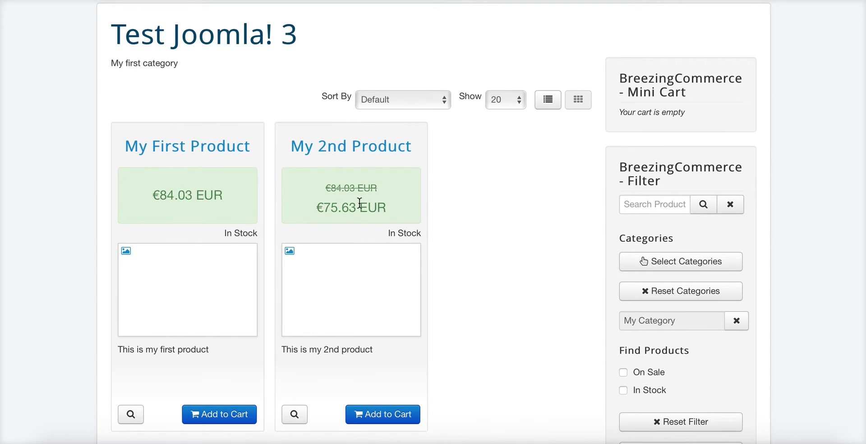
{"action": "scroll", "coordinate": [359, 202], "scroll_direction": "down", "scroll_amount": 1}
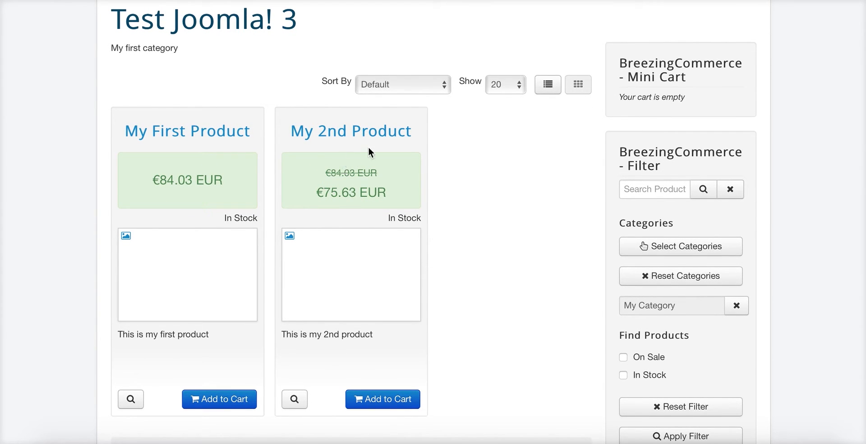
{"action": "left_click", "coordinate": [550, 86]}
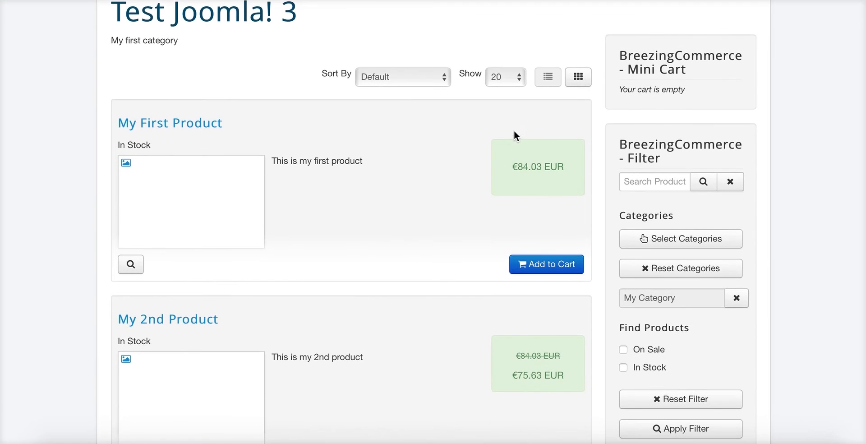
{"action": "scroll", "coordinate": [504, 135], "scroll_direction": "down", "scroll_amount": 3}
{"action": "scroll", "coordinate": [505, 134], "scroll_direction": "up", "scroll_amount": 4}
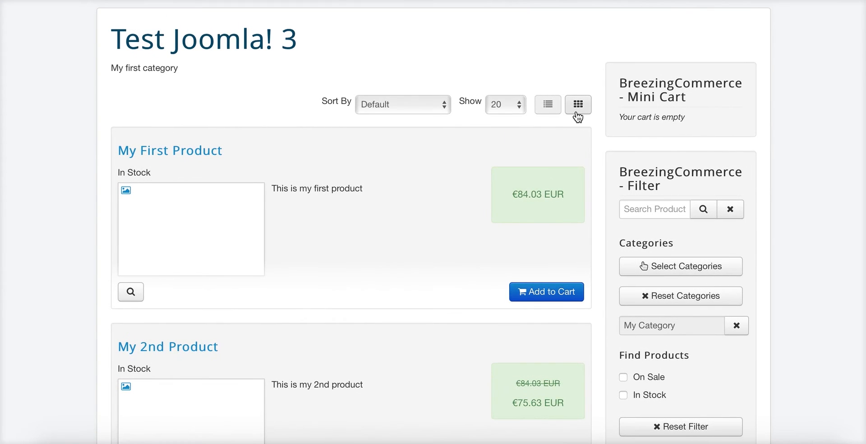
{"action": "scroll", "coordinate": [394, 153], "scroll_direction": "down", "scroll_amount": 1}
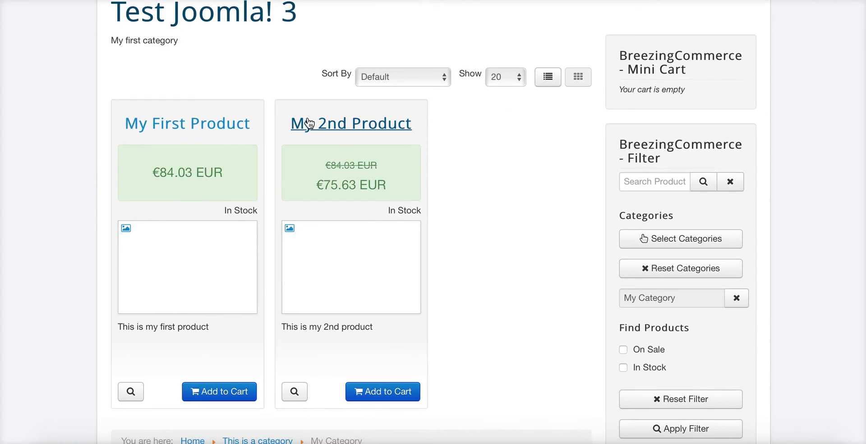
{"action": "left_click", "coordinate": [534, 0]}
{"action": "scroll", "coordinate": [317, 110], "scroll_direction": "down", "scroll_amount": 4}
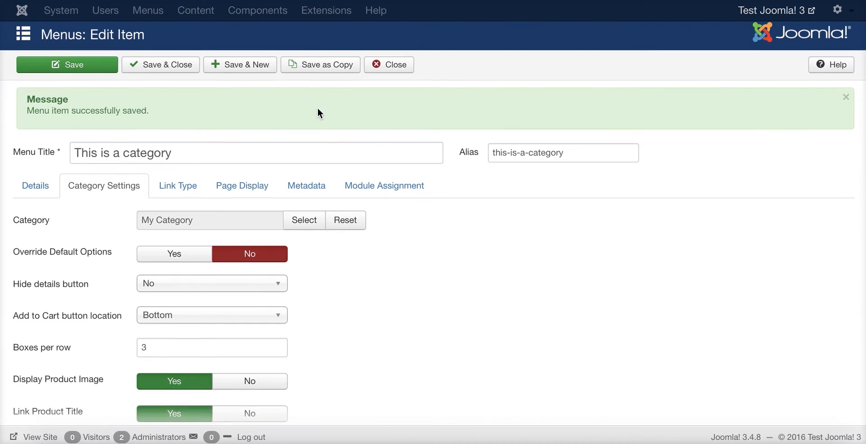
Set Enable Category Details Description to Yes and Enable Simple Product View to No, then save the menu item
{"action": "scroll", "coordinate": [315, 118], "scroll_direction": "down", "scroll_amount": 3}
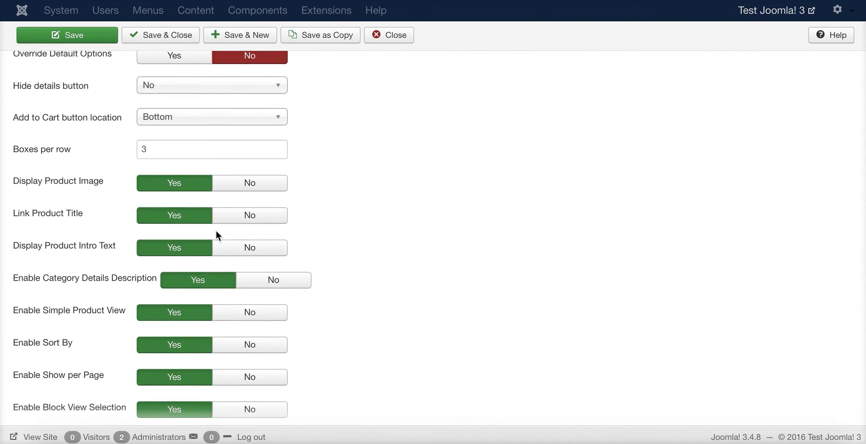
{"action": "mouse_move", "coordinate": [71, 264]}
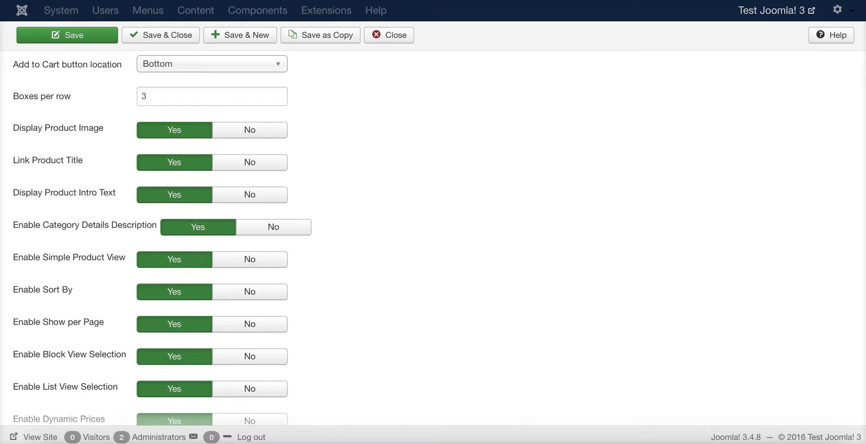
{"action": "left_click", "coordinate": [289, 231]}
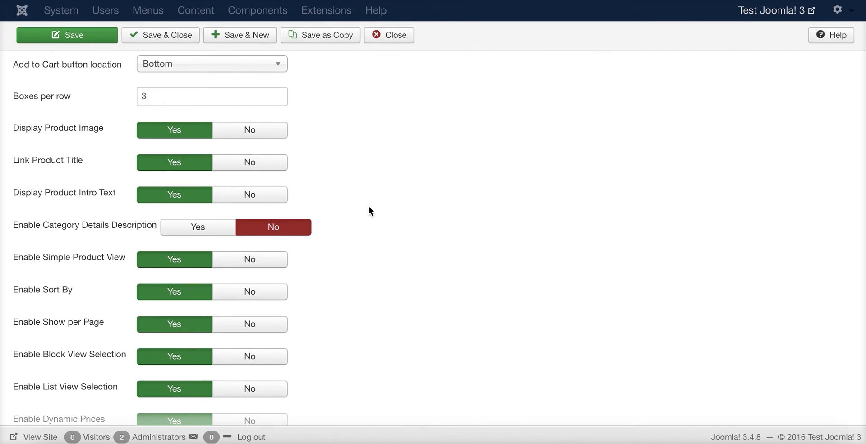
{"action": "left_click", "coordinate": [198, 228]}
{"action": "left_click", "coordinate": [261, 259]}
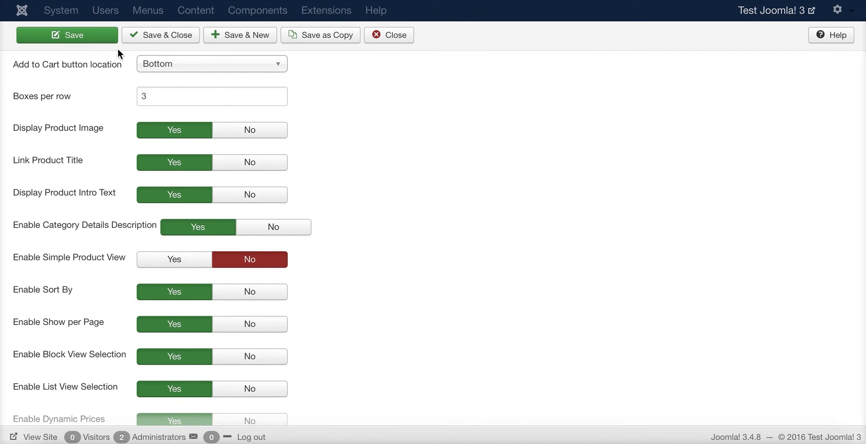
{"action": "left_click", "coordinate": [86, 38]}
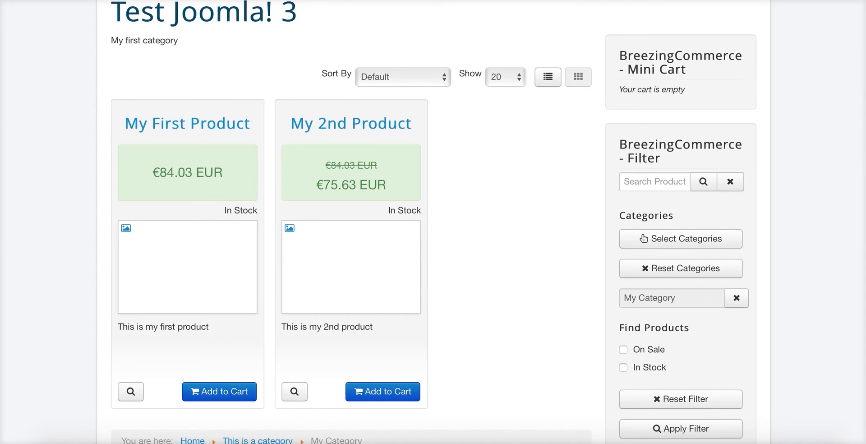
Reload the storefront category page and review the full product views with quantity fields and totals
{"action": "key", "text": "super+r"}
{"action": "left_click", "coordinate": [520, 76]}
{"action": "scroll", "coordinate": [501, 146], "scroll_direction": "down", "scroll_amount": 5}
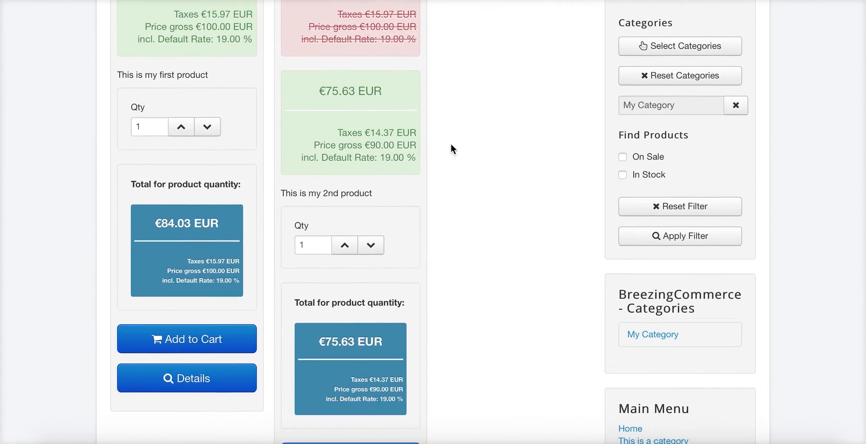
{"action": "scroll", "coordinate": [491, 137], "scroll_direction": "up", "scroll_amount": 5}
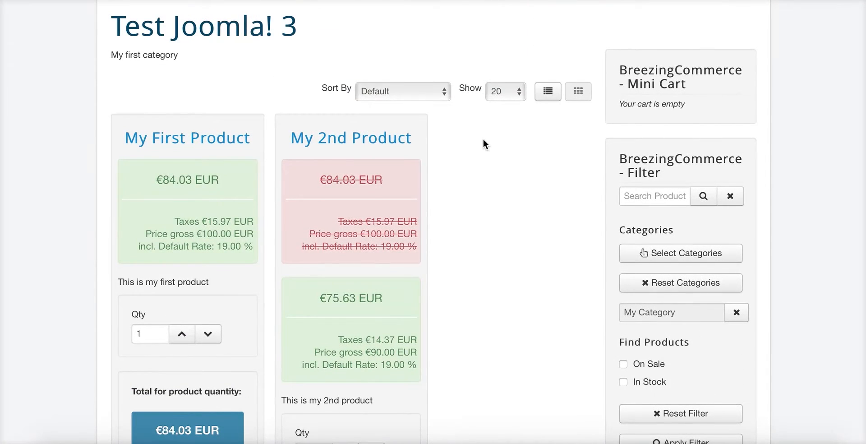
{"action": "scroll", "coordinate": [289, 162], "scroll_direction": "down", "scroll_amount": 1}
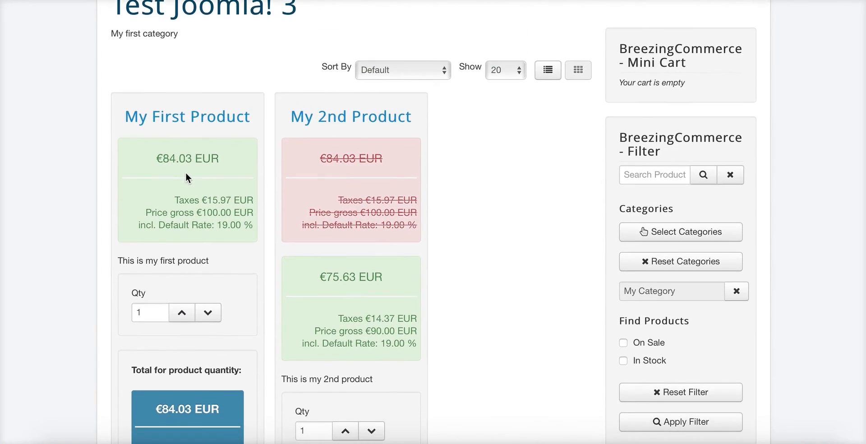
{"action": "scroll", "coordinate": [185, 172], "scroll_direction": "down", "scroll_amount": 1}
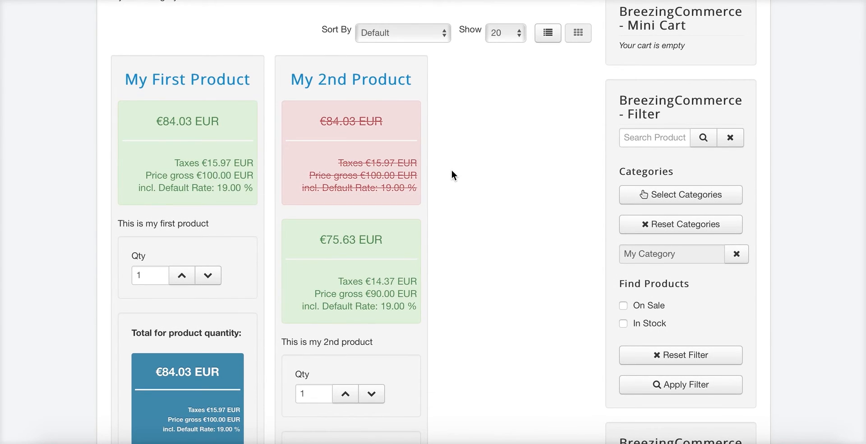
{"action": "scroll", "coordinate": [451, 169], "scroll_direction": "down", "scroll_amount": 5}
{"action": "scroll", "coordinate": [450, 170], "scroll_direction": "up", "scroll_amount": 2}
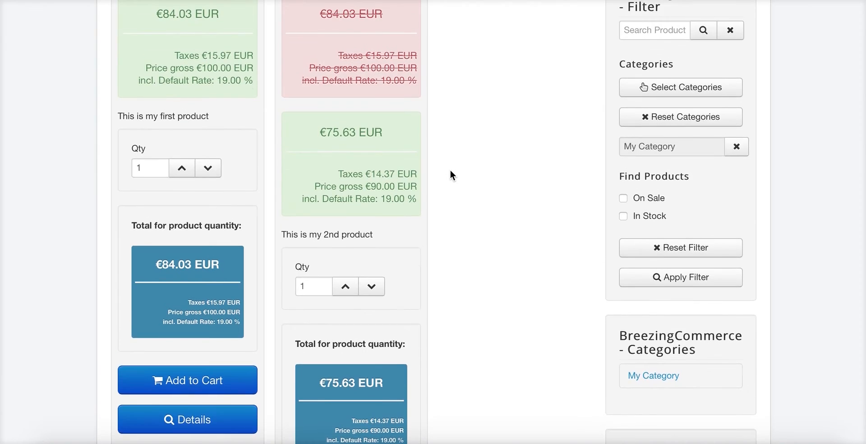
{"action": "scroll", "coordinate": [450, 170], "scroll_direction": "up", "scroll_amount": 2}
{"action": "scroll", "coordinate": [447, 169], "scroll_direction": "down", "scroll_amount": 1}
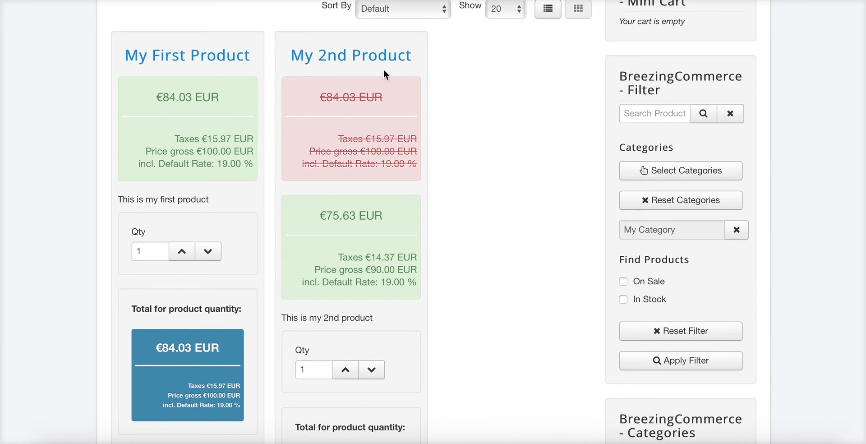
{"action": "scroll", "coordinate": [486, 70], "scroll_direction": "up", "scroll_amount": 2}
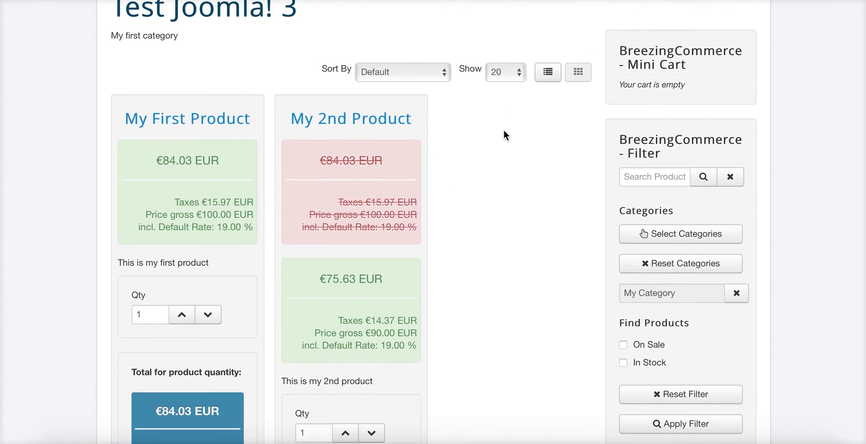
{"action": "scroll", "coordinate": [503, 129], "scroll_direction": "up", "scroll_amount": 1}
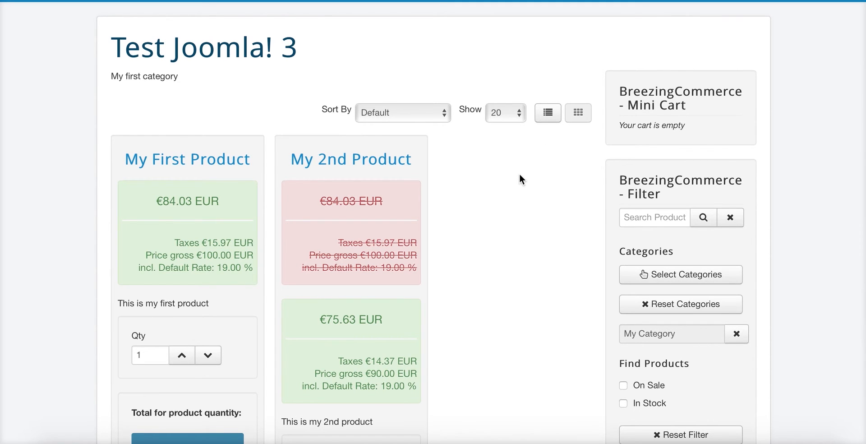
{"action": "scroll", "coordinate": [519, 174], "scroll_direction": "down", "scroll_amount": 7}
{"action": "scroll", "coordinate": [274, 180], "scroll_direction": "up", "scroll_amount": 4}
{"action": "scroll", "coordinate": [194, 191], "scroll_direction": "down", "scroll_amount": 1}
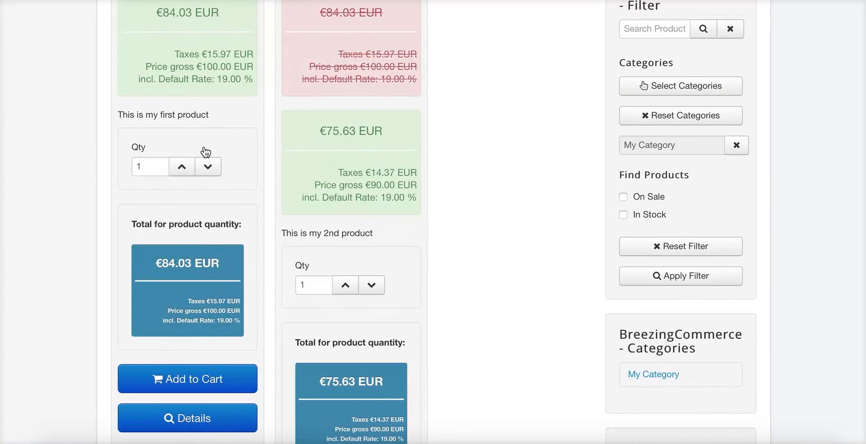
{"action": "scroll", "coordinate": [219, 132], "scroll_direction": "up", "scroll_amount": 4}
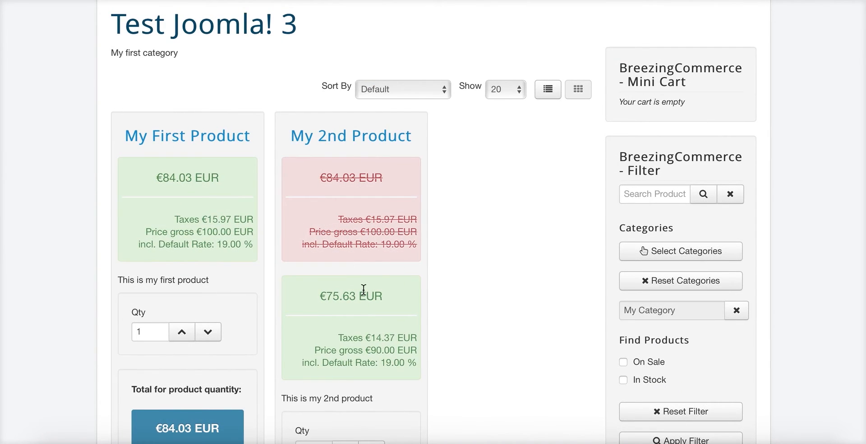
{"action": "scroll", "coordinate": [363, 289], "scroll_direction": "down", "scroll_amount": 7}
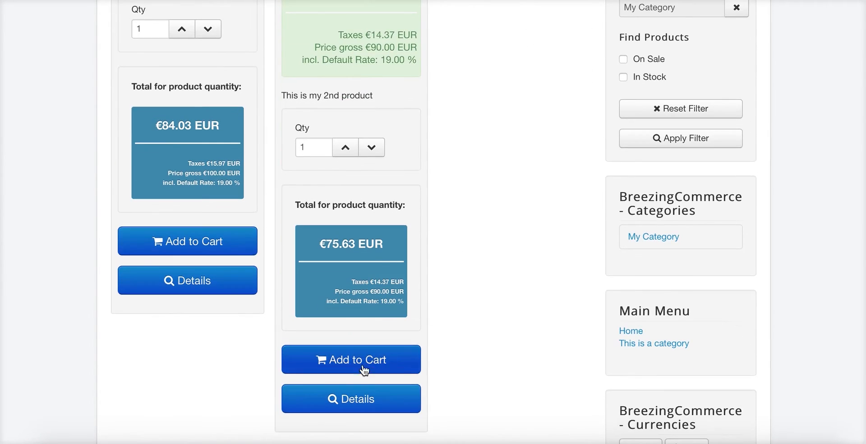
{"action": "scroll", "coordinate": [365, 370], "scroll_direction": "up", "scroll_amount": 4}
{"action": "scroll", "coordinate": [432, 296], "scroll_direction": "up", "scroll_amount": 3}
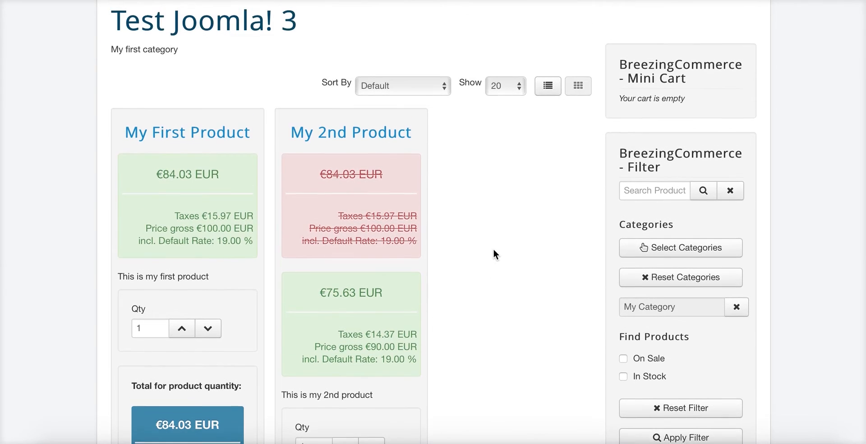
{"action": "scroll", "coordinate": [493, 253], "scroll_direction": "down", "scroll_amount": 5}
{"action": "scroll", "coordinate": [486, 202], "scroll_direction": "down", "scroll_amount": 5}
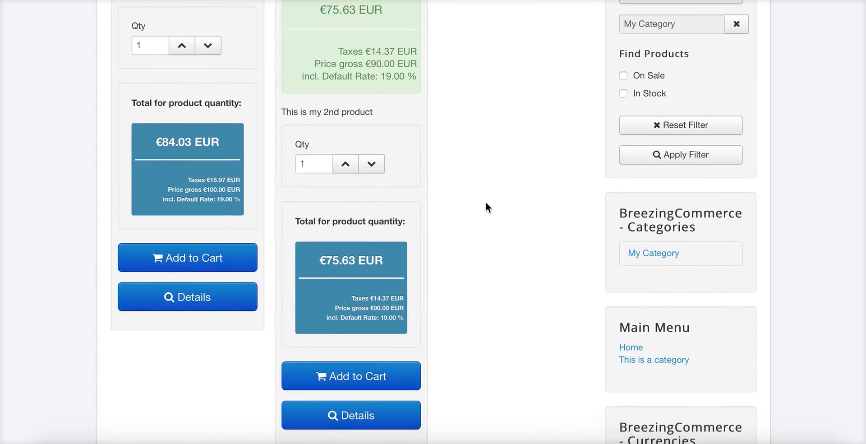
{"action": "scroll", "coordinate": [496, 198], "scroll_direction": "up", "scroll_amount": 10}
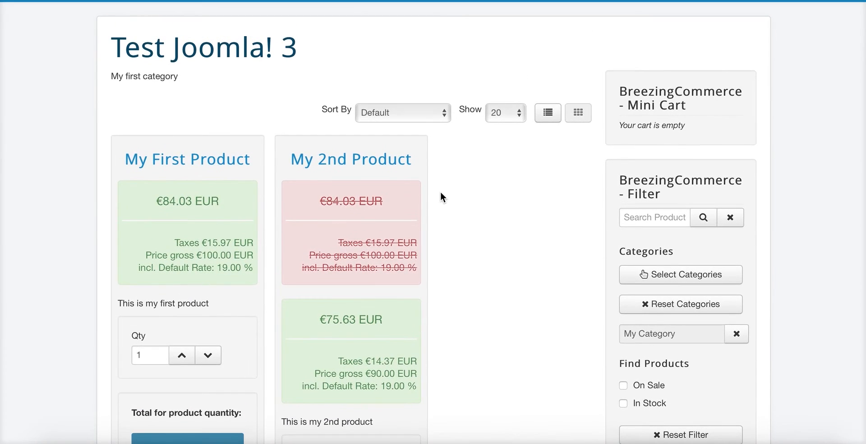
{"action": "scroll", "coordinate": [473, 165], "scroll_direction": "down", "scroll_amount": 4}
{"action": "scroll", "coordinate": [438, 164], "scroll_direction": "down", "scroll_amount": 5}
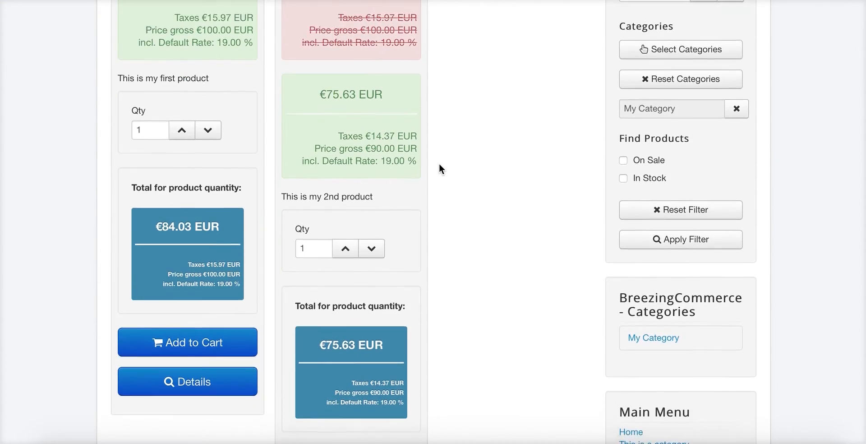
{"action": "scroll", "coordinate": [376, 210], "scroll_direction": "up", "scroll_amount": 9}
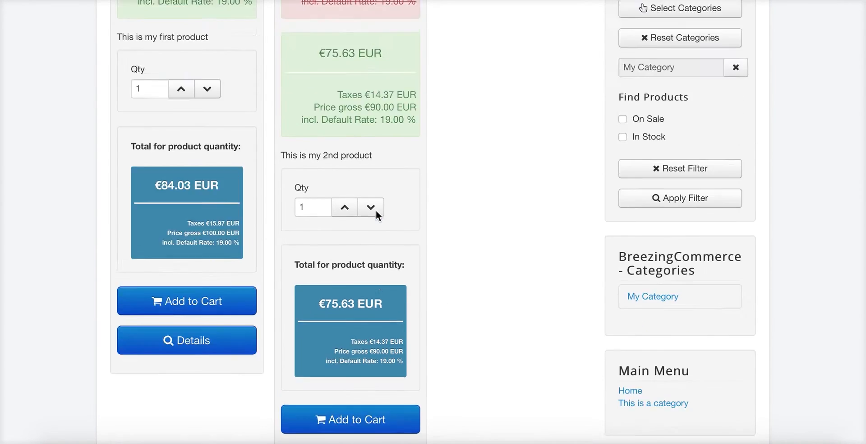
{"action": "scroll", "coordinate": [422, 190], "scroll_direction": "down", "scroll_amount": 3}
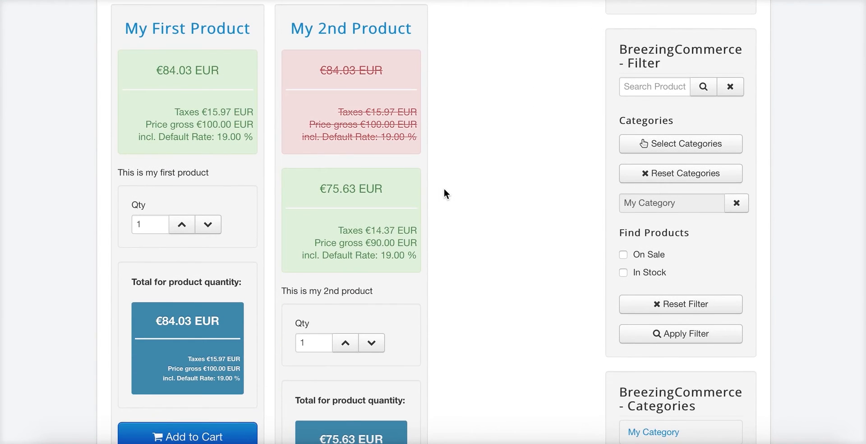
{"action": "scroll", "coordinate": [443, 190], "scroll_direction": "down", "scroll_amount": 1}
{"action": "scroll", "coordinate": [377, 187], "scroll_direction": "up", "scroll_amount": 2}
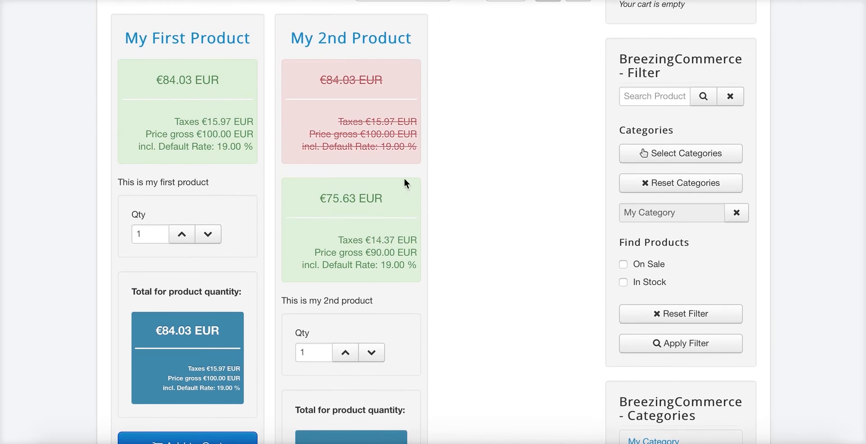
{"action": "scroll", "coordinate": [404, 183], "scroll_direction": "down", "scroll_amount": 9}
{"action": "scroll", "coordinate": [323, 286], "scroll_direction": "up", "scroll_amount": 8}
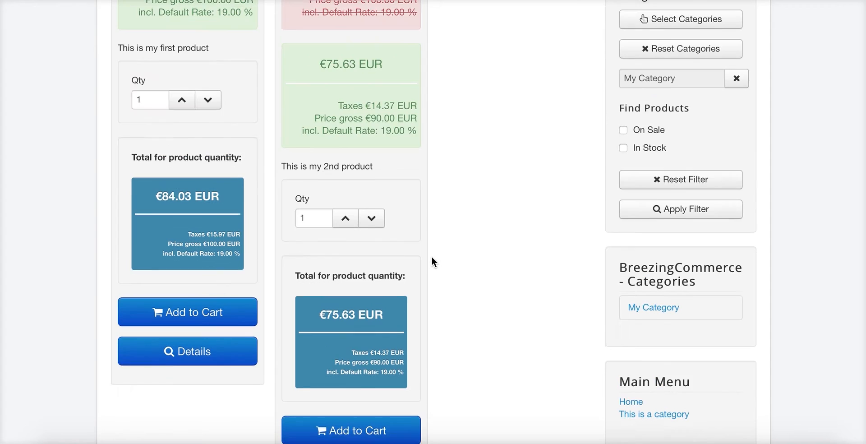
{"action": "scroll", "coordinate": [311, 215], "scroll_direction": "down", "scroll_amount": 5}
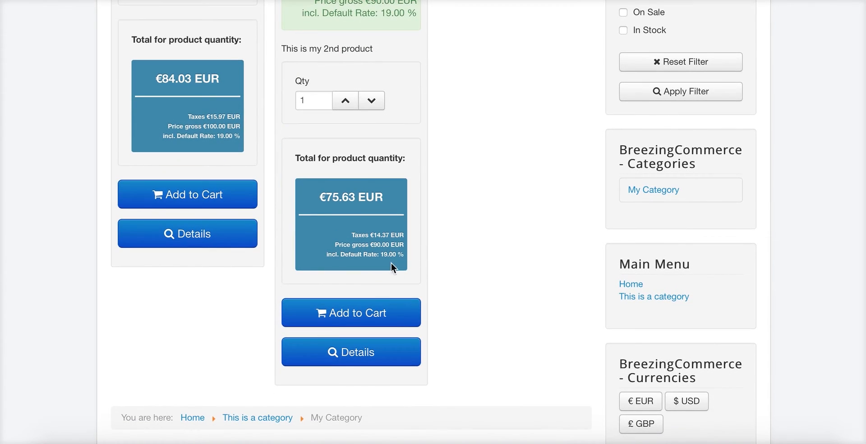
{"action": "scroll", "coordinate": [238, 304], "scroll_direction": "down", "scroll_amount": 1}
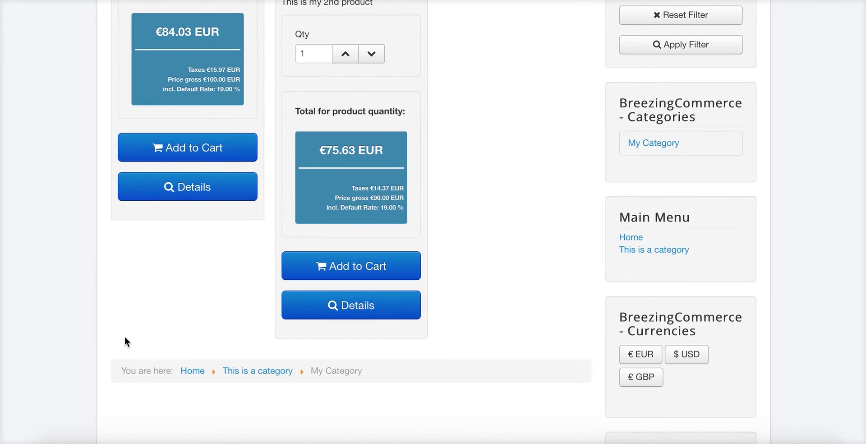
{"action": "scroll", "coordinate": [461, 311], "scroll_direction": "up", "scroll_amount": 9}
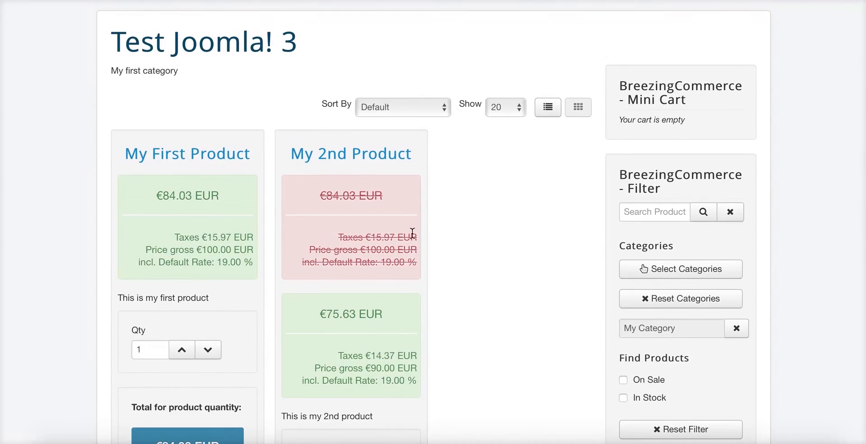
{"action": "scroll", "coordinate": [537, 135], "scroll_direction": "down", "scroll_amount": 1}
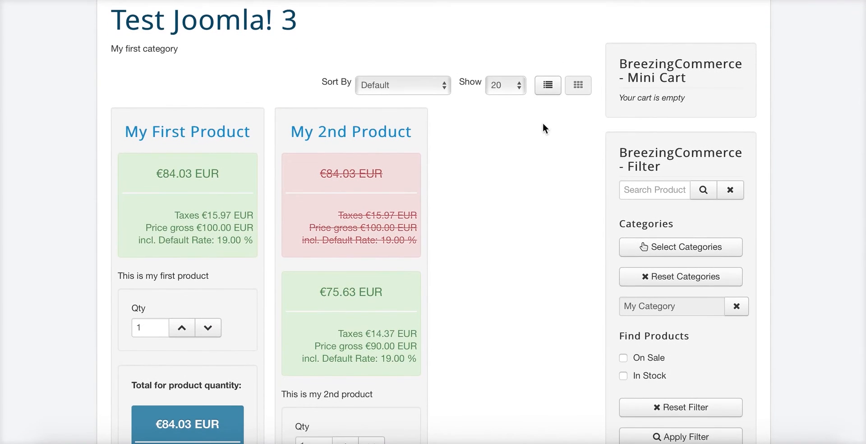
Turn Enable Simple Product View back to Yes and save the menu item
{"action": "left_click", "coordinate": [567, 1]}
{"action": "scroll", "coordinate": [322, 214], "scroll_direction": "down", "scroll_amount": 4}
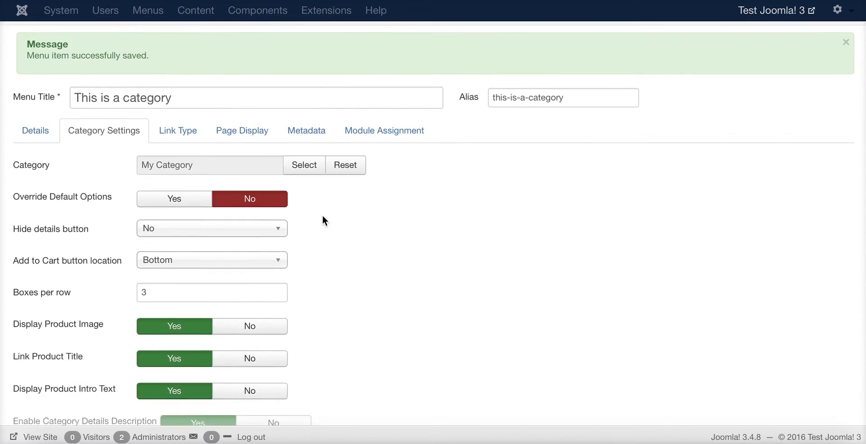
{"action": "left_click", "coordinate": [166, 329]}
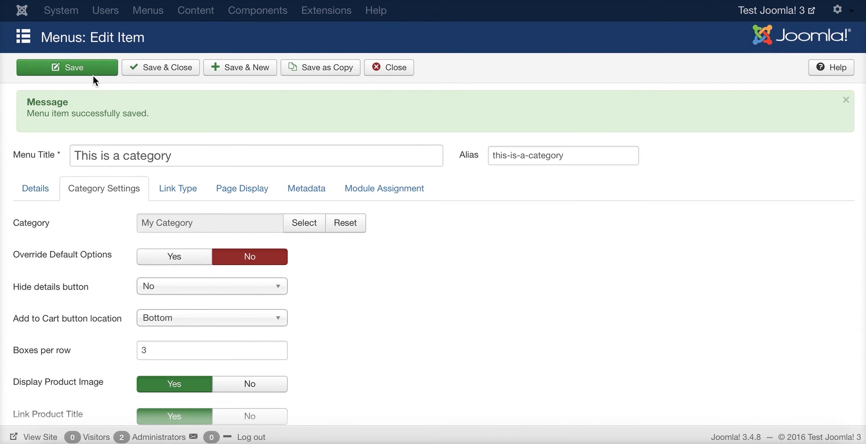
Reload the storefront's compact product view and add My 2nd Product to the cart
{"action": "left_click", "coordinate": [317, 0]}
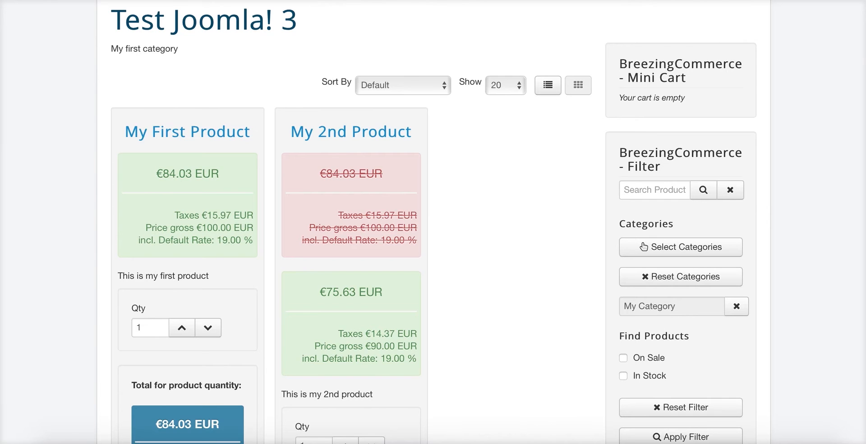
{"action": "left_click", "coordinate": [393, 1]}
{"action": "key", "text": "Return"}
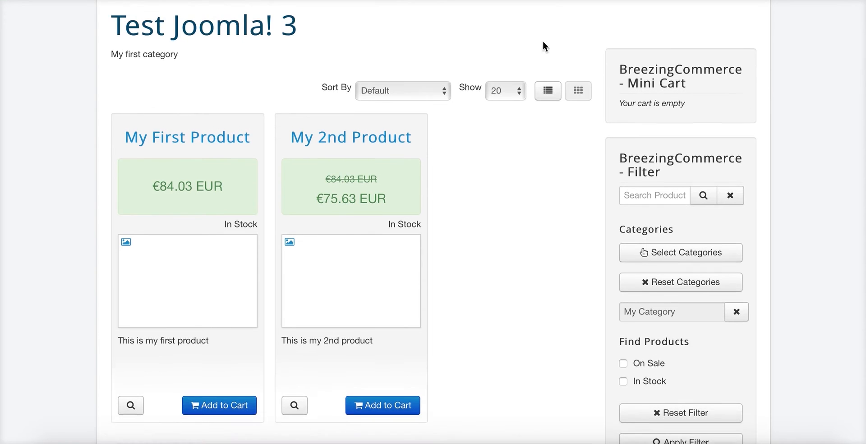
{"action": "scroll", "coordinate": [421, 241], "scroll_direction": "down", "scroll_amount": 2}
{"action": "scroll", "coordinate": [486, 278], "scroll_direction": "up", "scroll_amount": 3}
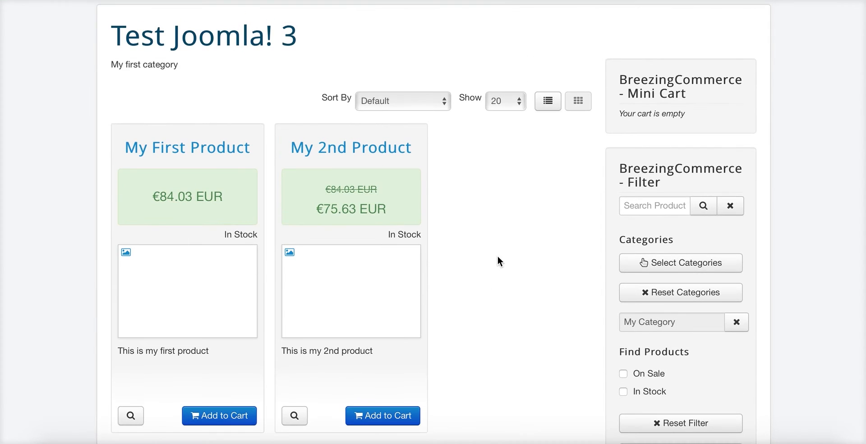
{"action": "left_click", "coordinate": [381, 415]}
Open the cart, review the €10.00 EUR Regular Shipping cost, and proceed to checkout
{"action": "left_click", "coordinate": [422, 243]}
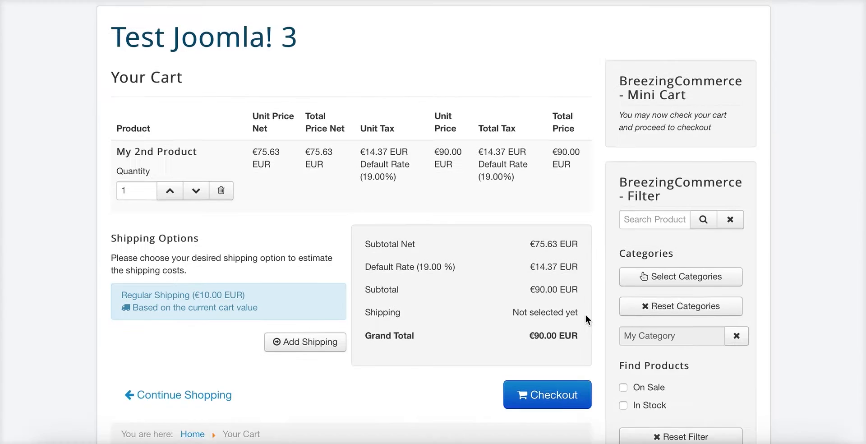
{"action": "scroll", "coordinate": [457, 273], "scroll_direction": "down", "scroll_amount": 1}
{"action": "scroll", "coordinate": [110, 258], "scroll_direction": "up", "scroll_amount": 1}
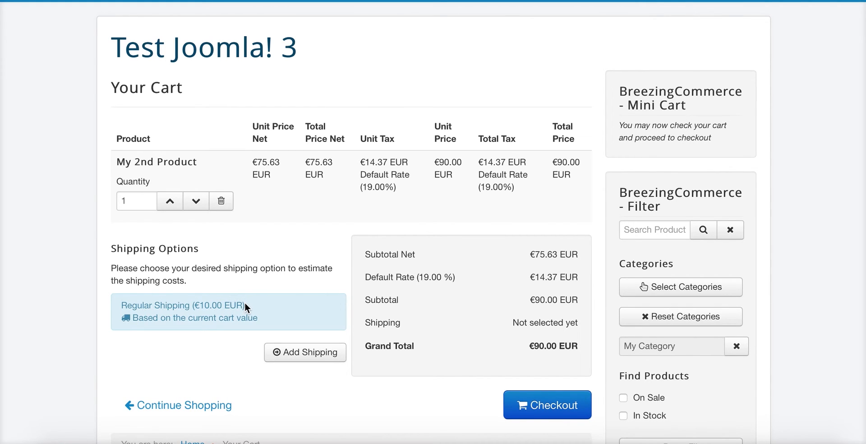
{"action": "left_click_drag", "start_coordinate": [245, 304], "coordinate": [202, 305]}
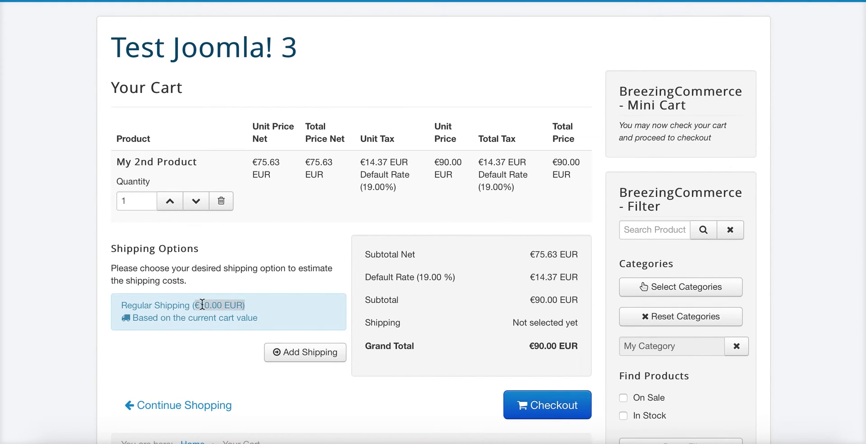
{"action": "left_click", "coordinate": [247, 306]}
{"action": "left_click", "coordinate": [536, 414]}
Choose to check out as a guest and continue to billing details
{"action": "scroll", "coordinate": [394, 176], "scroll_direction": "down", "scroll_amount": 1}
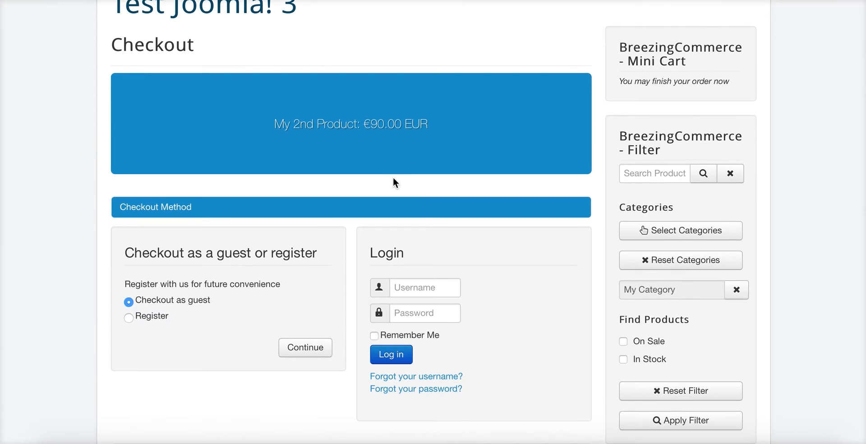
{"action": "scroll", "coordinate": [374, 216], "scroll_direction": "down", "scroll_amount": 1}
{"action": "scroll", "coordinate": [374, 216], "scroll_direction": "down", "scroll_amount": 1}
{"action": "scroll", "coordinate": [374, 216], "scroll_direction": "up", "scroll_amount": 3}
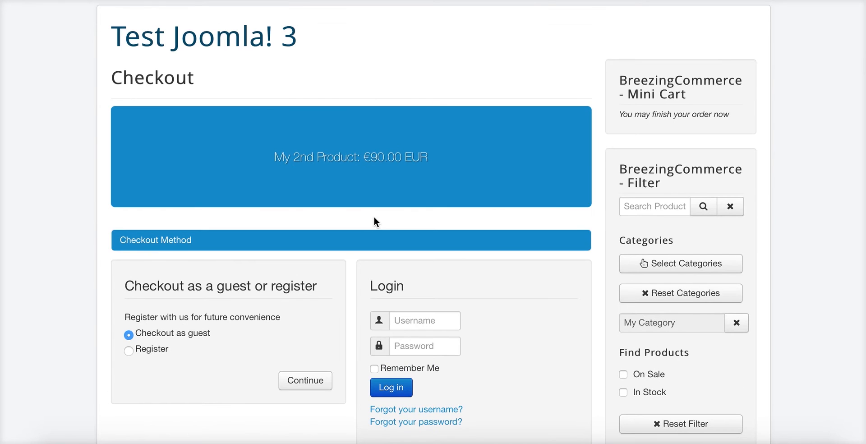
{"action": "scroll", "coordinate": [311, 170], "scroll_direction": "down", "scroll_amount": 2}
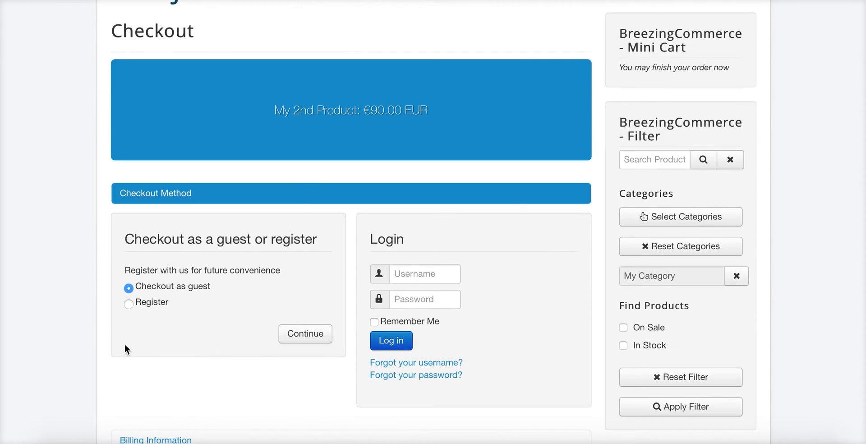
{"action": "scroll", "coordinate": [181, 267], "scroll_direction": "down", "scroll_amount": 1}
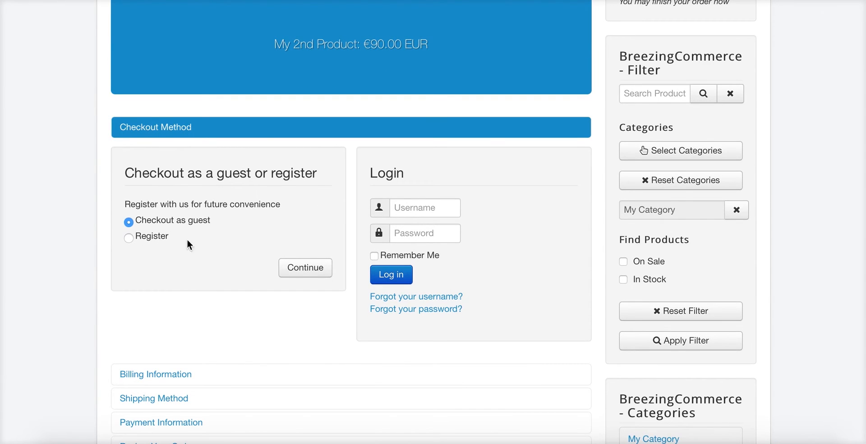
{"action": "left_click", "coordinate": [305, 273]}
Fill in the customer's first and last name, company, street, ZIP code and city
{"action": "left_click", "coordinate": [188, 57]}
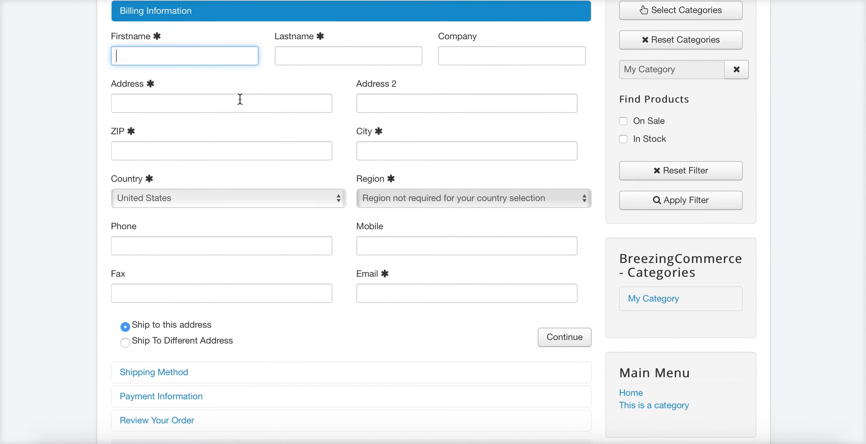
{"action": "key", "text": "Tab"}
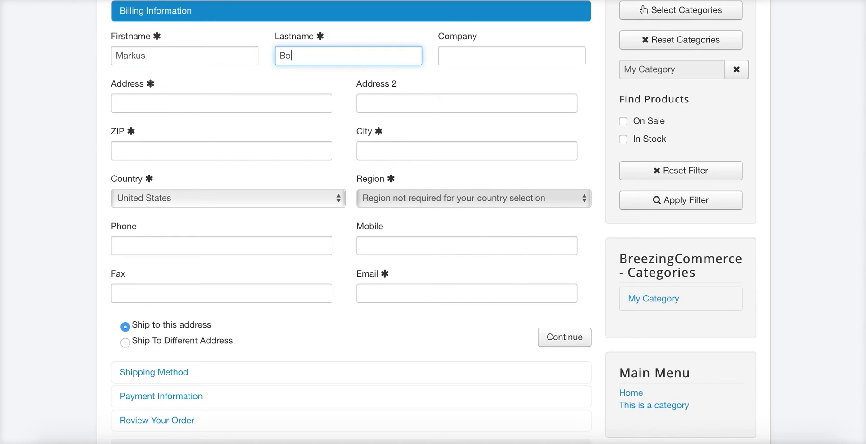
{"action": "key", "text": "Tab"}
{"action": "type", "text": "Crosstec"}
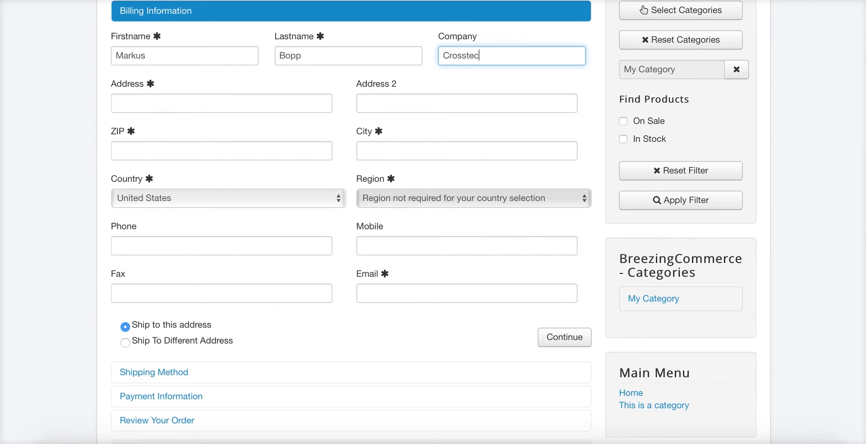
{"action": "key", "text": "Tab"}
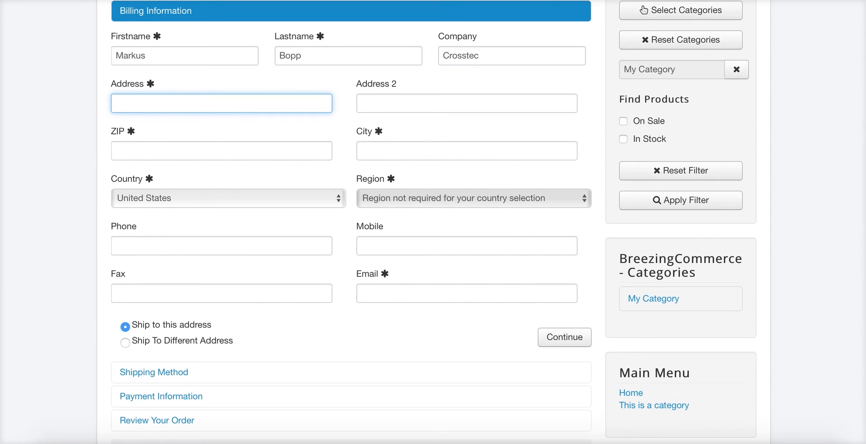
{"action": "type", "text": "Some Street"}
{"action": "key", "text": "Tab"}
{"action": "key", "text": "Tab"}
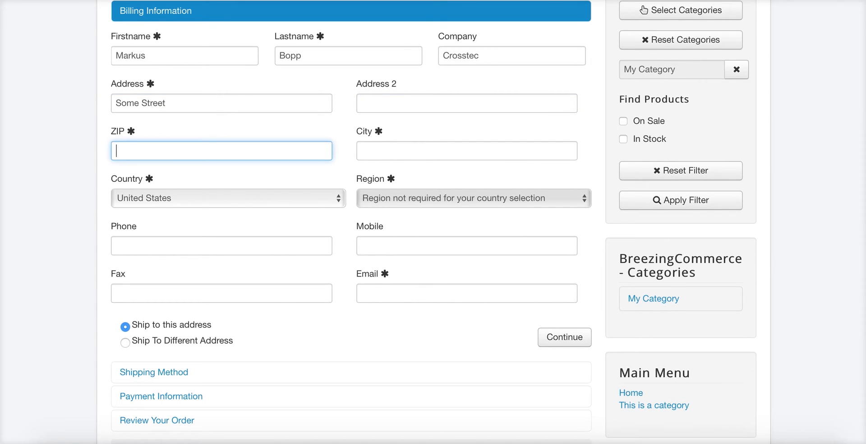
{"action": "type", "text": "555555"}
{"action": "key", "text": "Tab"}
{"action": "type", "text": "Col"}
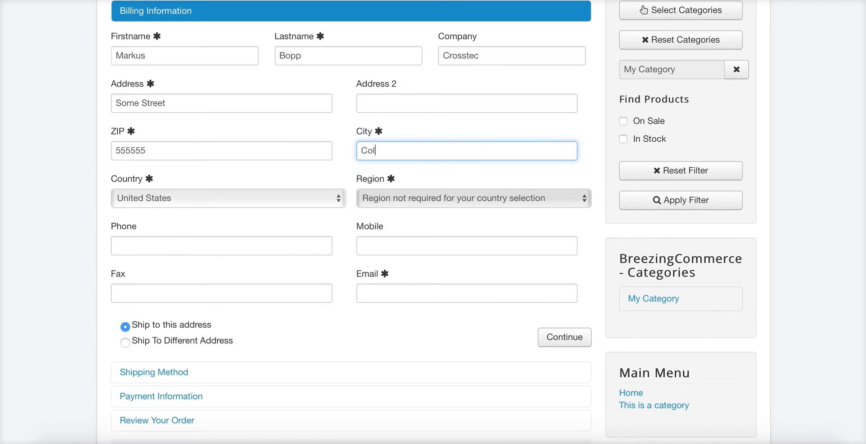
{"action": "type", "text": "ogne"}
Select Germany as the billing country and enter the customer's e-mail address
{"action": "left_click", "coordinate": [160, 204]}
{"action": "scroll", "coordinate": [248, 235], "scroll_direction": "up", "scroll_amount": 15}
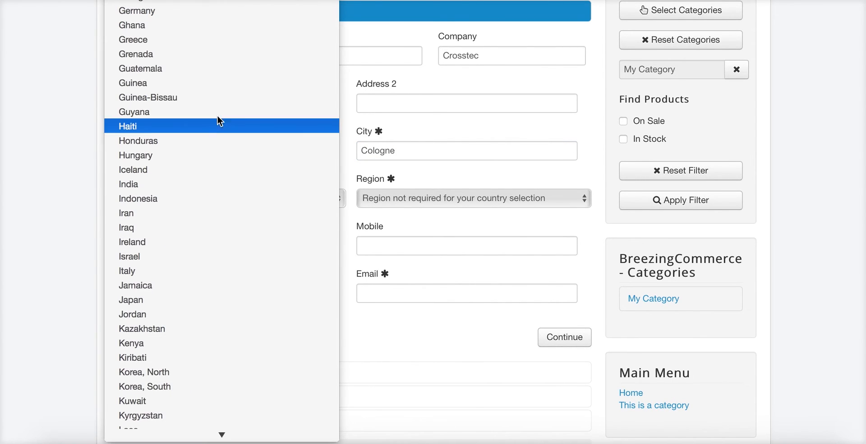
{"action": "left_click", "coordinate": [197, 15]}
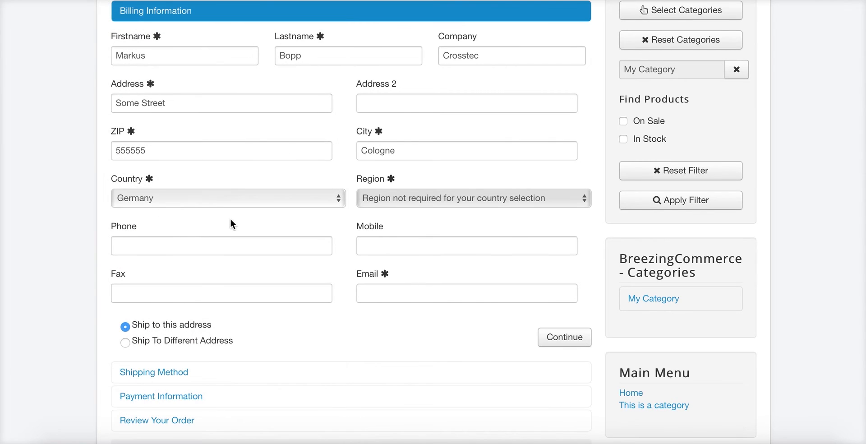
{"action": "left_click", "coordinate": [380, 293]}
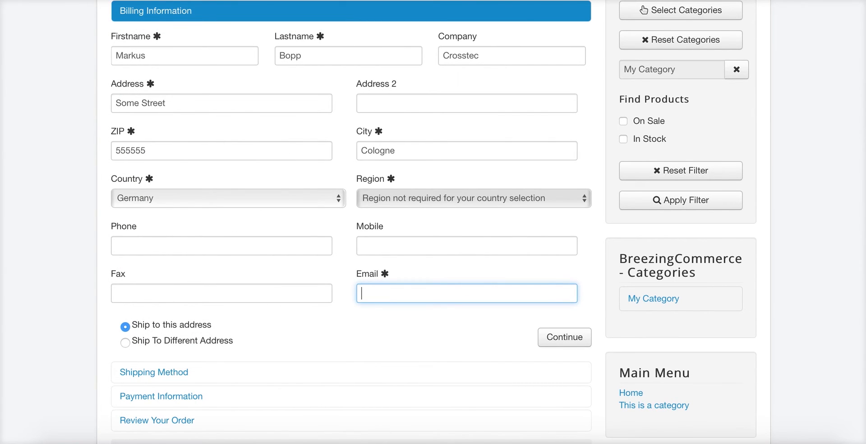
Keep shipping to the billing address and submit the billing step
{"action": "scroll", "coordinate": [78, 116], "scroll_direction": "up", "scroll_amount": 5}
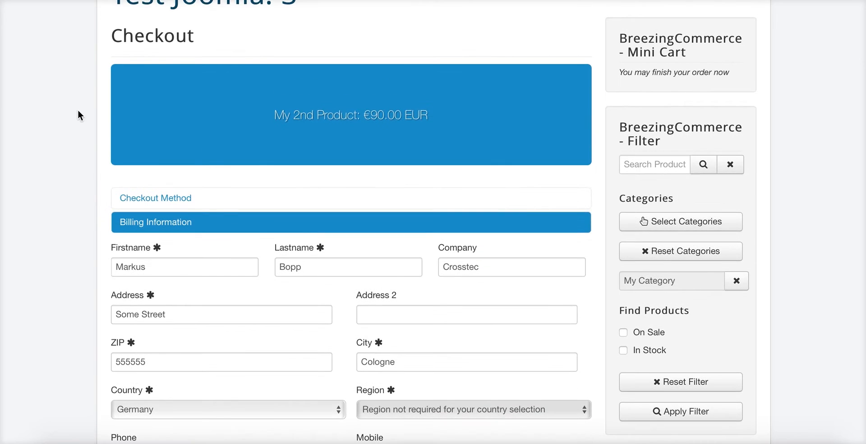
{"action": "scroll", "coordinate": [334, 280], "scroll_direction": "down", "scroll_amount": 3}
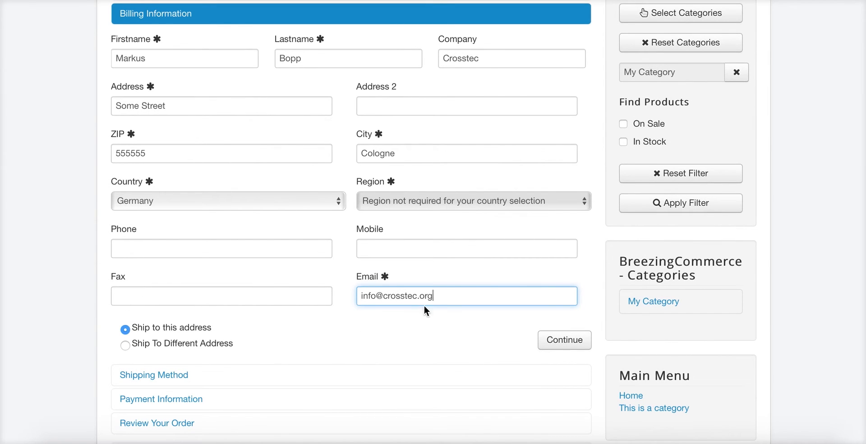
{"action": "scroll", "coordinate": [458, 334], "scroll_direction": "down", "scroll_amount": 1}
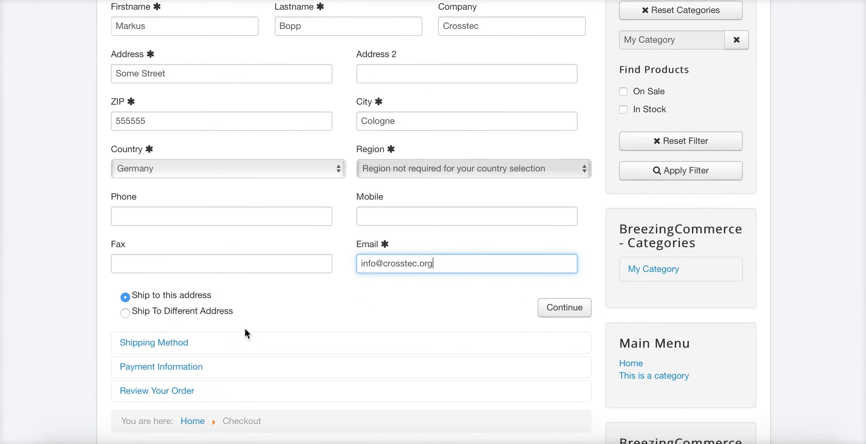
{"action": "left_click", "coordinate": [161, 318]}
{"action": "scroll", "coordinate": [567, 251], "scroll_direction": "down", "scroll_amount": 2}
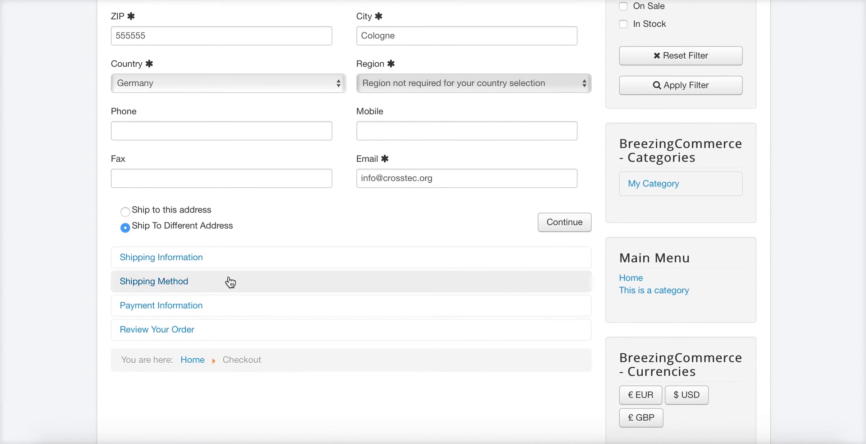
{"action": "left_click", "coordinate": [163, 212]}
{"action": "left_click", "coordinate": [161, 227]}
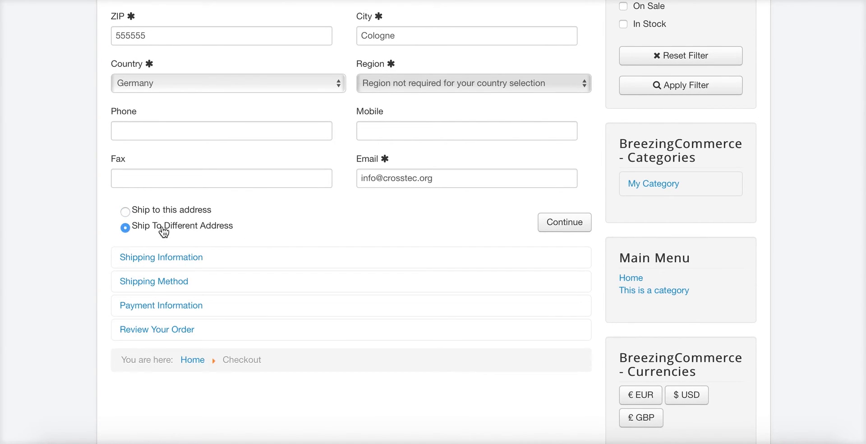
{"action": "left_click", "coordinate": [189, 211]}
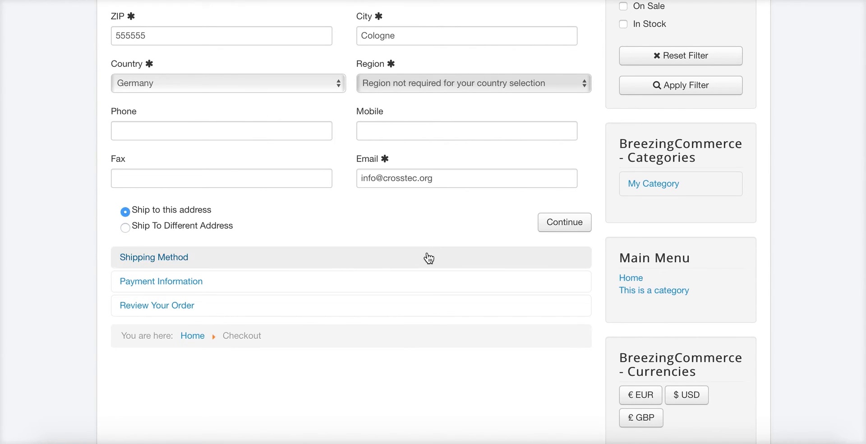
{"action": "scroll", "coordinate": [437, 235], "scroll_direction": "up", "scroll_amount": 3}
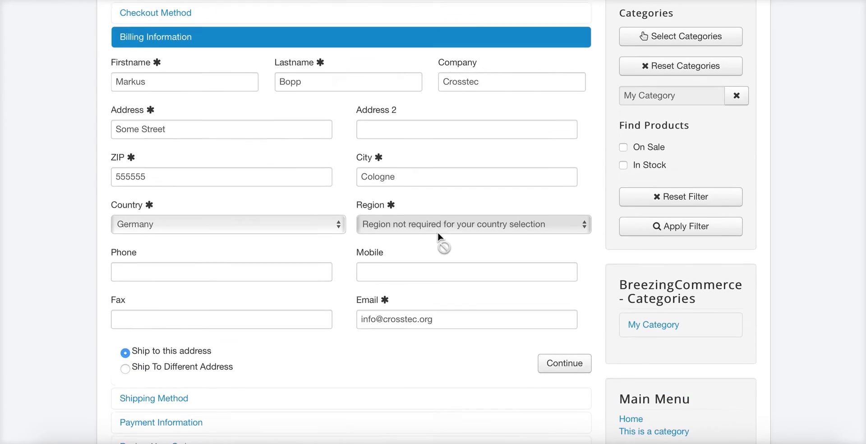
{"action": "scroll", "coordinate": [422, 269], "scroll_direction": "down", "scroll_amount": 4}
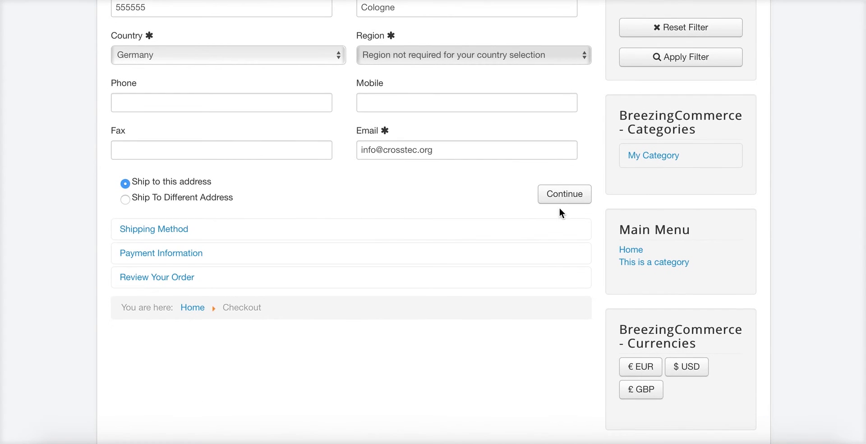
{"action": "left_click", "coordinate": [563, 203]}
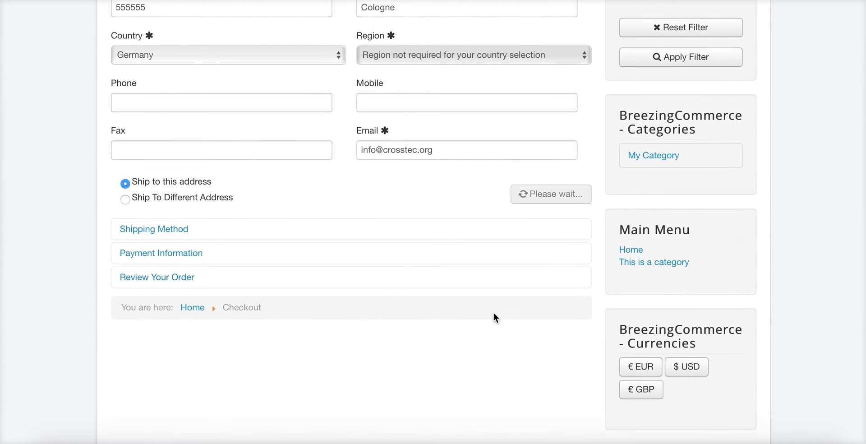
Confirm Regular Shipping as the shipping method and Bank Transfer as payment
{"action": "scroll", "coordinate": [216, 147], "scroll_direction": "up", "scroll_amount": 2}
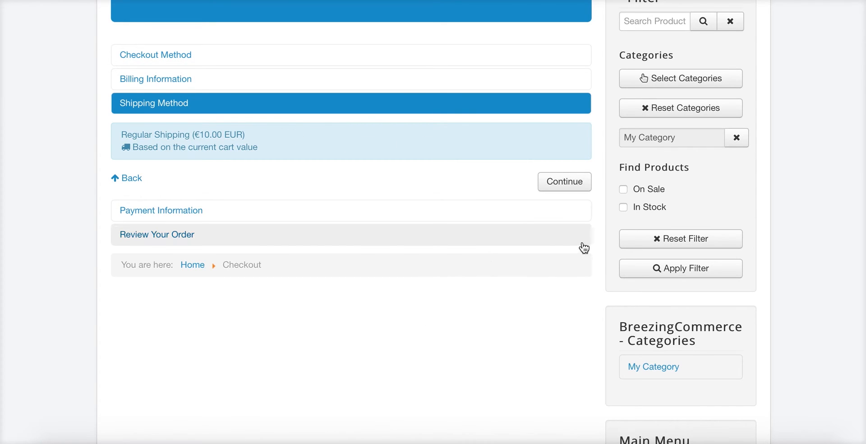
{"action": "left_click", "coordinate": [564, 182]}
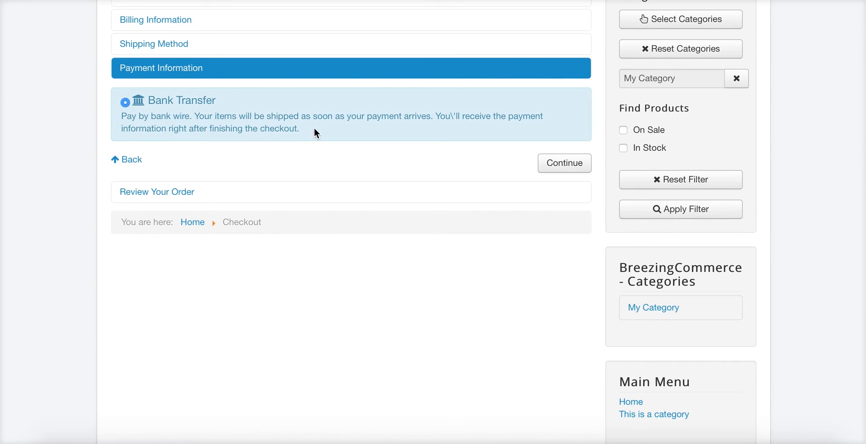
{"action": "left_click", "coordinate": [566, 164]}
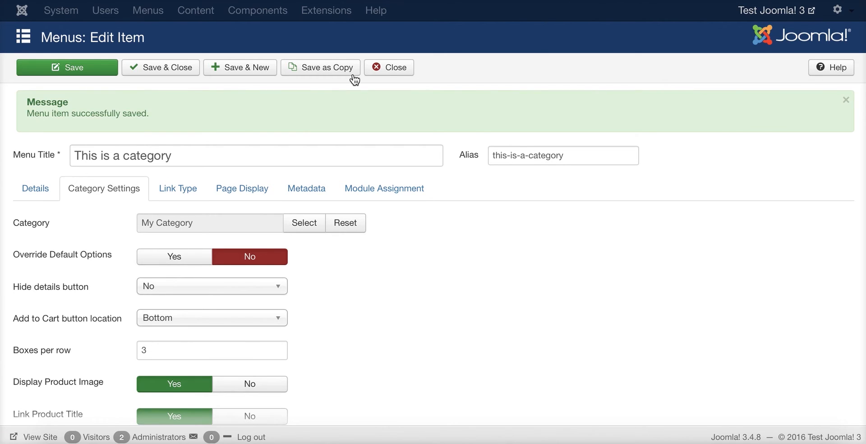
Close the menu item editor and open the store's Checkout configuration settings
{"action": "left_click", "coordinate": [388, 68]}
{"action": "left_click", "coordinate": [281, 11]}
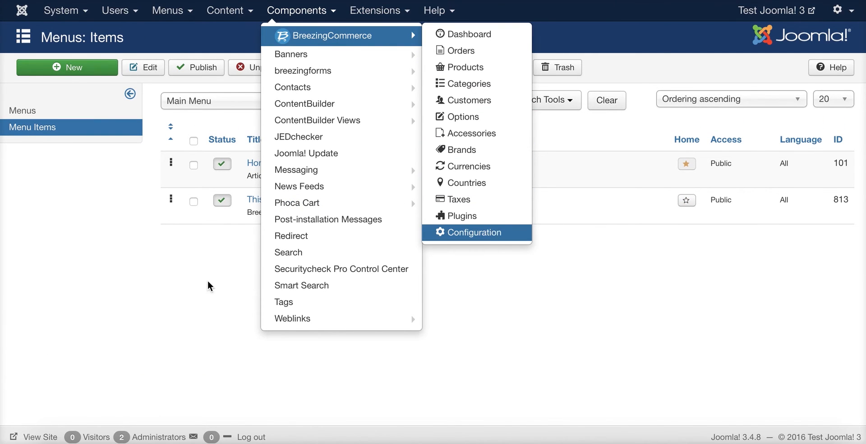
{"action": "scroll", "coordinate": [331, 220], "scroll_direction": "down", "scroll_amount": 1}
{"action": "scroll", "coordinate": [482, 171], "scroll_direction": "up", "scroll_amount": 1}
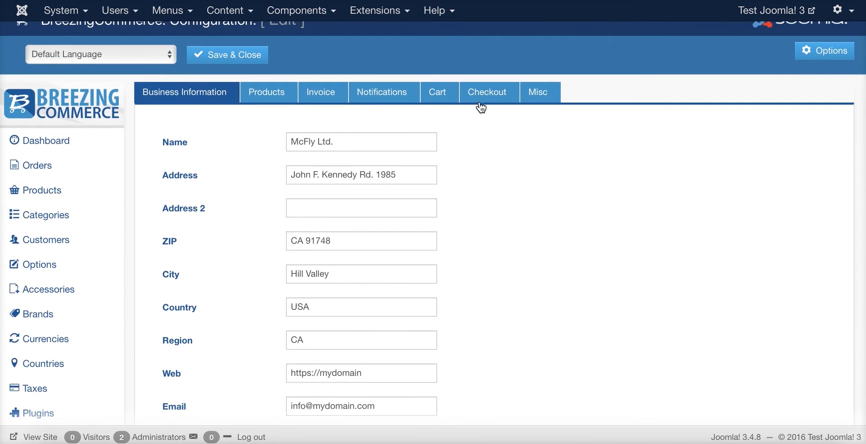
{"action": "left_click", "coordinate": [479, 99]}
Leave the thank-you article unchanged and set the second Information 1 option to No
{"action": "scroll", "coordinate": [541, 144], "scroll_direction": "down", "scroll_amount": 5}
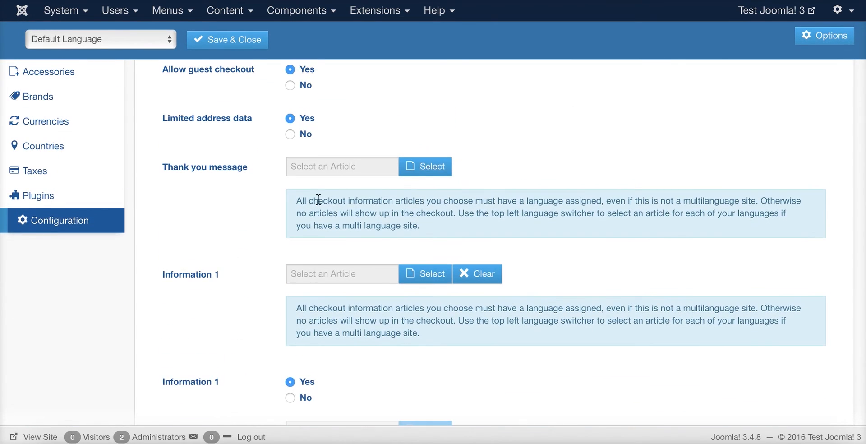
{"action": "left_click", "coordinate": [426, 167]}
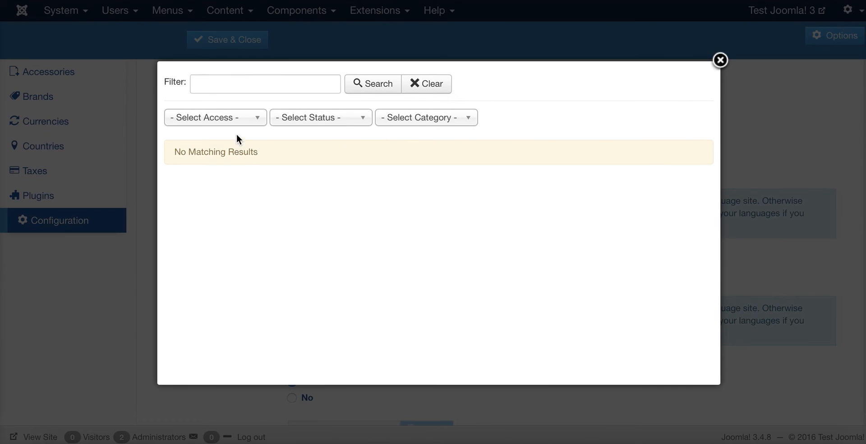
{"action": "left_click", "coordinate": [768, 145]}
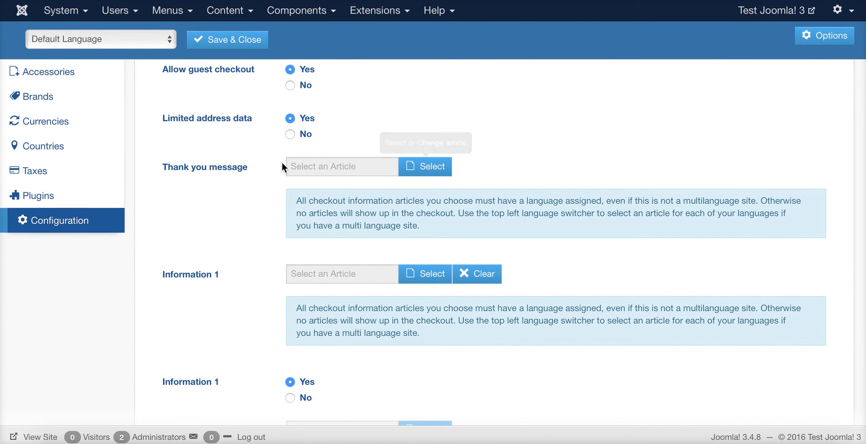
{"action": "scroll", "coordinate": [294, 173], "scroll_direction": "up", "scroll_amount": 1}
{"action": "scroll", "coordinate": [299, 161], "scroll_direction": "down", "scroll_amount": 2}
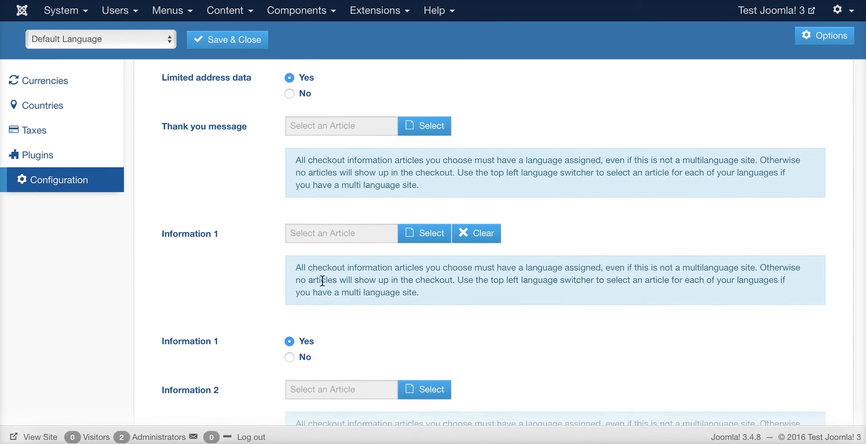
{"action": "left_click", "coordinate": [291, 349]}
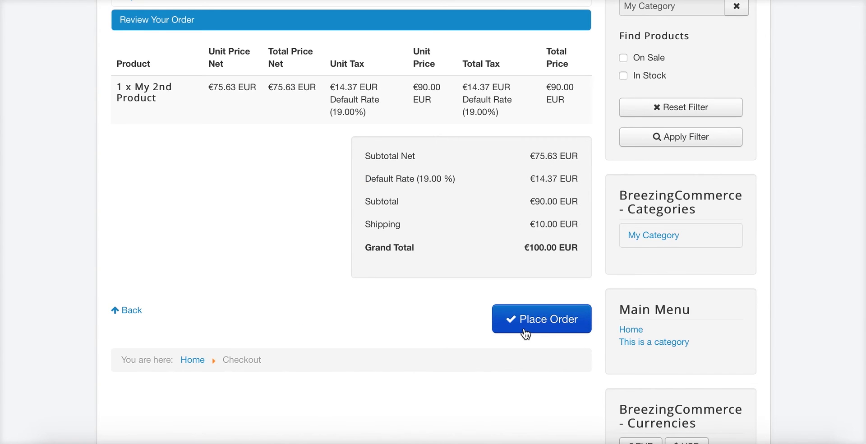
Place the €100.00 EUR order for My 2nd Product and highlight the thank-you message
{"action": "scroll", "coordinate": [460, 308], "scroll_direction": "up", "scroll_amount": 1}
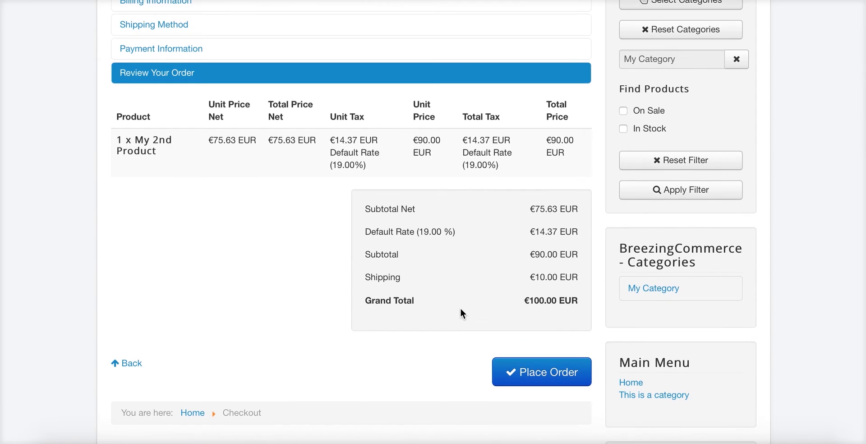
{"action": "left_click", "coordinate": [512, 366]}
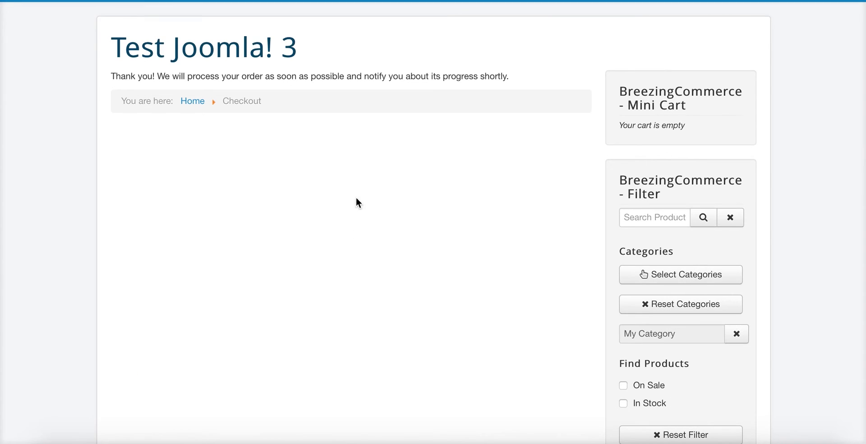
{"action": "left_click_drag", "start_coordinate": [130, 79], "coordinate": [484, 84]}
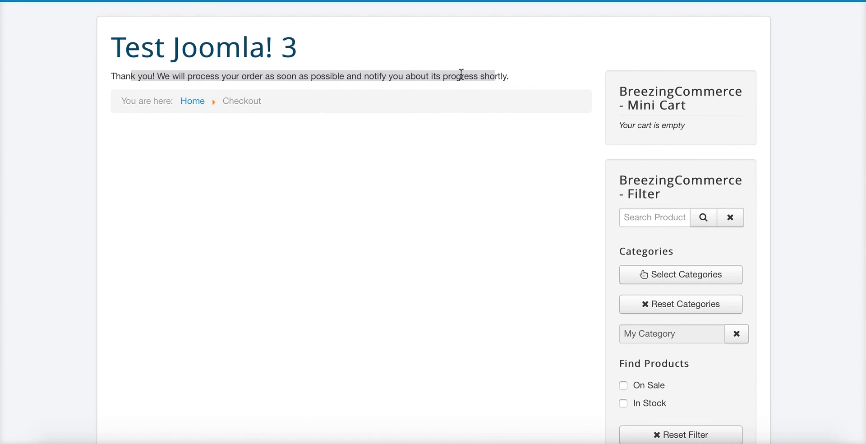
{"action": "left_click", "coordinate": [470, 259]}
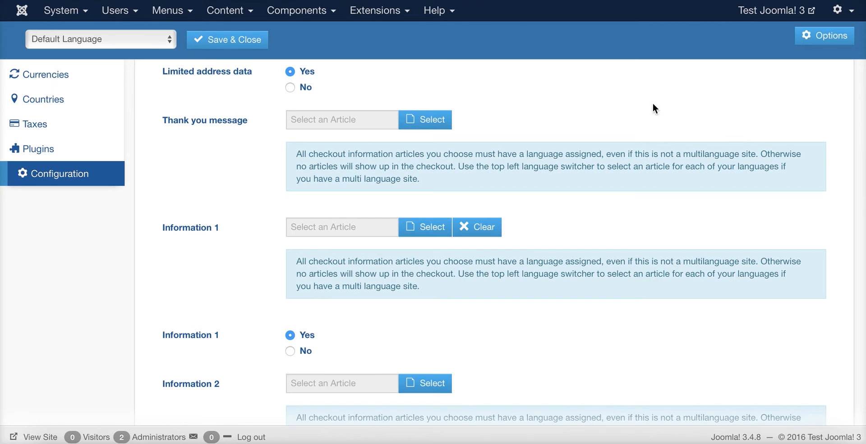
Scroll back to the top of Configuration and open the store's Orders list
{"action": "scroll", "coordinate": [459, 140], "scroll_direction": "up", "scroll_amount": 4}
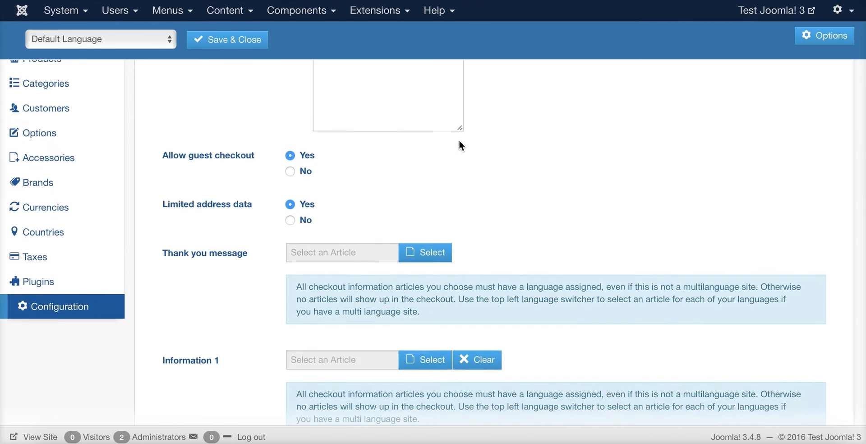
{"action": "scroll", "coordinate": [381, 218], "scroll_direction": "up", "scroll_amount": 2}
{"action": "scroll", "coordinate": [406, 271], "scroll_direction": "down", "scroll_amount": 3}
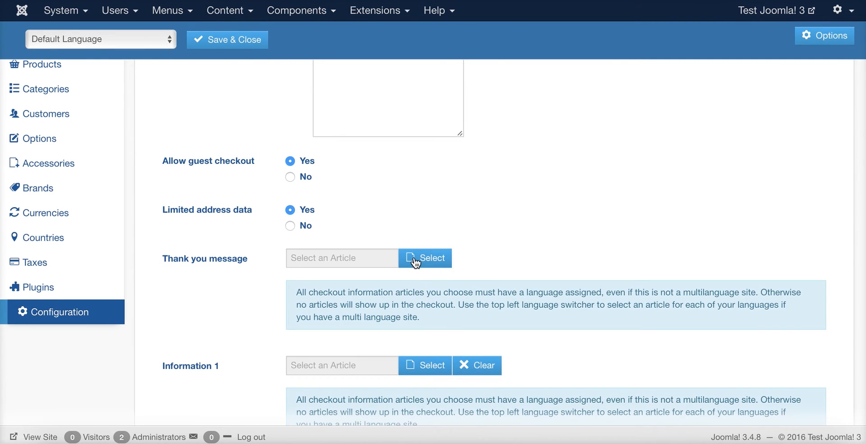
{"action": "scroll", "coordinate": [494, 123], "scroll_direction": "up", "scroll_amount": 4}
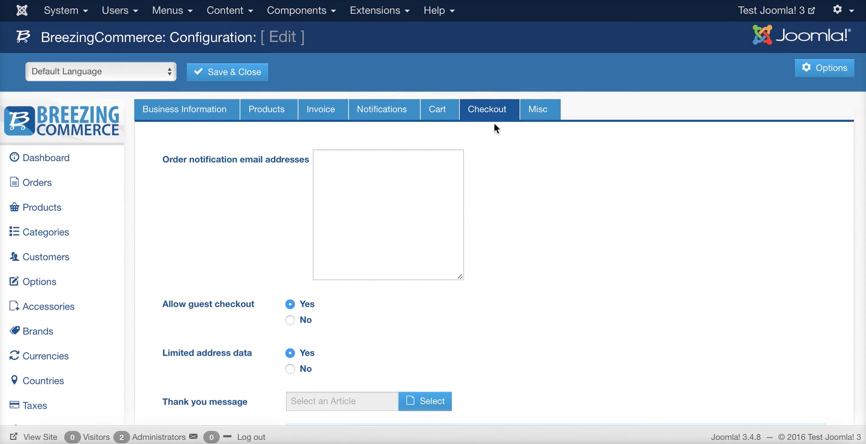
{"action": "scroll", "coordinate": [485, 321], "scroll_direction": "down", "scroll_amount": 3}
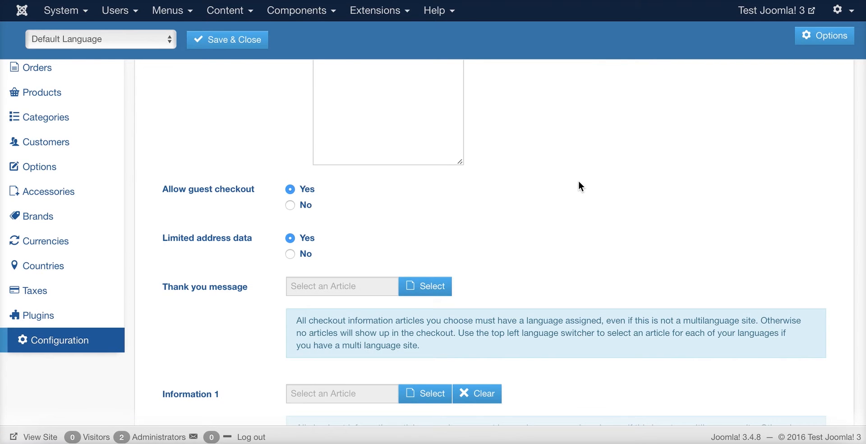
{"action": "scroll", "coordinate": [578, 182], "scroll_direction": "up", "scroll_amount": 3}
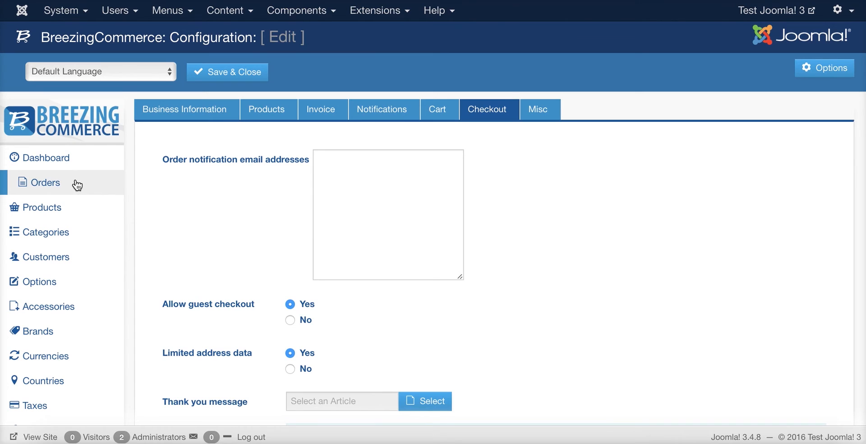
{"action": "left_click", "coordinate": [96, 182]}
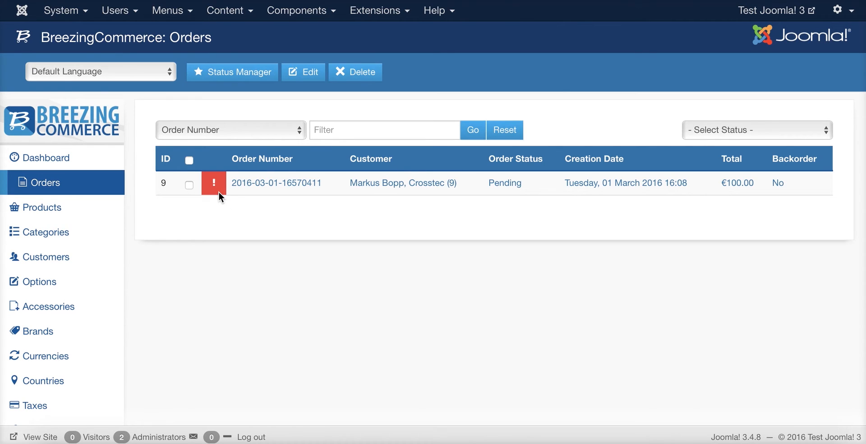
Open the pending €100.00 order, download its Invoice PDF, and open the downloaded file
{"action": "left_click", "coordinate": [293, 187]}
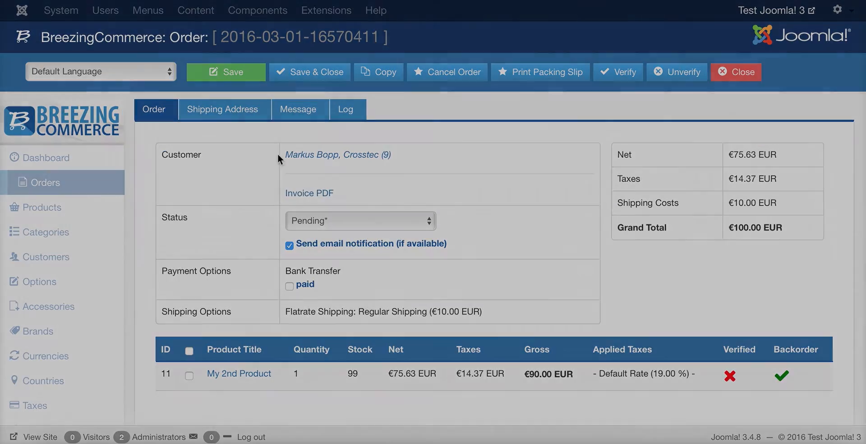
{"action": "left_click", "coordinate": [305, 197]}
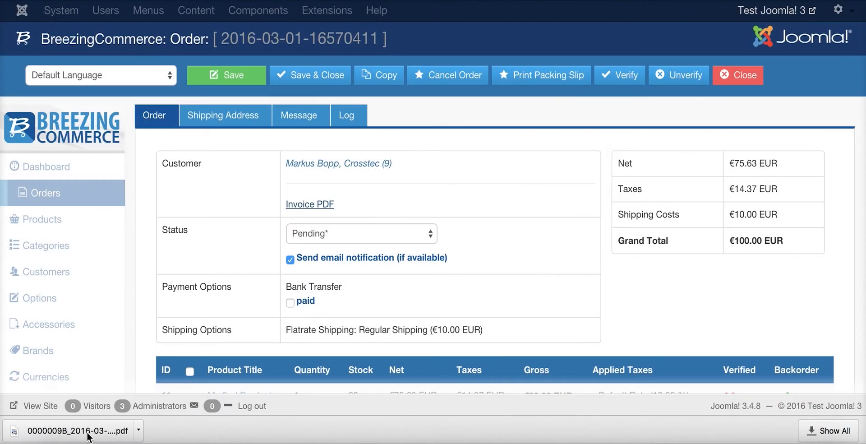
{"action": "left_click", "coordinate": [89, 433]}
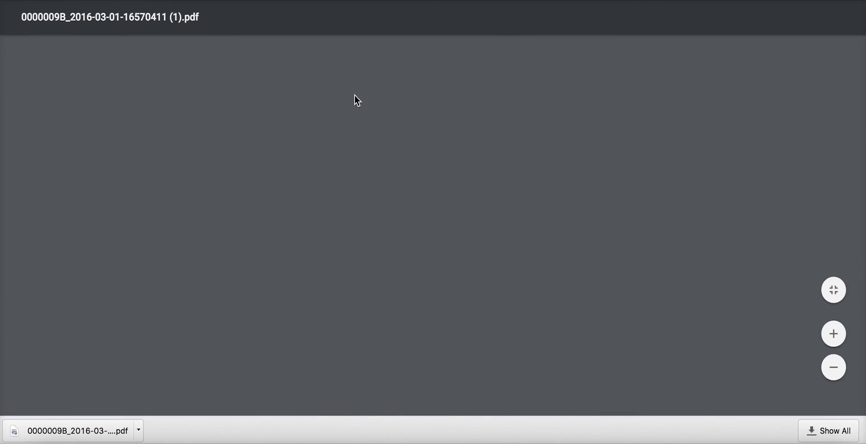
Highlight the bank wire payment instructions in the invoice PDF, then clear the selection
{"action": "scroll", "coordinate": [457, 228], "scroll_direction": "down", "scroll_amount": 10}
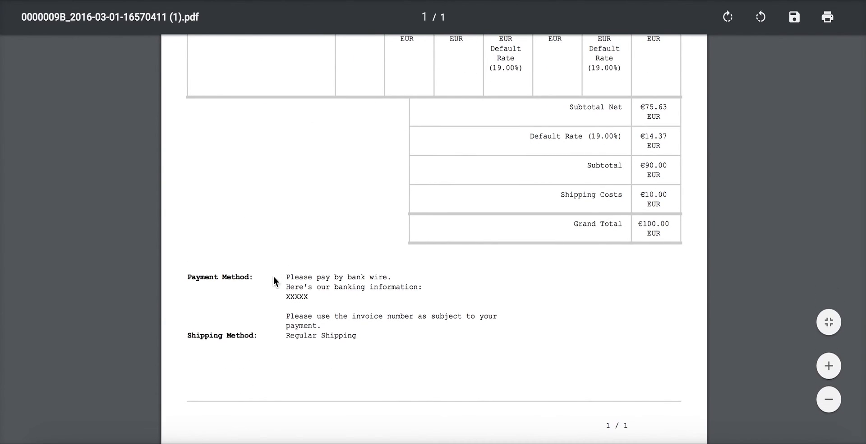
{"action": "left_click_drag", "start_coordinate": [287, 276], "coordinate": [330, 303]}
{"action": "left_click", "coordinate": [351, 46]}
Read through the rest of the invoice, then close it to return to the order page
{"action": "scroll", "coordinate": [393, 195], "scroll_direction": "up", "scroll_amount": 6}
{"action": "scroll", "coordinate": [644, 201], "scroll_direction": "down", "scroll_amount": 1}
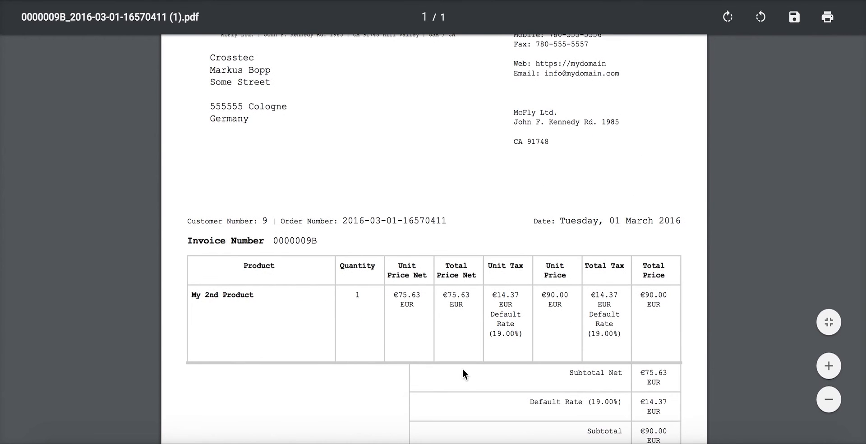
{"action": "scroll", "coordinate": [438, 243], "scroll_direction": "down", "scroll_amount": 1}
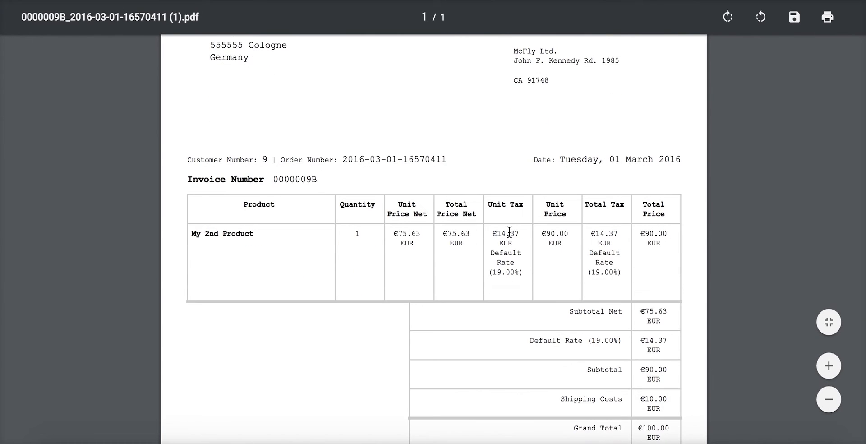
{"action": "scroll", "coordinate": [393, 252], "scroll_direction": "down", "scroll_amount": 1}
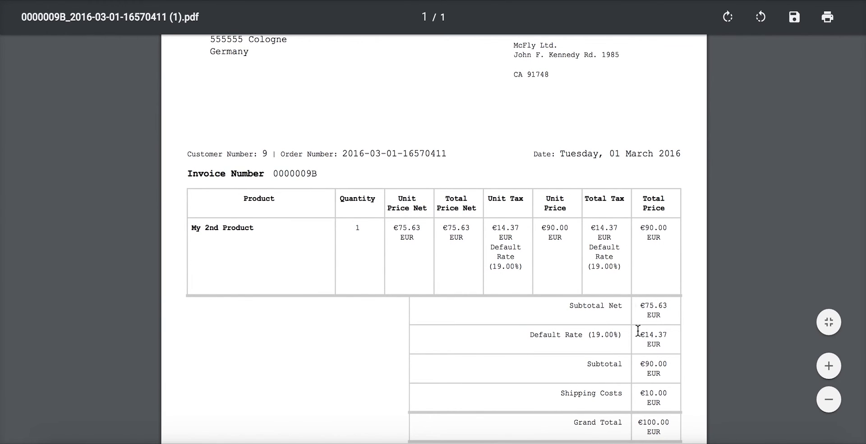
{"action": "scroll", "coordinate": [618, 275], "scroll_direction": "down", "scroll_amount": 1}
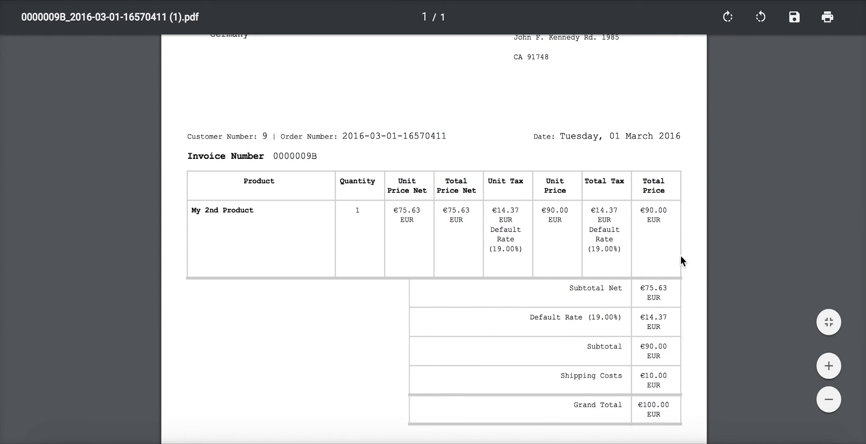
{"action": "scroll", "coordinate": [456, 164], "scroll_direction": "up", "scroll_amount": 5}
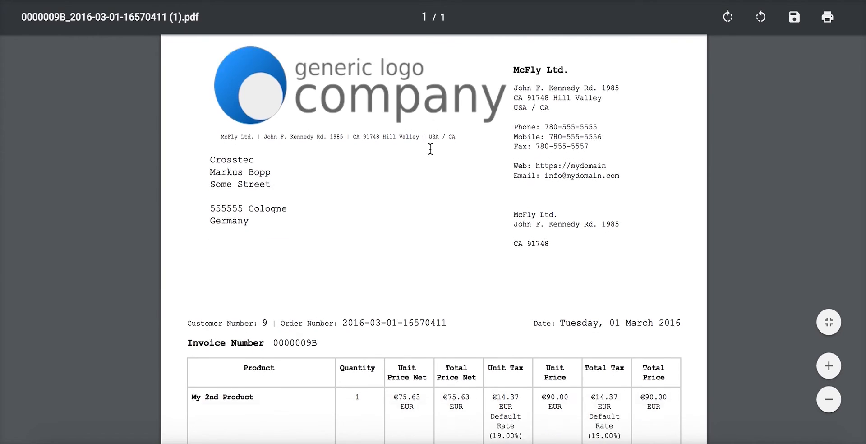
{"action": "scroll", "coordinate": [431, 144], "scroll_direction": "down", "scroll_amount": 5}
{"action": "scroll", "coordinate": [432, 145], "scroll_direction": "up", "scroll_amount": 2}
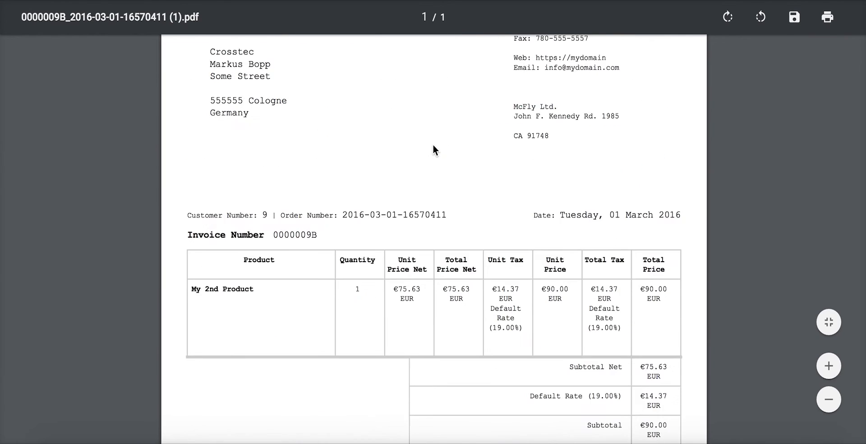
{"action": "scroll", "coordinate": [432, 143], "scroll_direction": "down", "scroll_amount": 5}
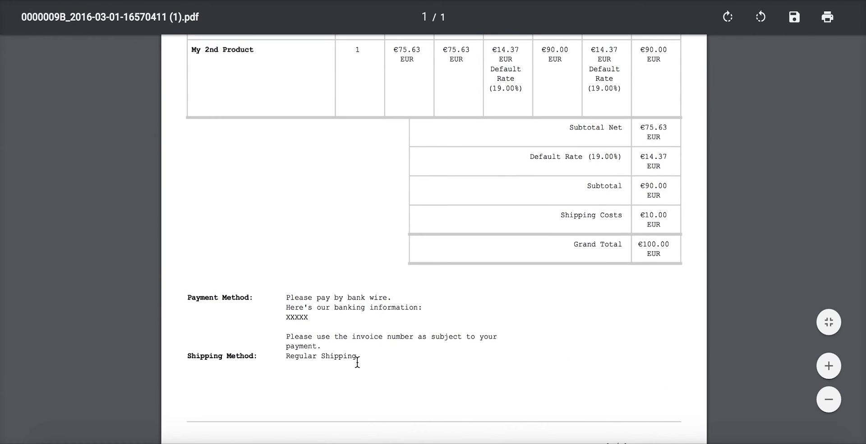
{"action": "scroll", "coordinate": [499, 238], "scroll_direction": "down", "scroll_amount": 1}
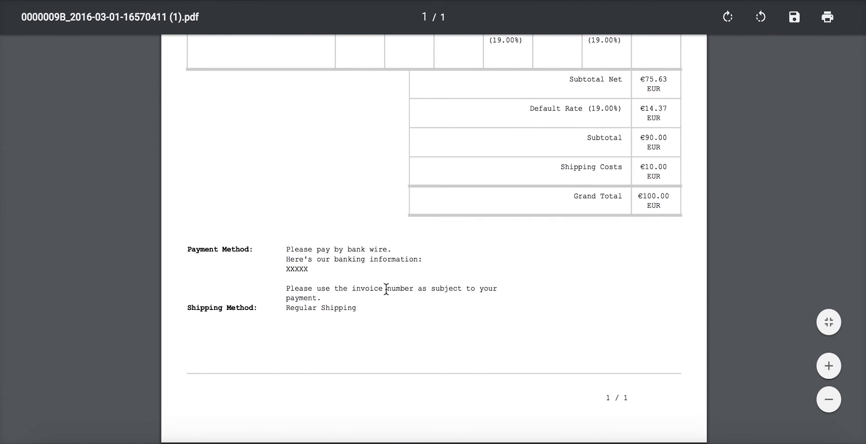
{"action": "scroll", "coordinate": [561, 330], "scroll_direction": "up", "scroll_amount": 5}
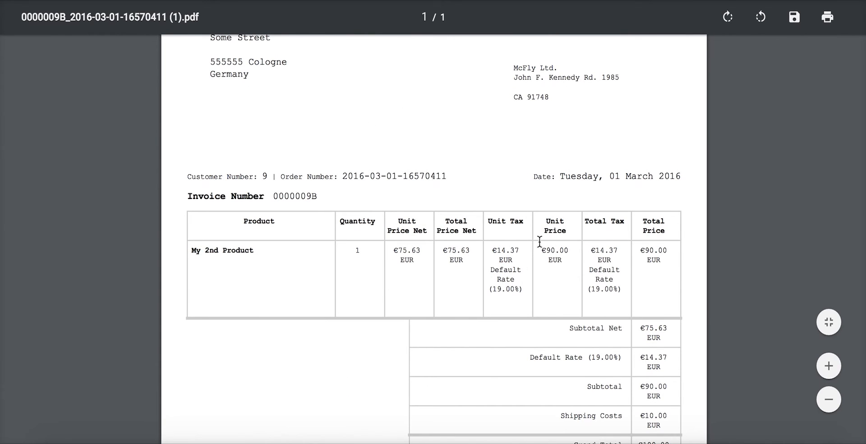
{"action": "scroll", "coordinate": [473, 265], "scroll_direction": "up", "scroll_amount": 4}
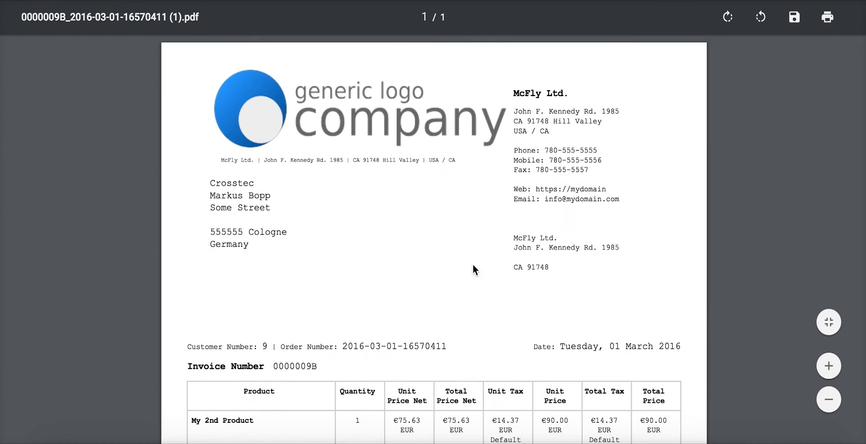
{"action": "scroll", "coordinate": [502, 284], "scroll_direction": "down", "scroll_amount": 2}
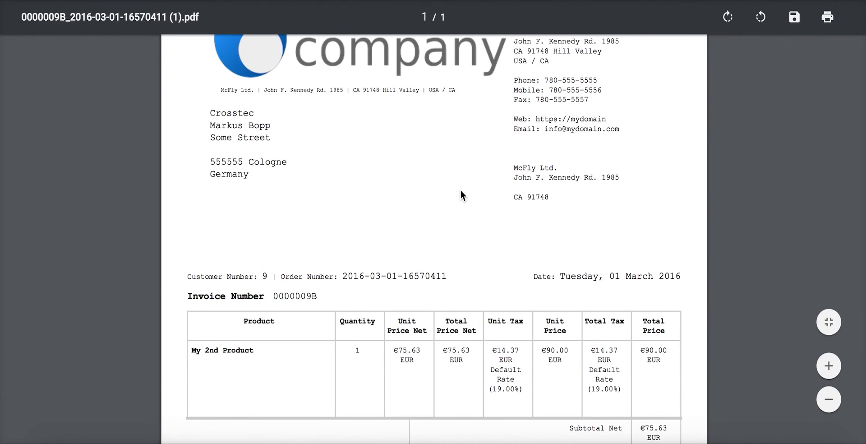
{"action": "scroll", "coordinate": [470, 203], "scroll_direction": "up", "scroll_amount": 2}
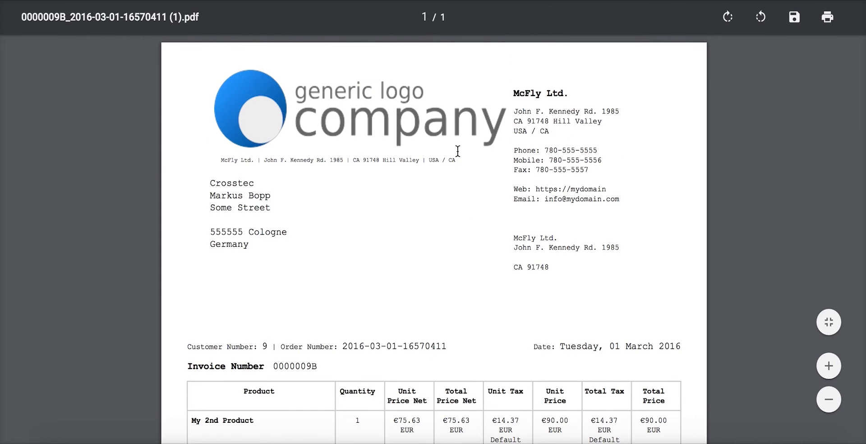
{"action": "scroll", "coordinate": [508, 224], "scroll_direction": "down", "scroll_amount": 2}
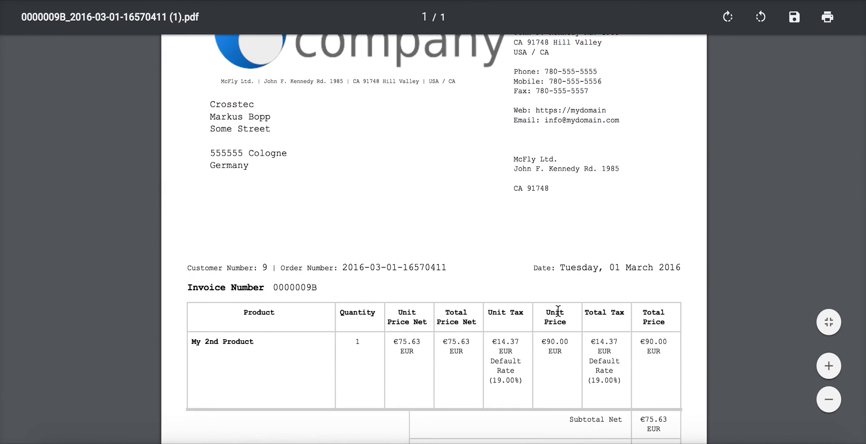
{"action": "scroll", "coordinate": [373, 241], "scroll_direction": "down", "scroll_amount": 2}
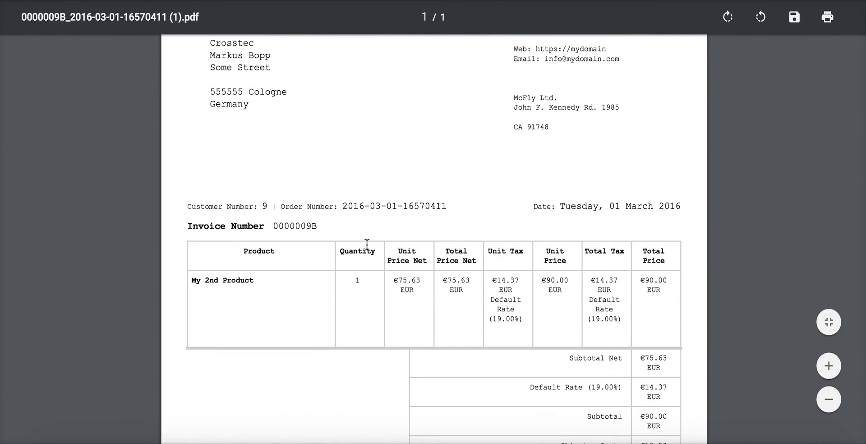
{"action": "scroll", "coordinate": [356, 253], "scroll_direction": "up", "scroll_amount": 4}
{"action": "key", "text": "super+w"}
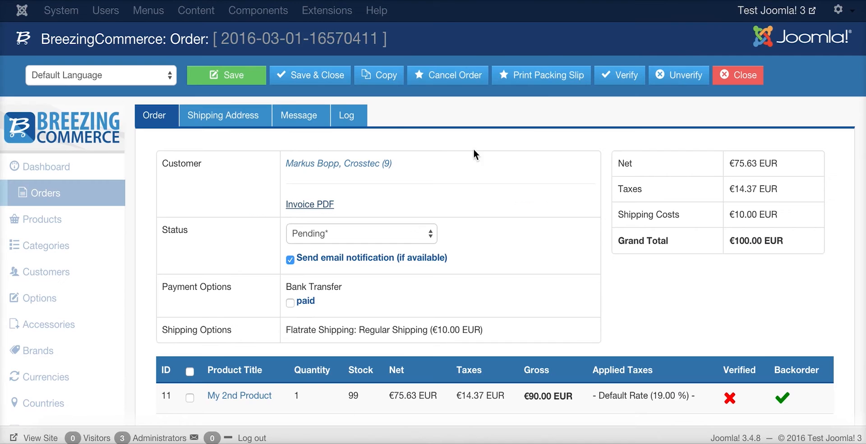
{"action": "scroll", "coordinate": [430, 238], "scroll_direction": "down", "scroll_amount": 1}
{"action": "scroll", "coordinate": [458, 212], "scroll_direction": "up", "scroll_amount": 1}
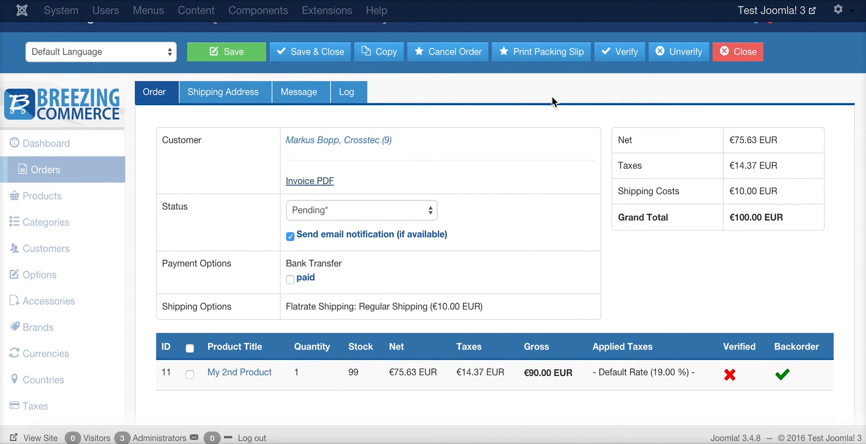
{"action": "left_click", "coordinate": [536, 63]}
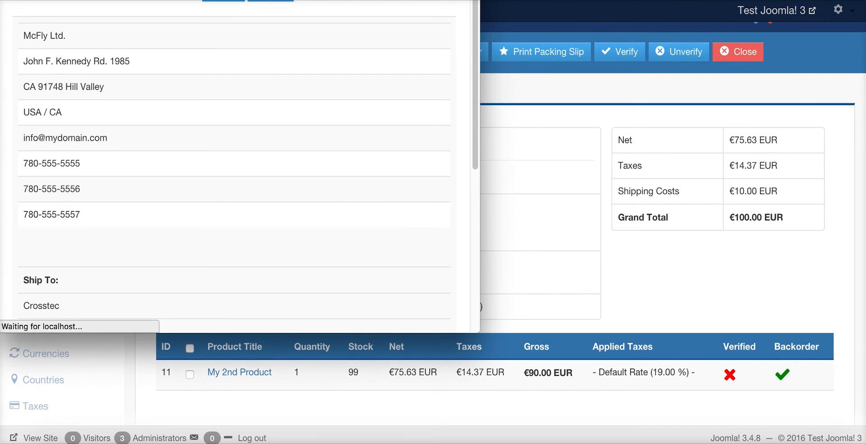
{"action": "key", "text": "super+w"}
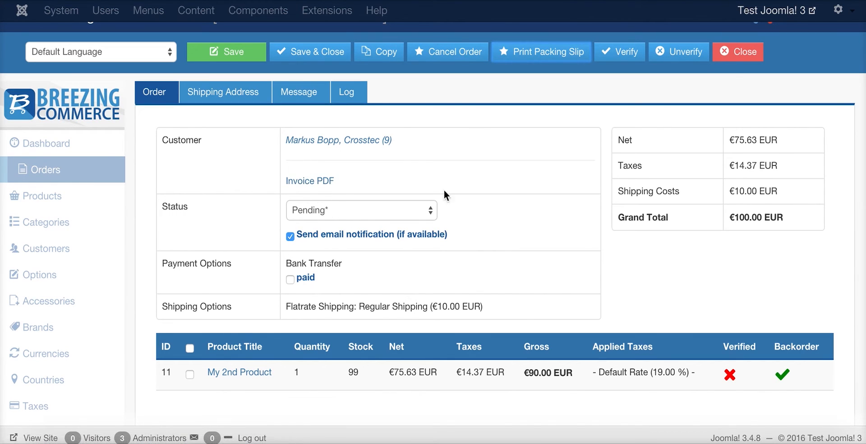
Mark the Bank Transfer order as paid and save it
{"action": "left_click", "coordinate": [310, 280]}
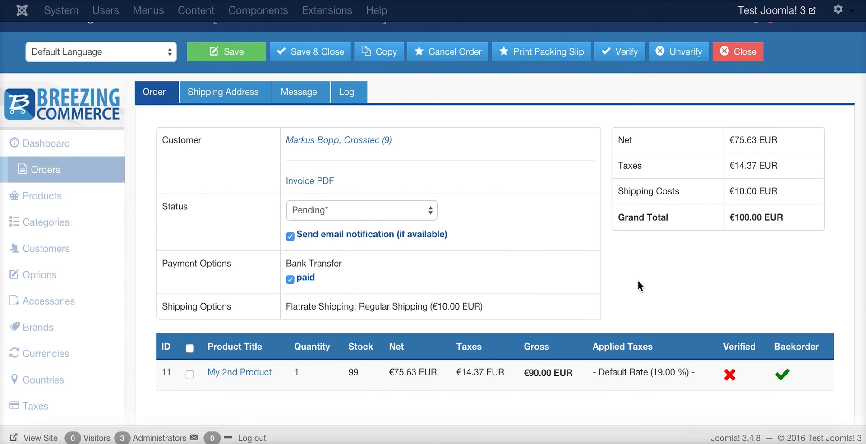
{"action": "left_click", "coordinate": [231, 58]}
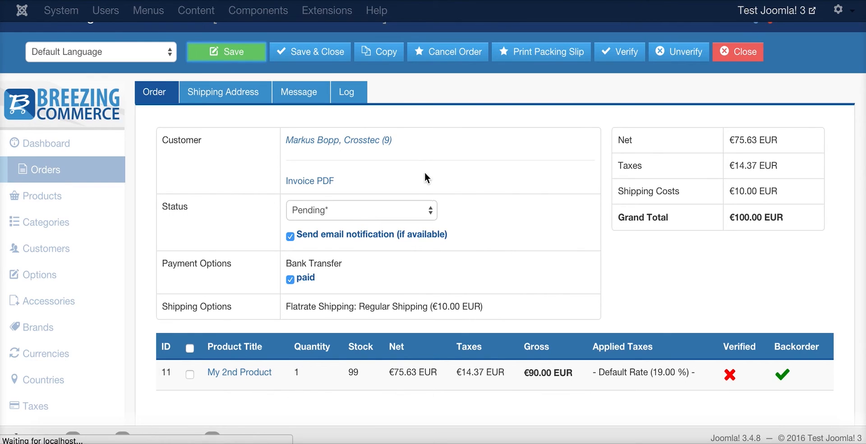
{"action": "scroll", "coordinate": [477, 234], "scroll_direction": "down", "scroll_amount": 2}
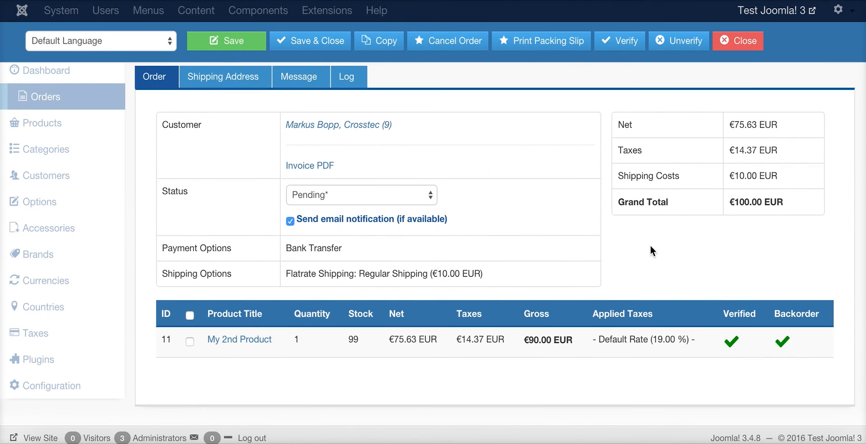
{"action": "scroll", "coordinate": [652, 249], "scroll_direction": "up", "scroll_amount": 2}
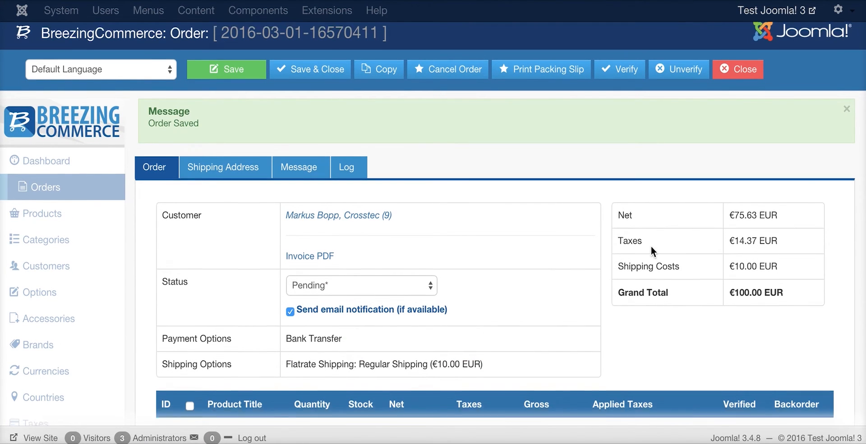
{"action": "scroll", "coordinate": [642, 255], "scroll_direction": "down", "scroll_amount": 1}
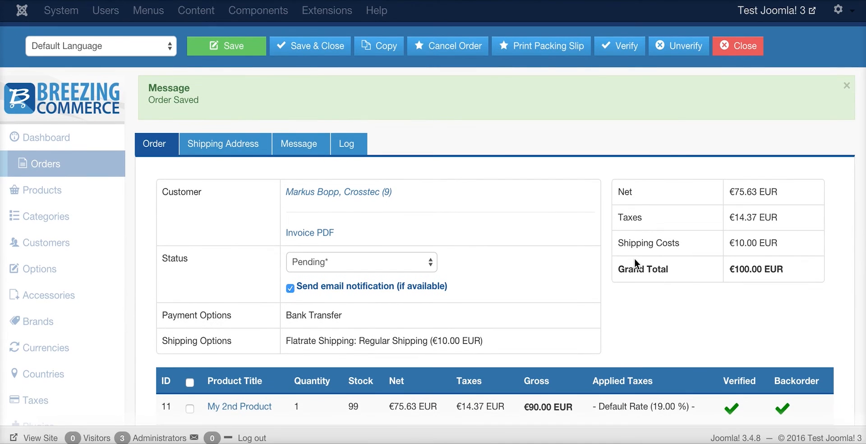
{"action": "scroll", "coordinate": [633, 264], "scroll_direction": "down", "scroll_amount": 1}
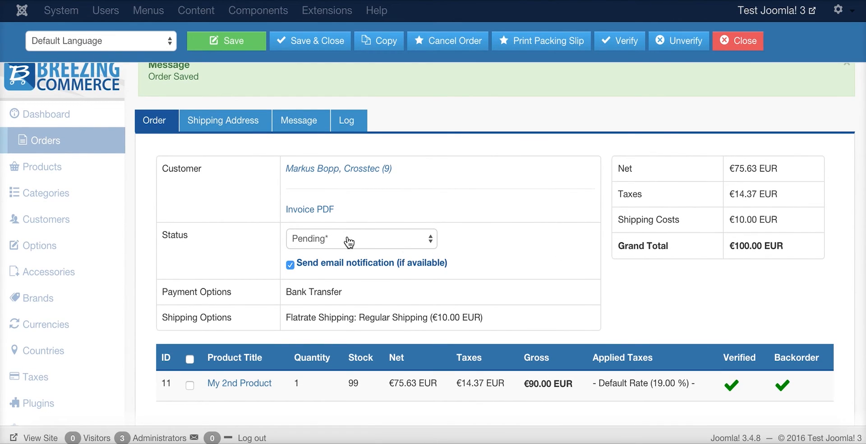
Check the available order statuses and leave the status at Pending*
{"action": "left_click", "coordinate": [403, 239]}
{"action": "left_click", "coordinate": [475, 228]}
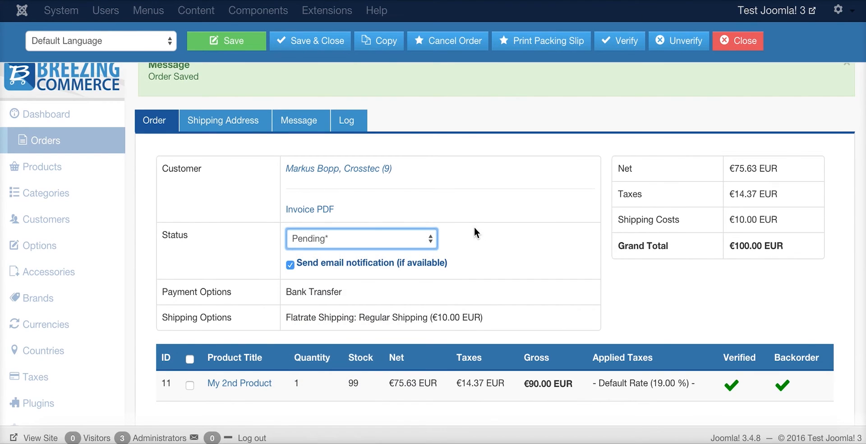
{"action": "scroll", "coordinate": [454, 222], "scroll_direction": "up", "scroll_amount": 1}
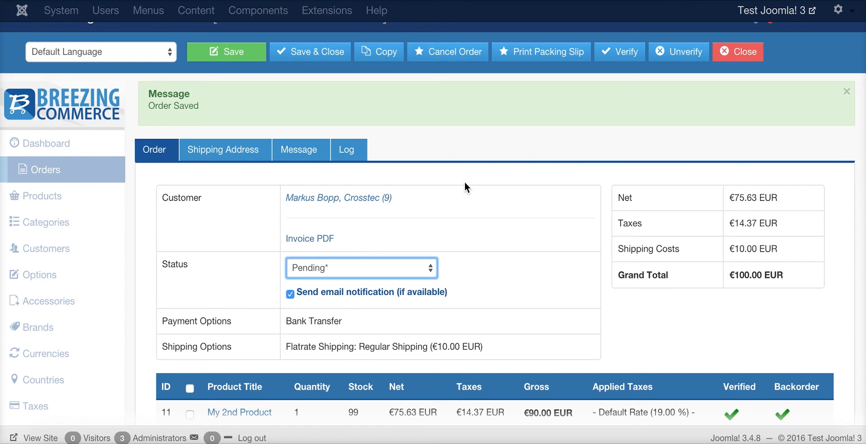
{"action": "scroll", "coordinate": [522, 231], "scroll_direction": "down", "scroll_amount": 1}
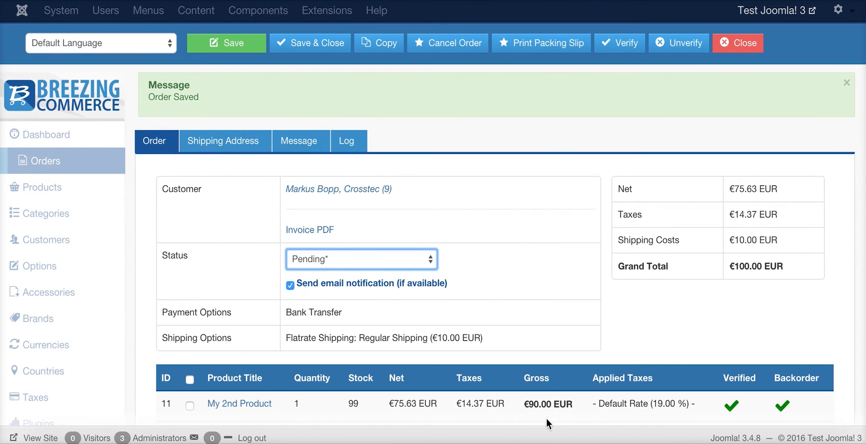
{"action": "scroll", "coordinate": [563, 376], "scroll_direction": "down", "scroll_amount": 2}
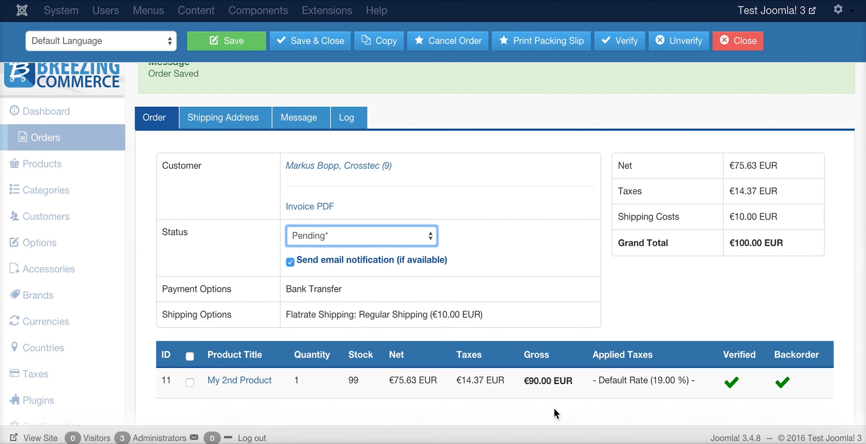
Duplicate the order as new order 12
{"action": "left_click", "coordinate": [379, 52]}
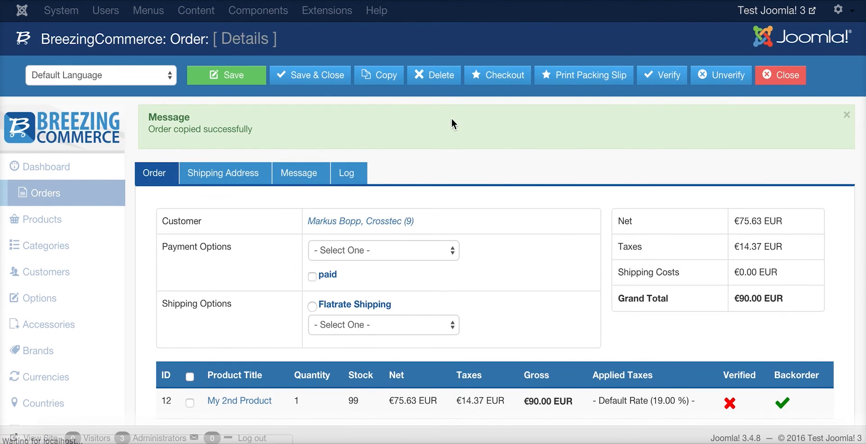
{"action": "scroll", "coordinate": [533, 192], "scroll_direction": "down", "scroll_amount": 1}
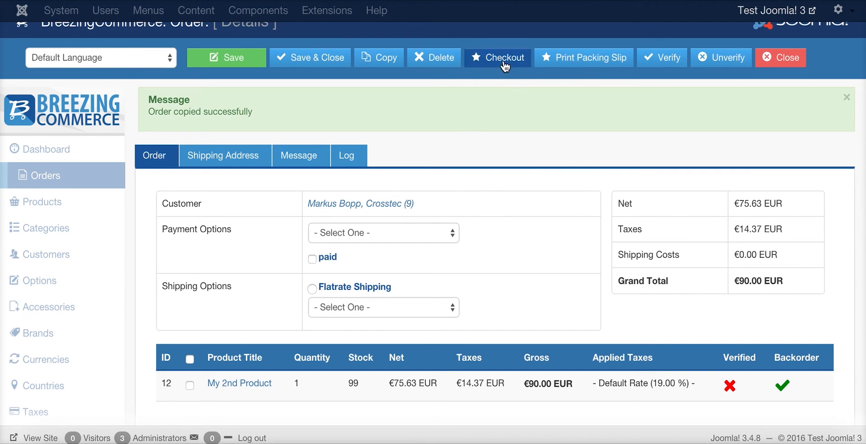
{"action": "scroll", "coordinate": [517, 187], "scroll_direction": "down", "scroll_amount": 1}
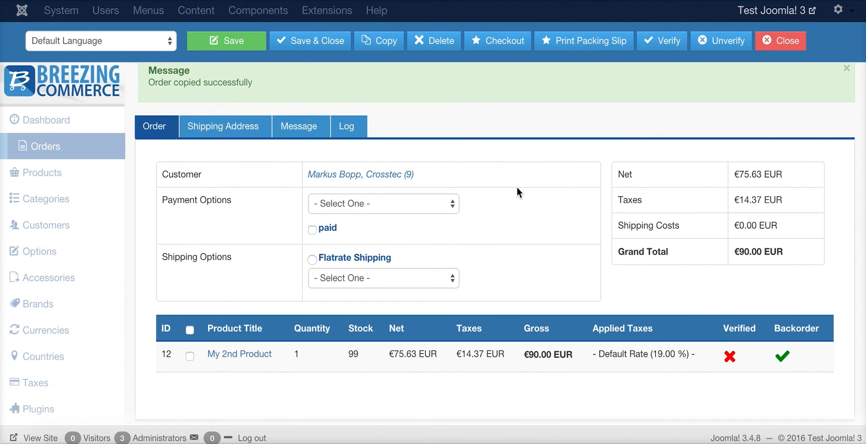
{"action": "scroll", "coordinate": [451, 163], "scroll_direction": "up", "scroll_amount": 2}
Set the copied order's payment option to Bank Transfer
{"action": "left_click", "coordinate": [383, 242]}
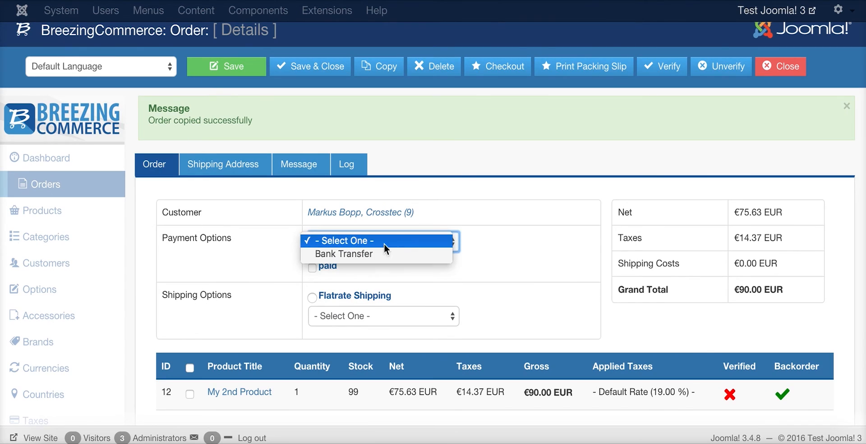
{"action": "left_click", "coordinate": [355, 251]}
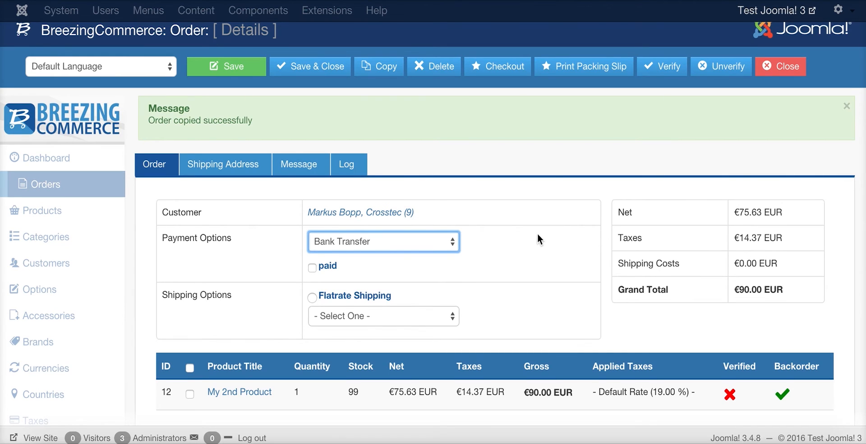
{"action": "scroll", "coordinate": [440, 248], "scroll_direction": "down", "scroll_amount": 1}
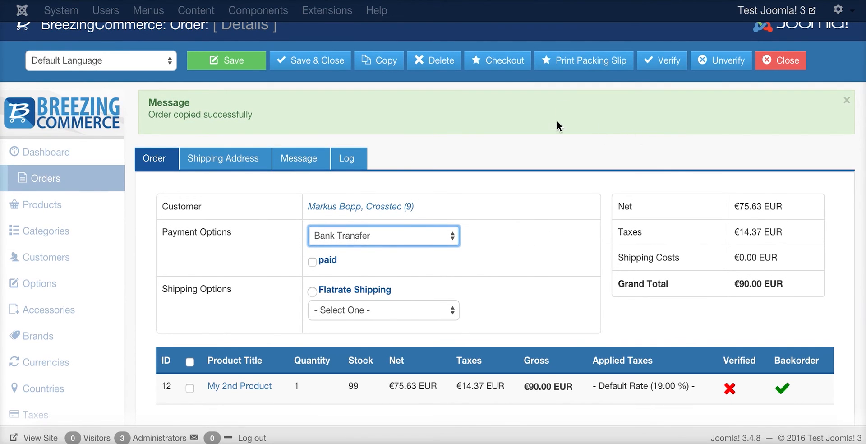
{"action": "scroll", "coordinate": [551, 147], "scroll_direction": "up", "scroll_amount": 1}
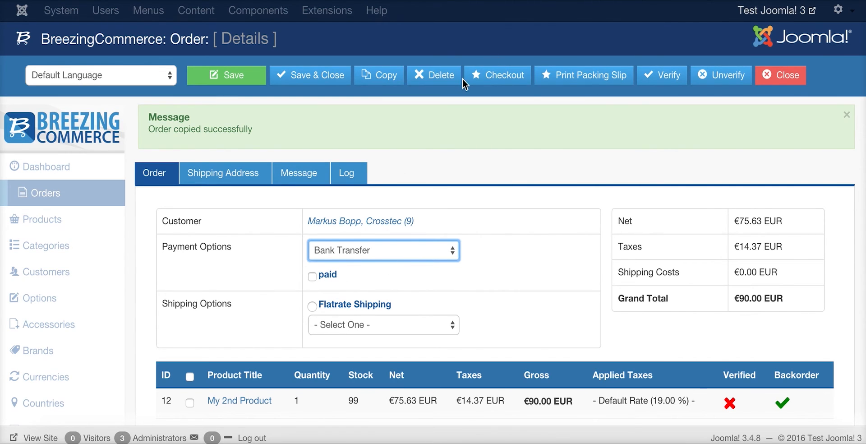
{"action": "scroll", "coordinate": [550, 109], "scroll_direction": "down", "scroll_amount": 2}
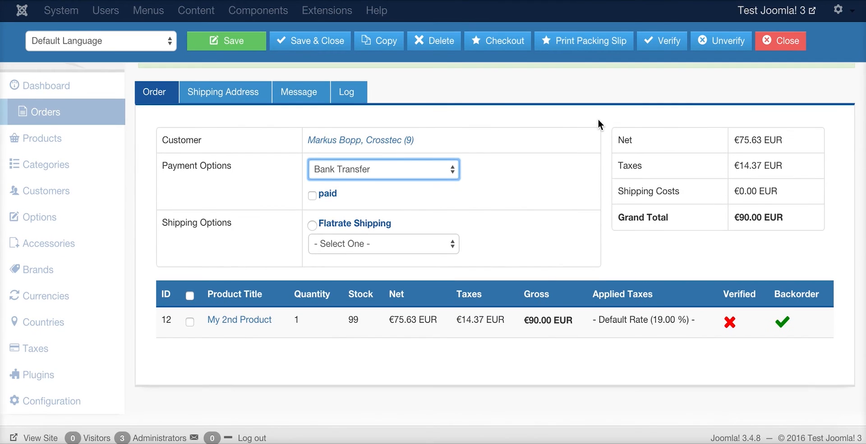
{"action": "scroll", "coordinate": [518, 114], "scroll_direction": "up", "scroll_amount": 1}
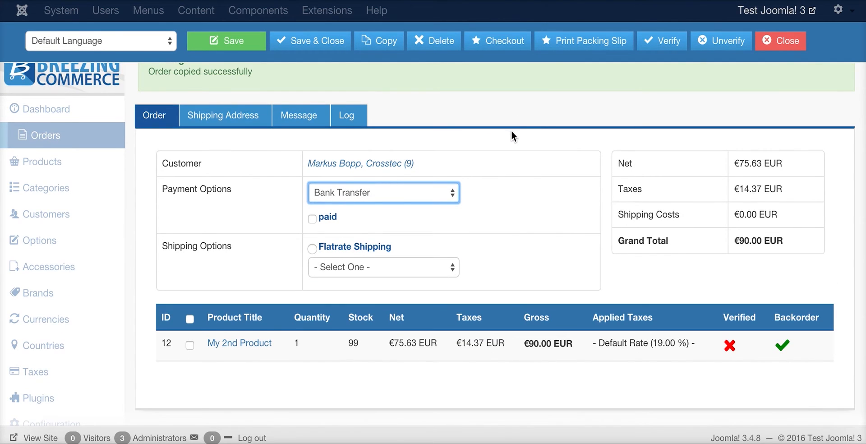
Open My 2nd Product and look over its cart contents
{"action": "left_click", "coordinate": [260, 350]}
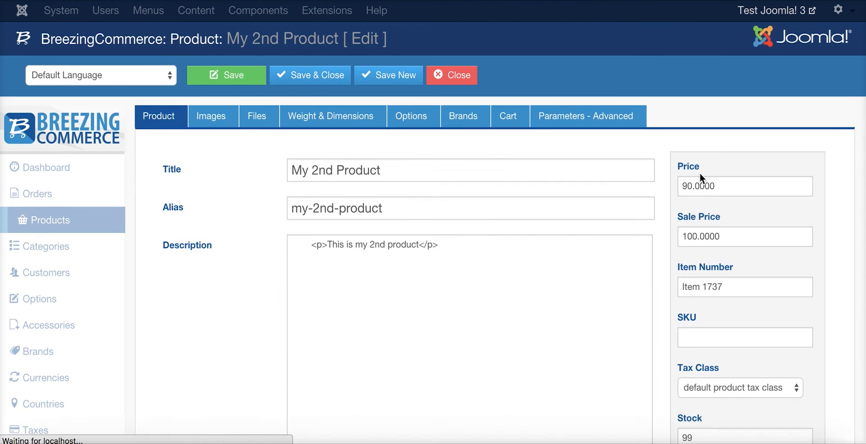
{"action": "left_click", "coordinate": [502, 116]}
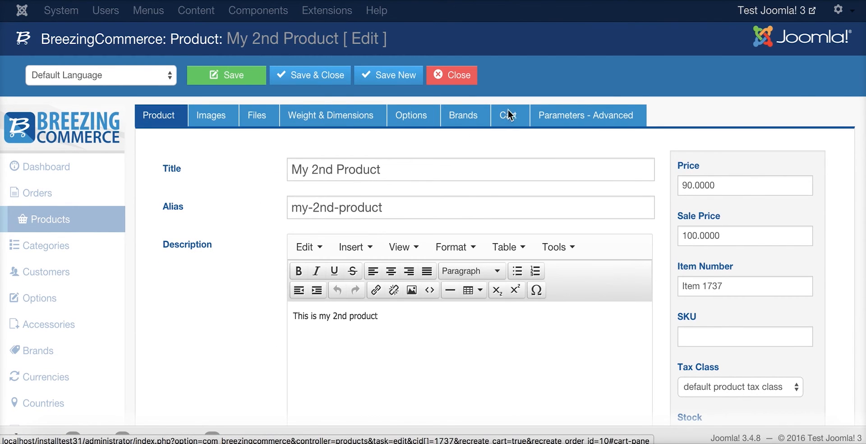
{"action": "scroll", "coordinate": [627, 91], "scroll_direction": "down", "scroll_amount": 1}
{"action": "scroll", "coordinate": [381, 207], "scroll_direction": "down", "scroll_amount": 1}
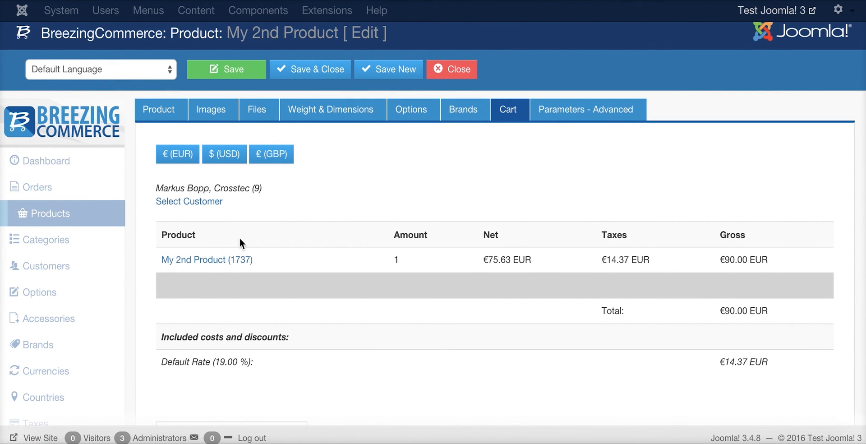
{"action": "left_click", "coordinate": [151, 110]}
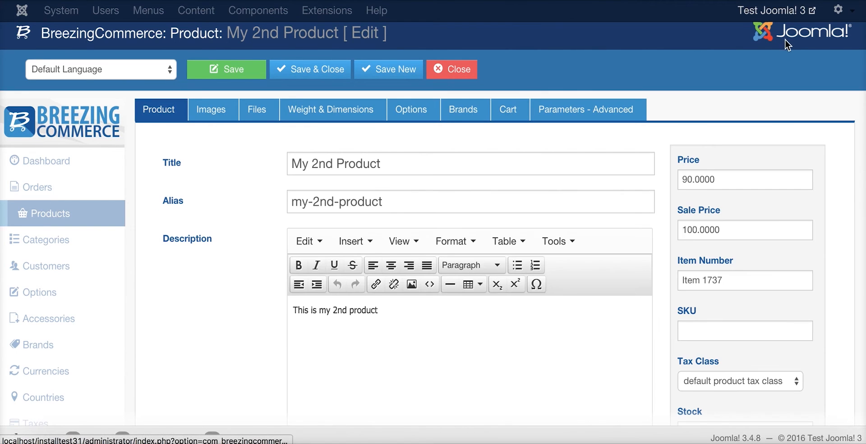
Go from the cart to the order overview, confirm clearing the cart, then close order 12
{"action": "left_click", "coordinate": [508, 119]}
{"action": "scroll", "coordinate": [586, 162], "scroll_direction": "down", "scroll_amount": 1}
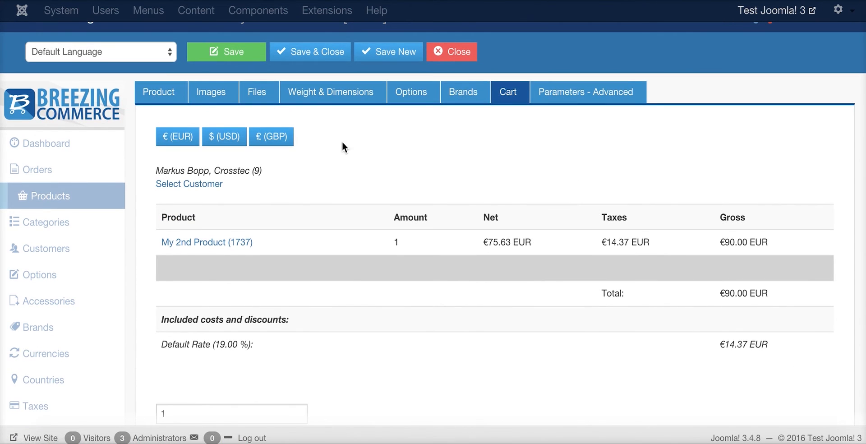
{"action": "scroll", "coordinate": [356, 198], "scroll_direction": "down", "scroll_amount": 1}
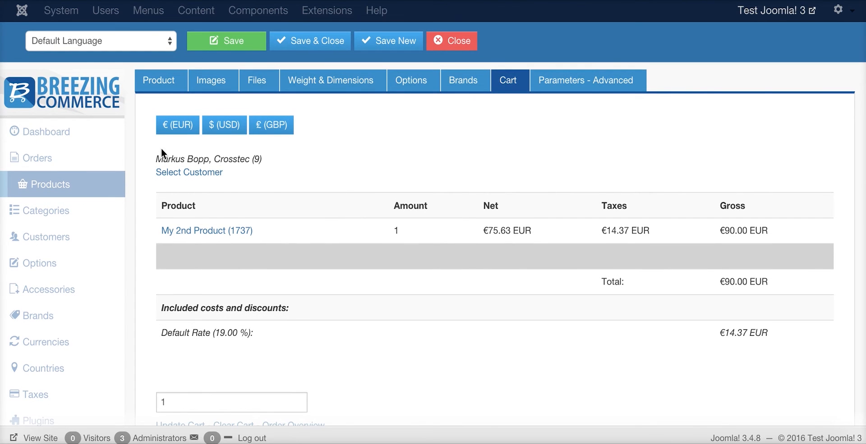
{"action": "scroll", "coordinate": [330, 198], "scroll_direction": "down", "scroll_amount": 1}
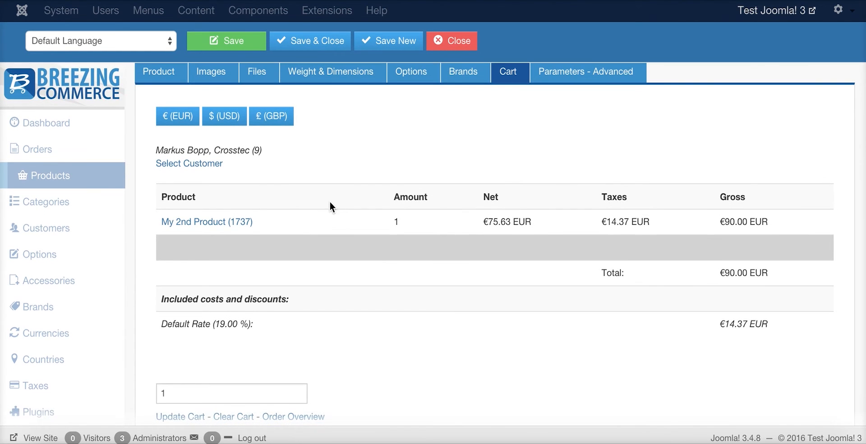
{"action": "left_click", "coordinate": [293, 416]}
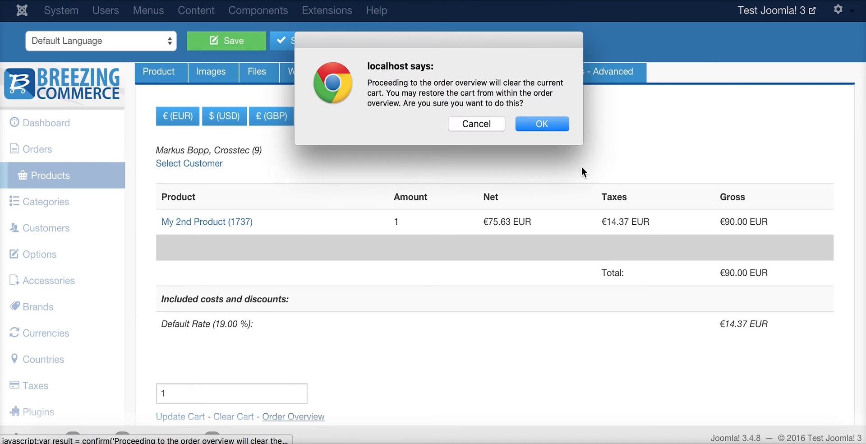
{"action": "left_click", "coordinate": [541, 125]}
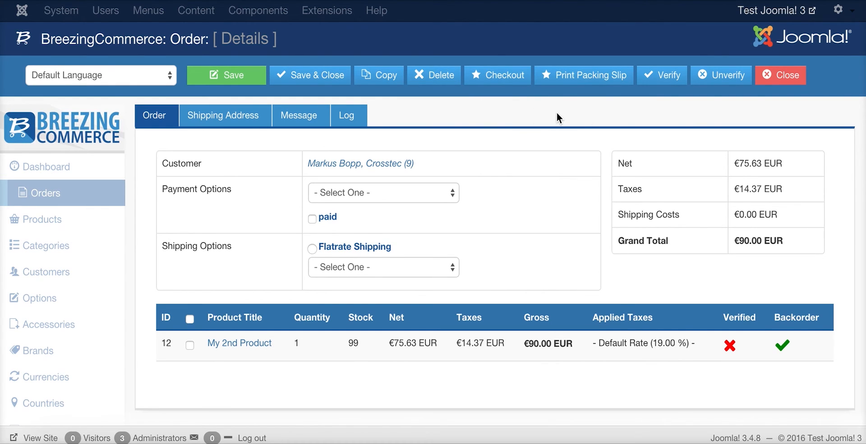
{"action": "left_click", "coordinate": [780, 76]}
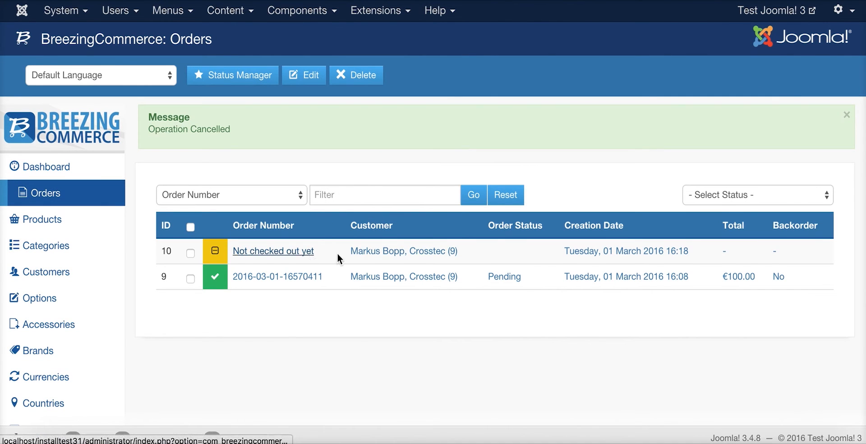
Reopen the pending order and cancel it, returning its item to stock (100)
{"action": "left_click", "coordinate": [404, 277]}
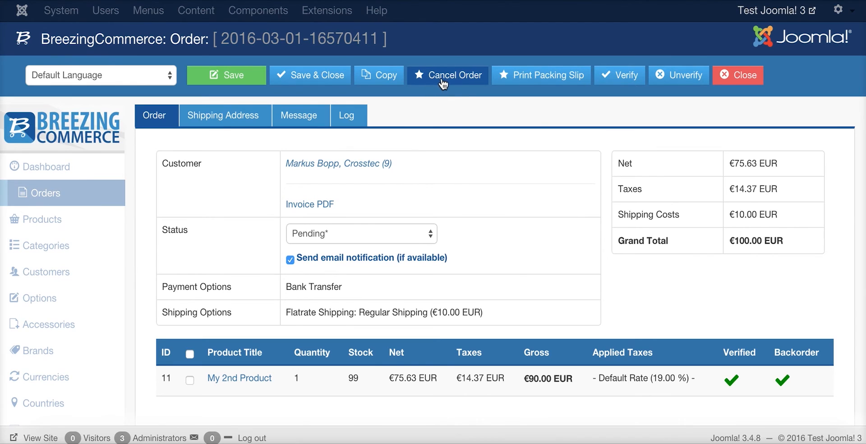
{"action": "left_click", "coordinate": [466, 85]}
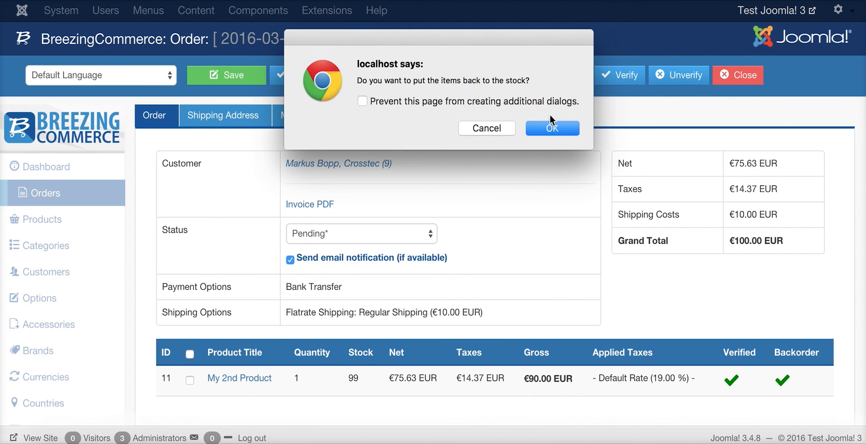
{"action": "left_click", "coordinate": [545, 129]}
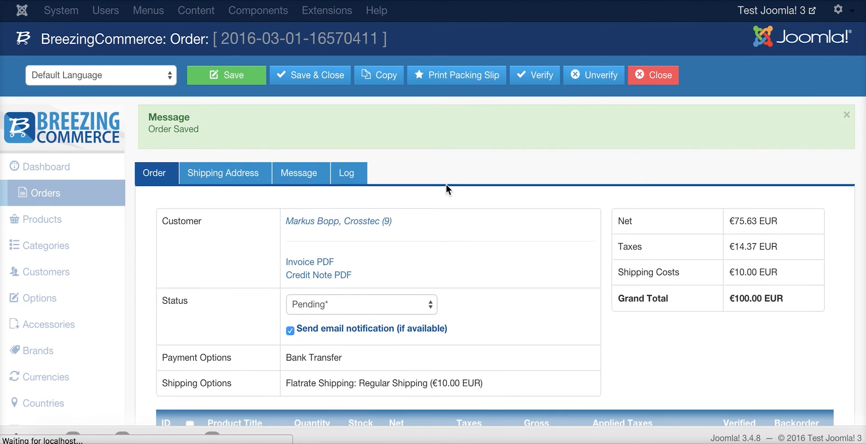
{"action": "scroll", "coordinate": [460, 183], "scroll_direction": "down", "scroll_amount": 3}
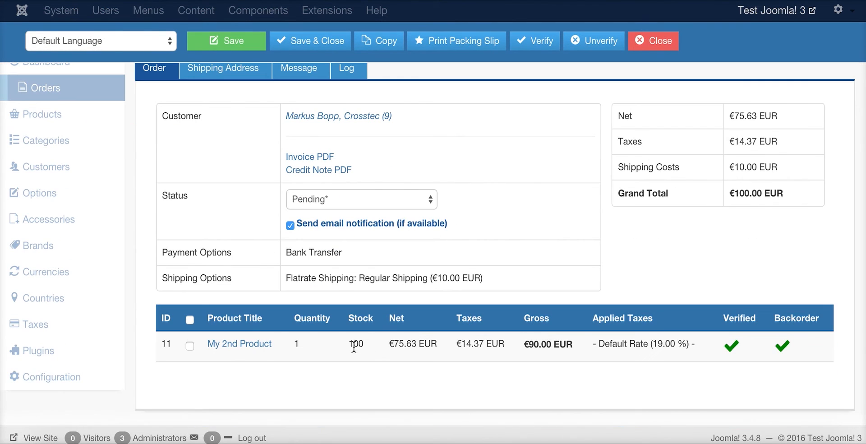
{"action": "scroll", "coordinate": [599, 255], "scroll_direction": "up", "scroll_amount": 3}
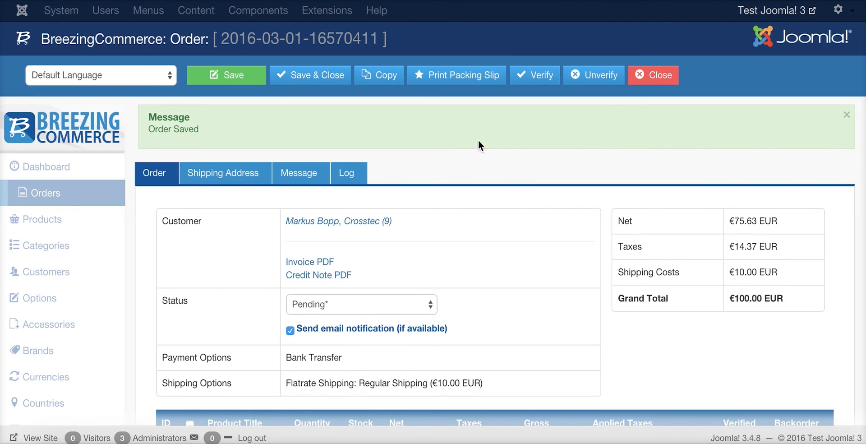
{"action": "scroll", "coordinate": [515, 262], "scroll_direction": "down", "scroll_amount": 2}
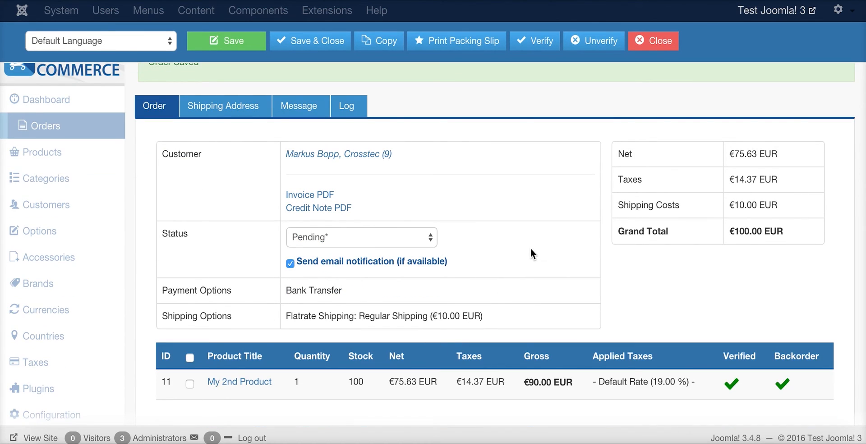
{"action": "scroll", "coordinate": [527, 253], "scroll_direction": "up", "scroll_amount": 2}
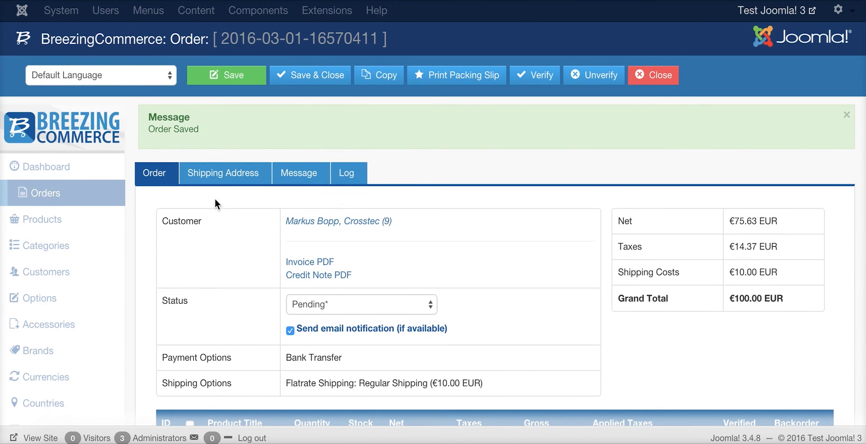
Review the order's Shipping Address, Message and Log tabs, ending on the cancellation log
{"action": "left_click", "coordinate": [223, 173]}
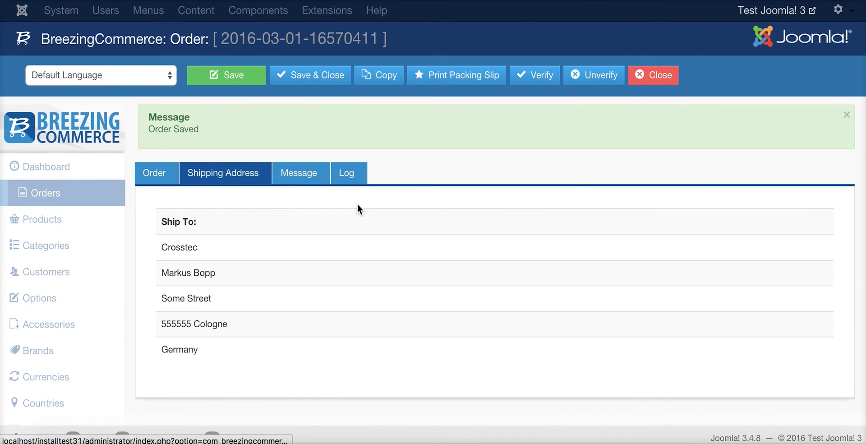
{"action": "left_click", "coordinate": [295, 176]}
{"action": "scroll", "coordinate": [266, 179], "scroll_direction": "down", "scroll_amount": 3}
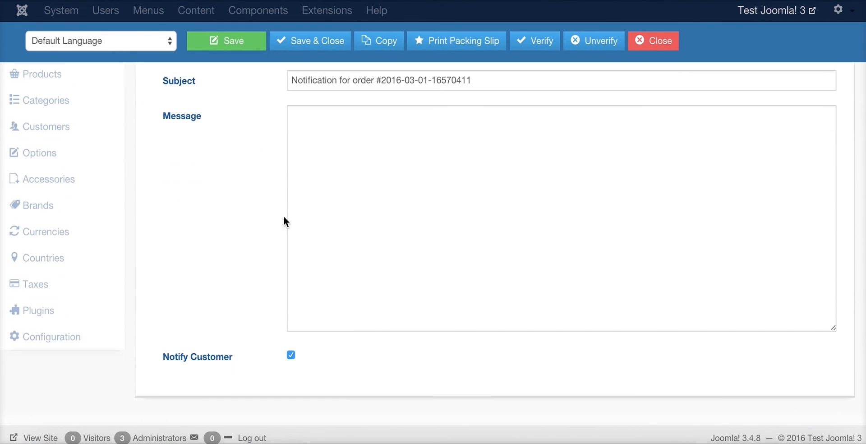
{"action": "scroll", "coordinate": [369, 279], "scroll_direction": "up", "scroll_amount": 3}
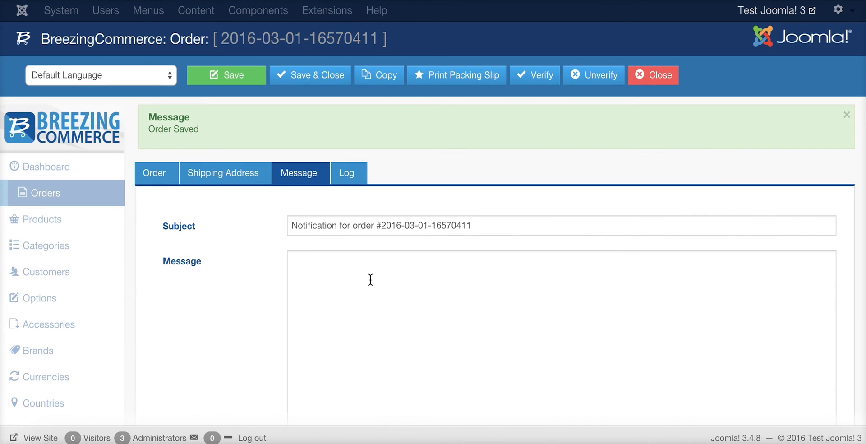
{"action": "left_click", "coordinate": [342, 173]}
{"action": "scroll", "coordinate": [642, 161], "scroll_direction": "down", "scroll_amount": 3}
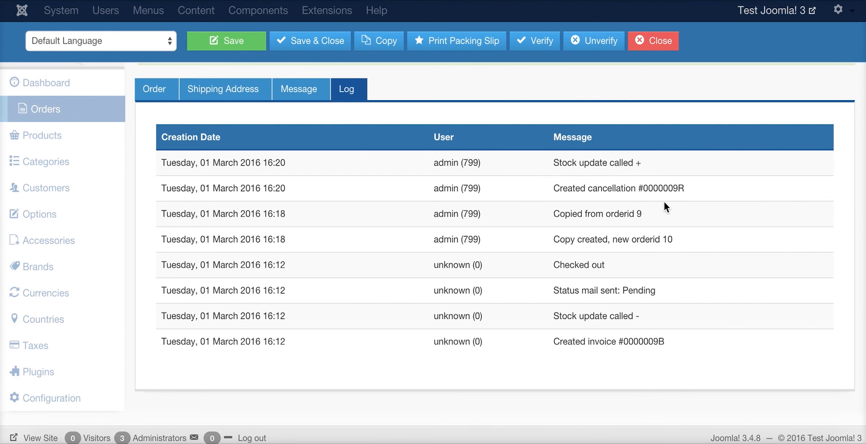
Return to the Order tab, close the order editor and review the Orders list
{"action": "scroll", "coordinate": [615, 194], "scroll_direction": "up", "scroll_amount": 2}
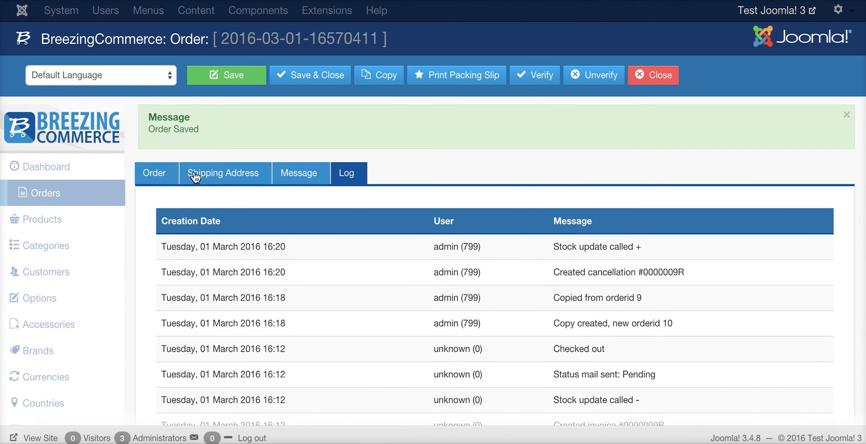
{"action": "left_click", "coordinate": [155, 175]}
{"action": "left_click", "coordinate": [653, 75]}
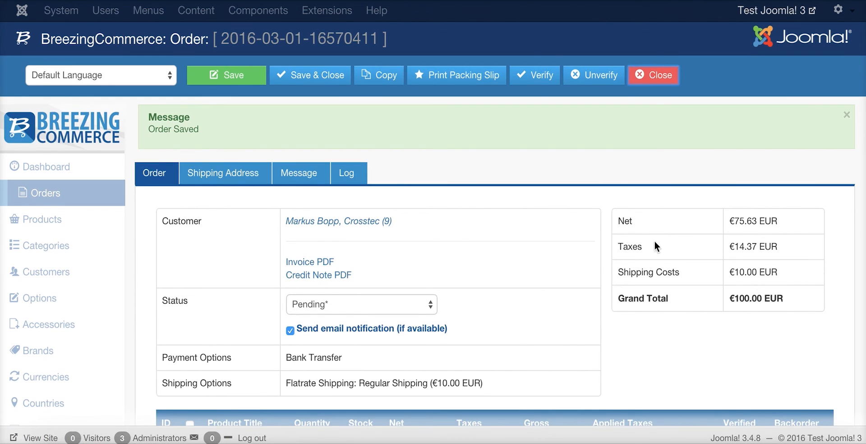
{"action": "scroll", "coordinate": [381, 231], "scroll_direction": "down", "scroll_amount": 2}
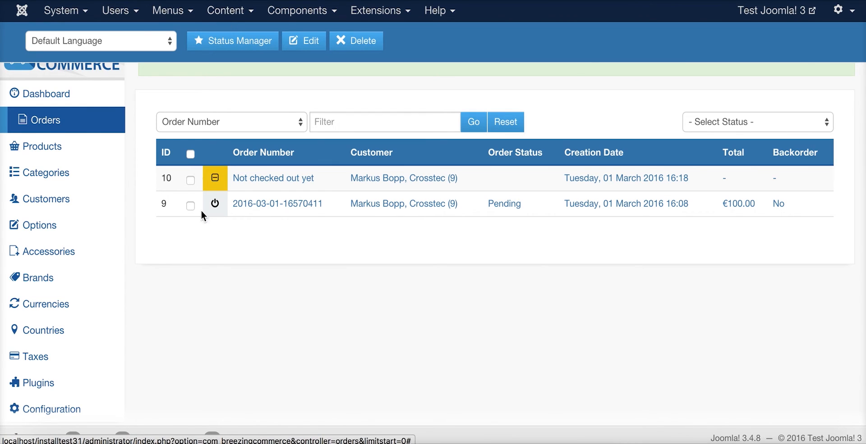
{"action": "scroll", "coordinate": [218, 236], "scroll_direction": "down", "scroll_amount": 1}
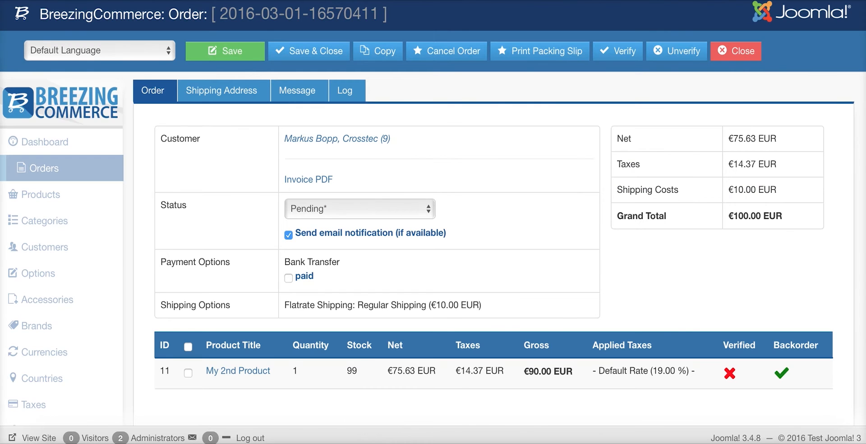
{"action": "left_click", "coordinate": [372, 440]}
View My 2nd Product (€75.63 EUR) in the storefront, then open the backend Options section
{"action": "scroll", "coordinate": [700, 155], "scroll_direction": "down", "scroll_amount": 10}
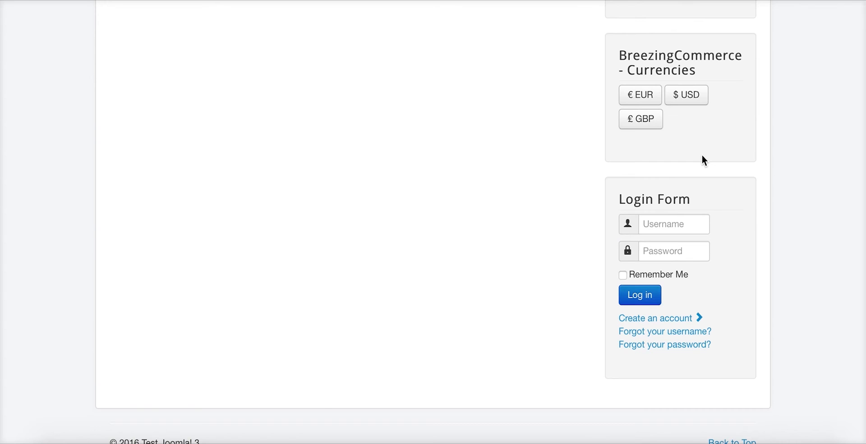
{"action": "scroll", "coordinate": [702, 160], "scroll_direction": "up", "scroll_amount": 4}
{"action": "left_click", "coordinate": [659, 152]}
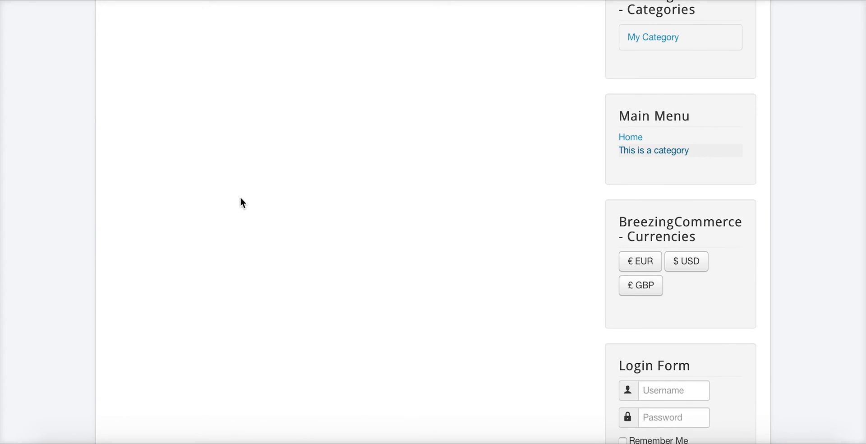
{"action": "scroll", "coordinate": [373, 97], "scroll_direction": "down", "scroll_amount": 2}
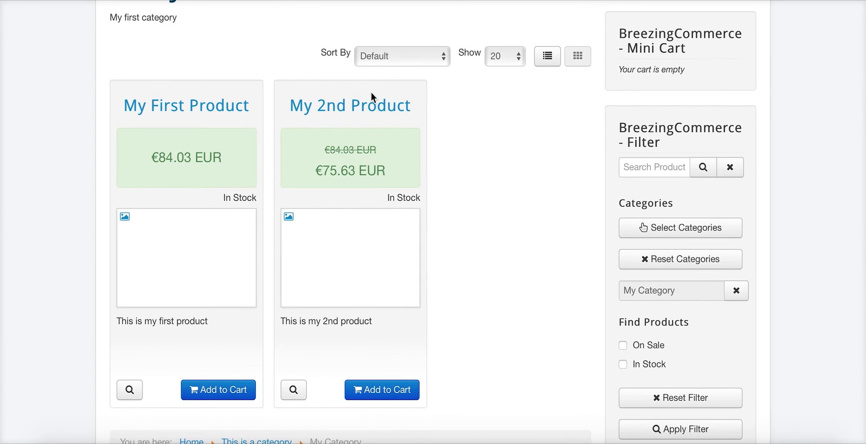
{"action": "left_click", "coordinate": [325, 301]}
{"action": "scroll", "coordinate": [373, 279], "scroll_direction": "down", "scroll_amount": 2}
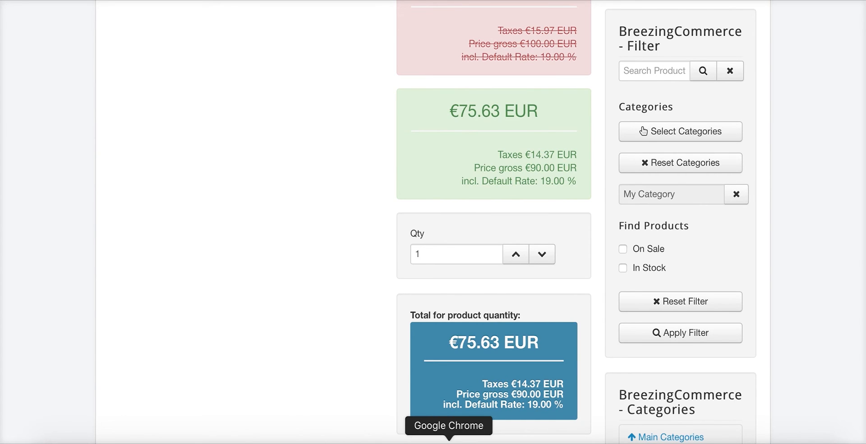
{"action": "left_click", "coordinate": [448, 442]}
{"action": "left_click", "coordinate": [45, 215]}
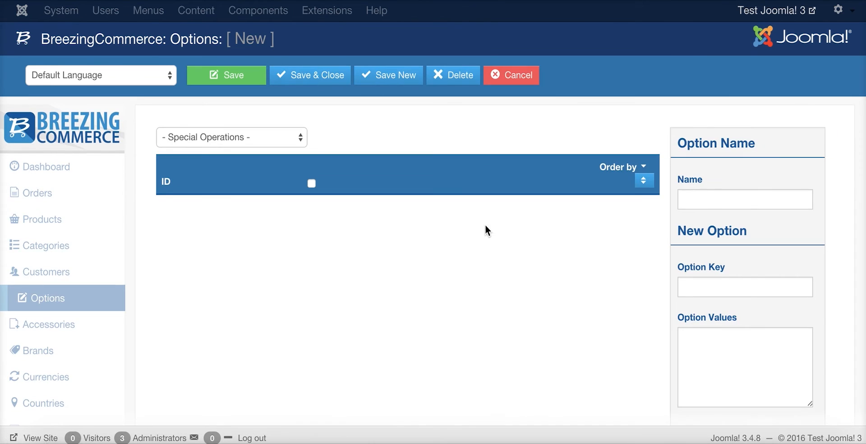
Create and save option set 'Some Options' with key 'A key' and numbered values
{"action": "left_click", "coordinate": [679, 196]}
{"action": "type", "text": "Some Options"}
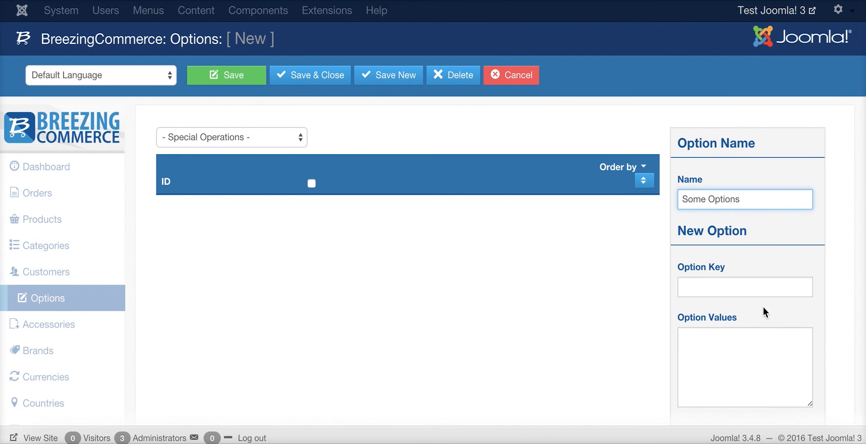
{"action": "left_click", "coordinate": [775, 286]}
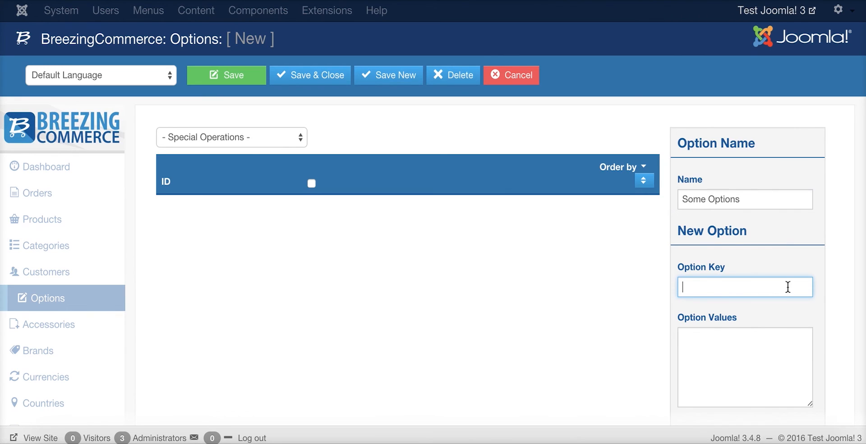
{"action": "type", "text": "A key"}
{"action": "key", "text": "Tab"}
{"action": "type", "text": "value"}
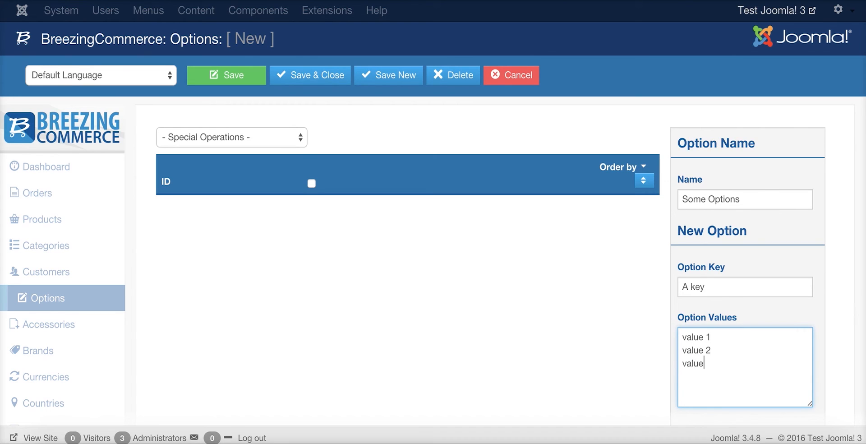
{"action": "left_click", "coordinate": [210, 85]}
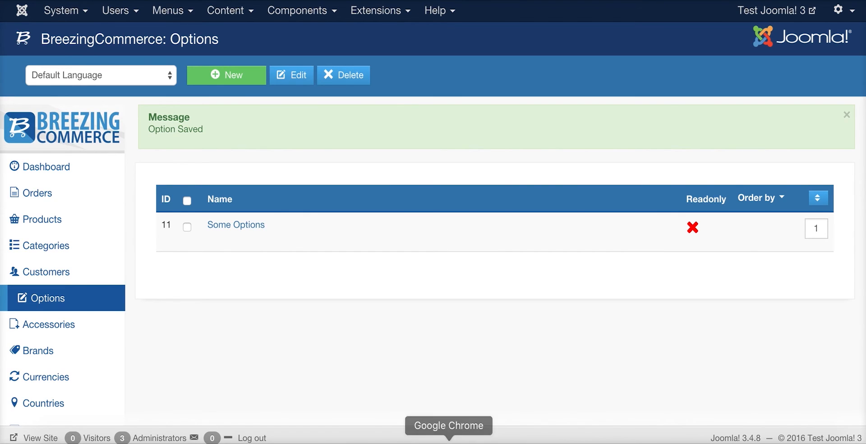
{"action": "left_click", "coordinate": [372, 441]}
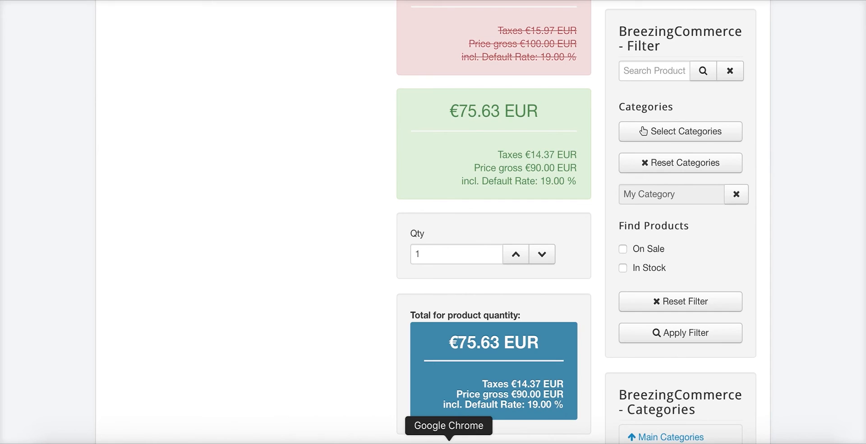
{"action": "left_click", "coordinate": [449, 441]}
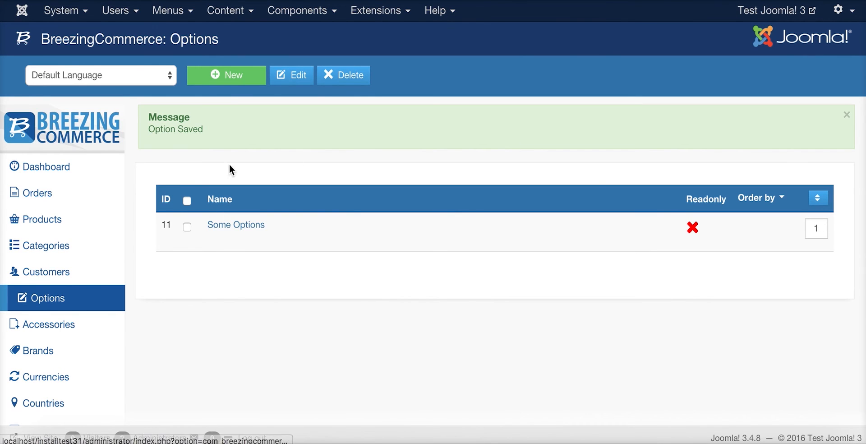
Start a new option set named 'Some Options 2'
{"action": "left_click", "coordinate": [233, 75]}
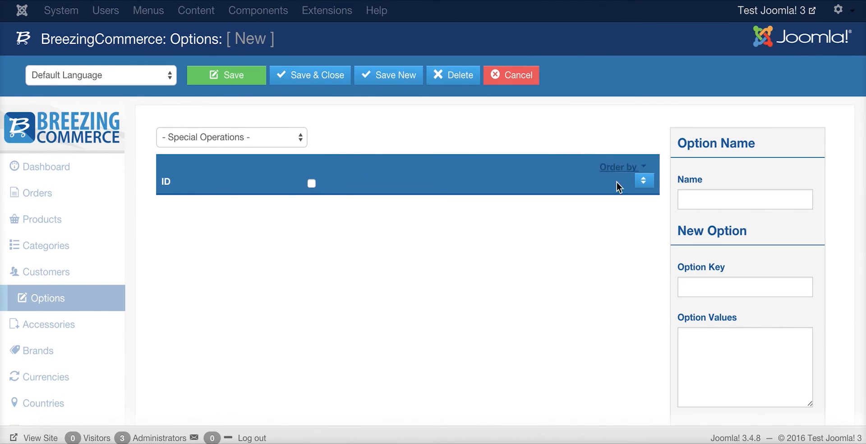
{"action": "type", "text": "Some "}
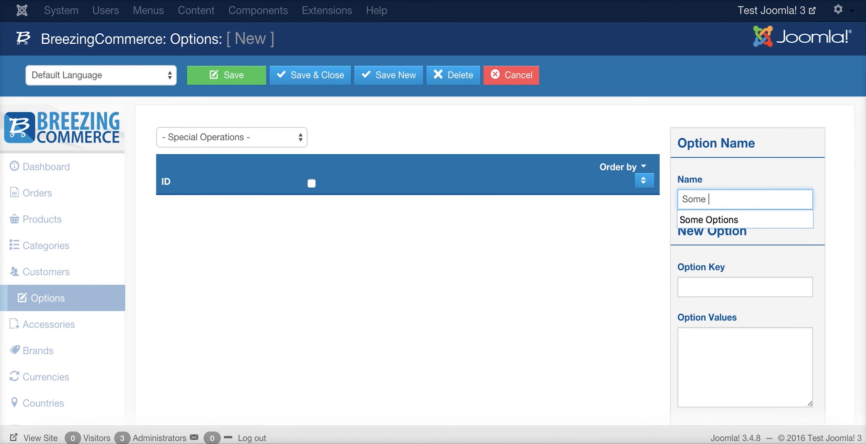
{"action": "type", "text": "O"}
{"action": "key", "text": "Down"}
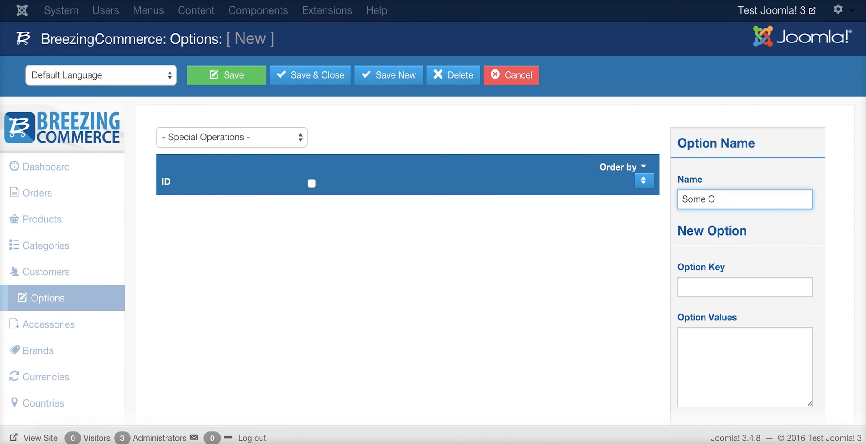
{"action": "type", "text": "p"}
{"action": "key", "text": "Down"}
{"action": "key", "text": "Return"}
{"action": "type", "text": "2"}
{"action": "left_click", "coordinate": [711, 284]}
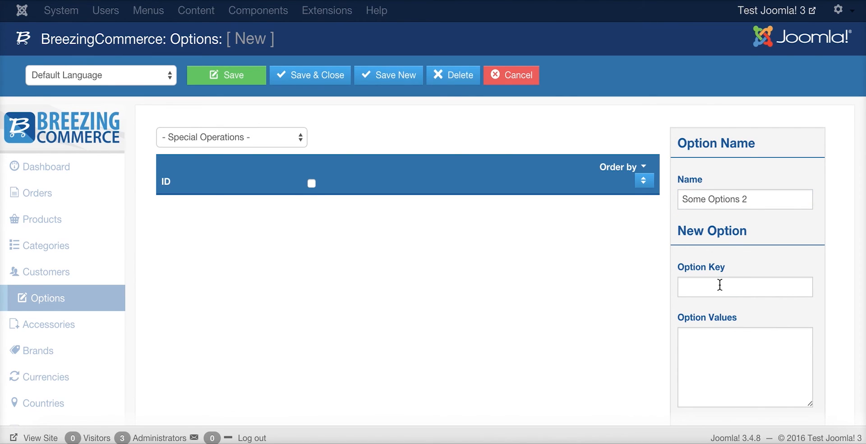
Give it key 'Key 2' and values Value 2 1 to Value 2 3, then save
{"action": "left_click", "coordinate": [720, 285]}
{"action": "type", "text": "Key 2"}
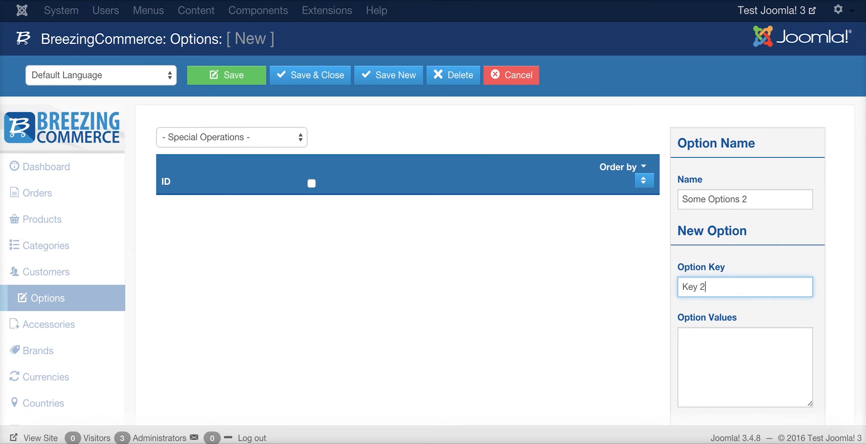
{"action": "key", "text": "Tab"}
{"action": "type", "text": "Valuw"}
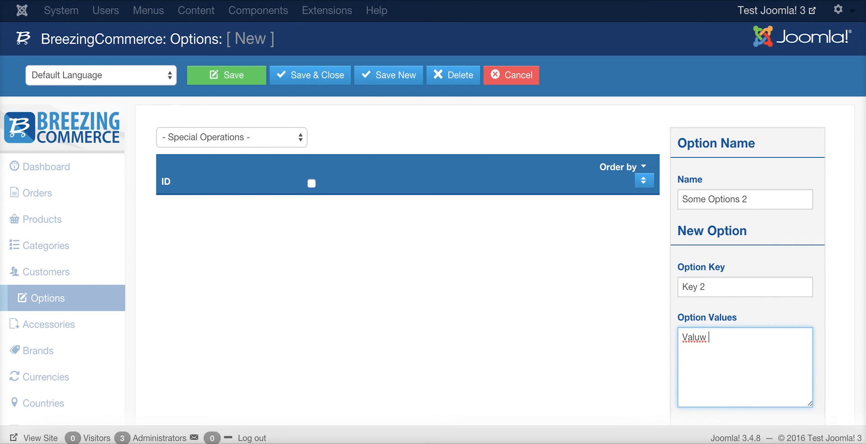
{"action": "key", "text": "BackSpace"}
{"action": "key", "text": "BackSpace"}
{"action": "type", "text": "e 2 1 "}
{"action": "type", "text": "Value 2 2 "}
{"action": "type", "text": "Val"}
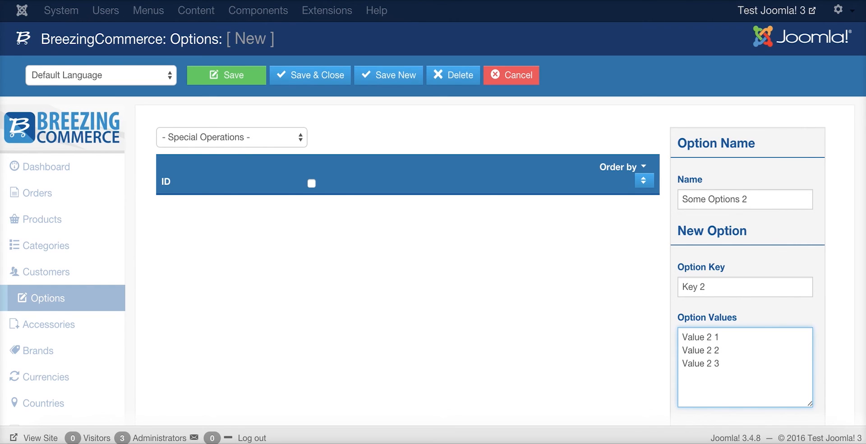
{"action": "left_click", "coordinate": [228, 68]}
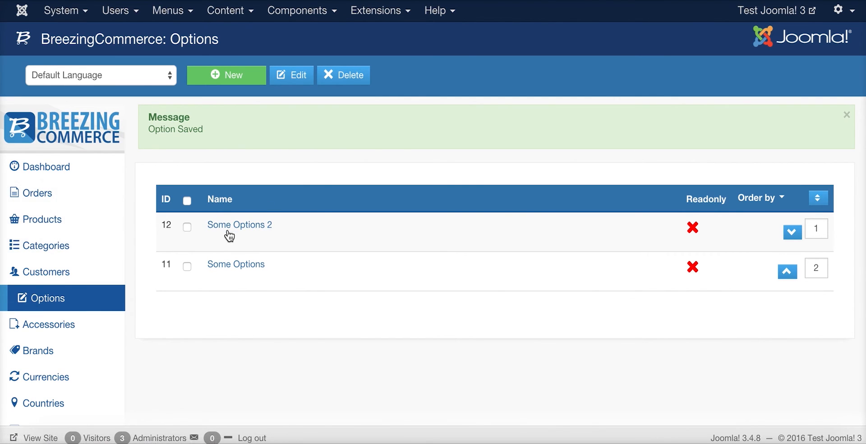
Assign the option set 'Some Options 2' to My 2nd Product and save it
{"action": "left_click", "coordinate": [58, 208]}
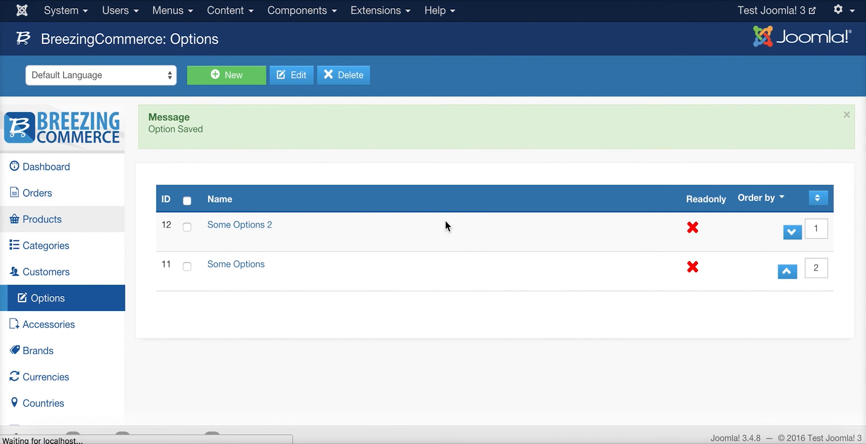
{"action": "left_click", "coordinate": [350, 230]}
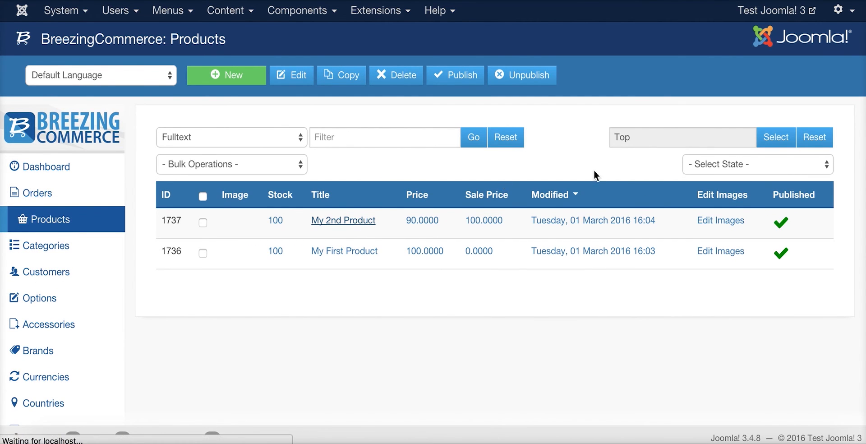
{"action": "left_click", "coordinate": [411, 118]}
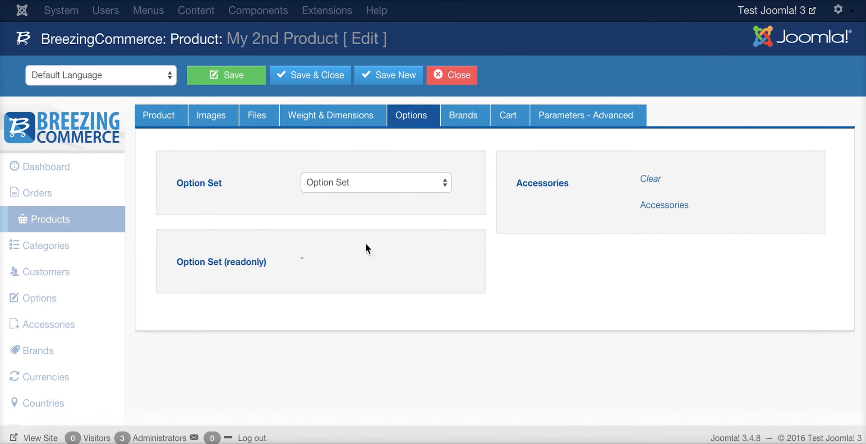
{"action": "left_click", "coordinate": [396, 183]}
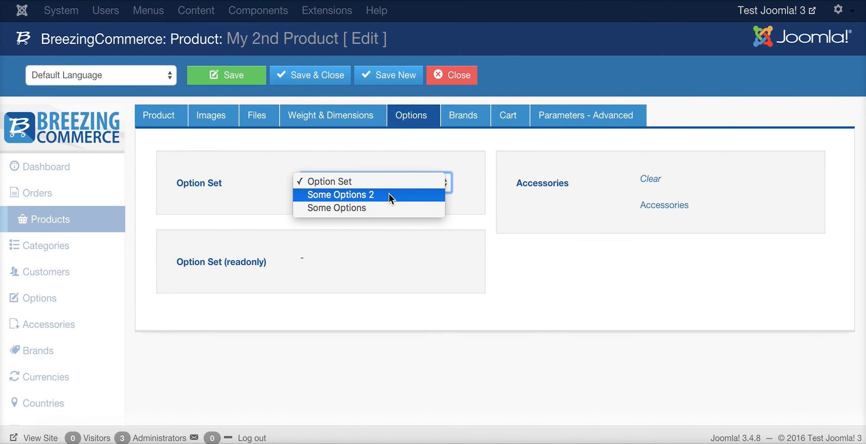
{"action": "left_click", "coordinate": [389, 194]}
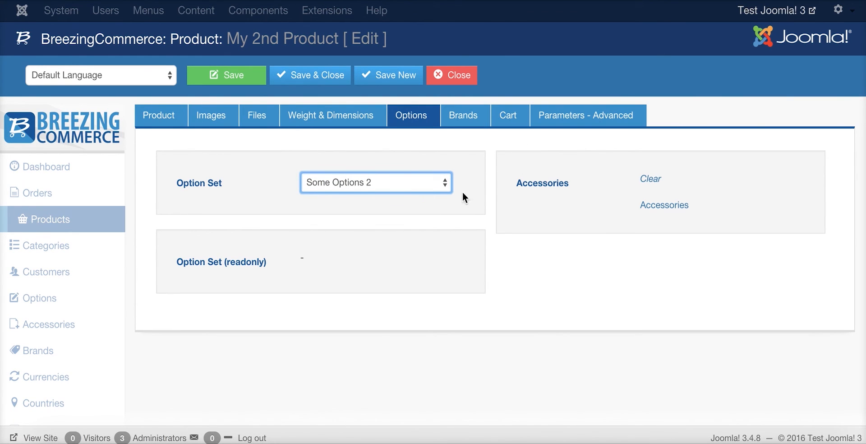
{"action": "left_click", "coordinate": [258, 80]}
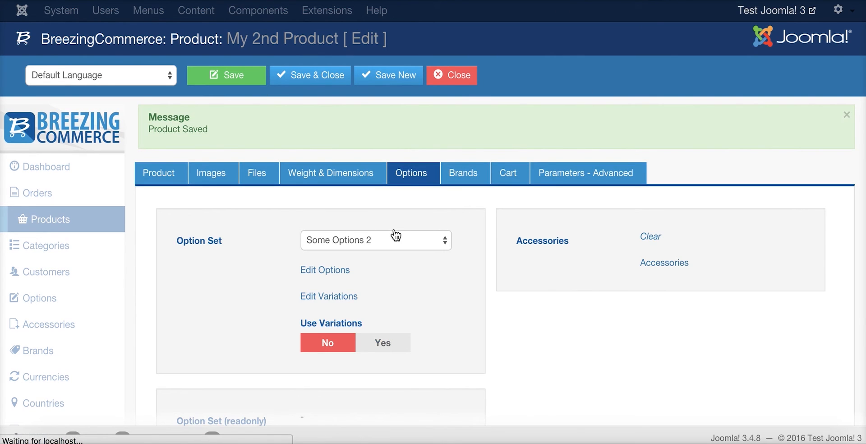
{"action": "scroll", "coordinate": [309, 271], "scroll_direction": "down", "scroll_amount": 2}
Make the Key 2 option required and published
{"action": "left_click", "coordinate": [383, 230]}
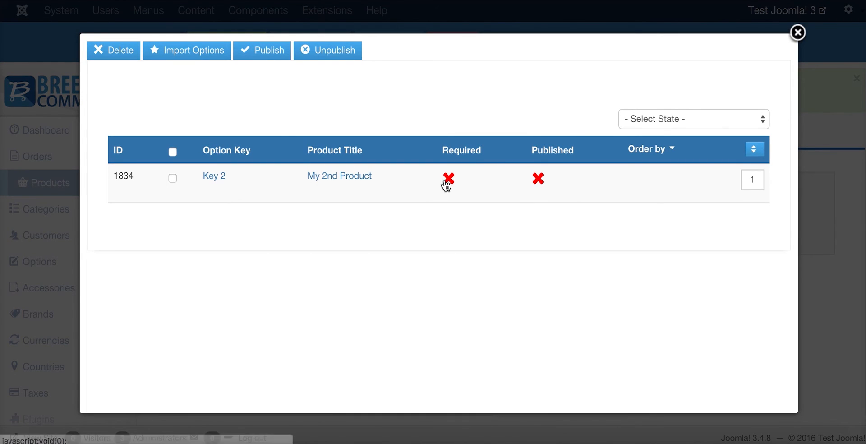
{"action": "left_click", "coordinate": [445, 179]}
{"action": "left_click", "coordinate": [540, 235]}
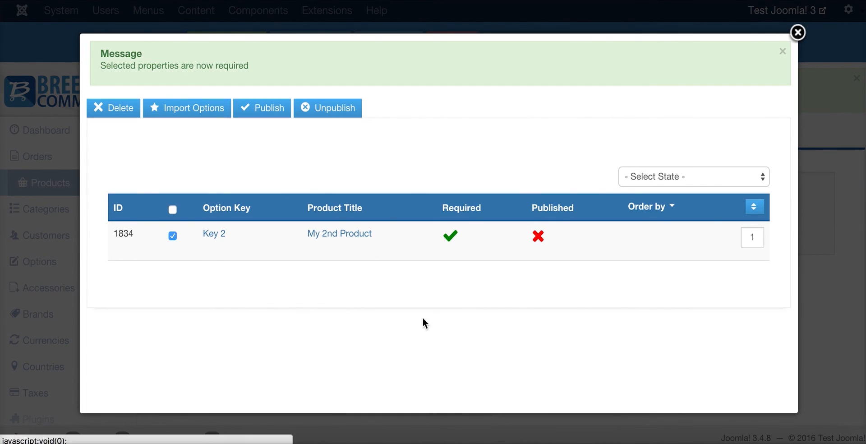
Publish all three Key 2 values: Value 2 1, Value 2 2 and Value 2 3
{"action": "left_click", "coordinate": [221, 239]}
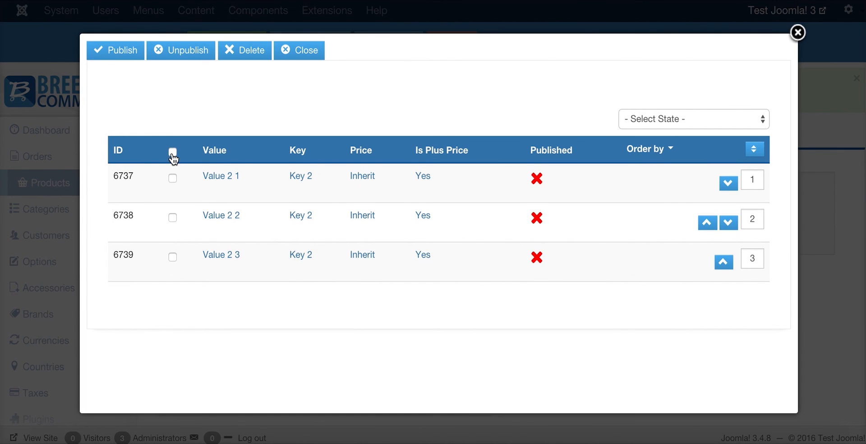
{"action": "left_click", "coordinate": [173, 154]}
{"action": "left_click", "coordinate": [118, 51]}
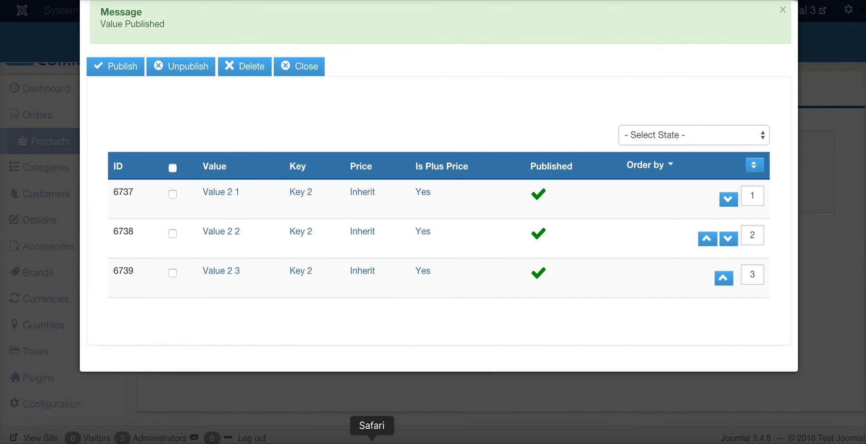
{"action": "left_click", "coordinate": [372, 442]}
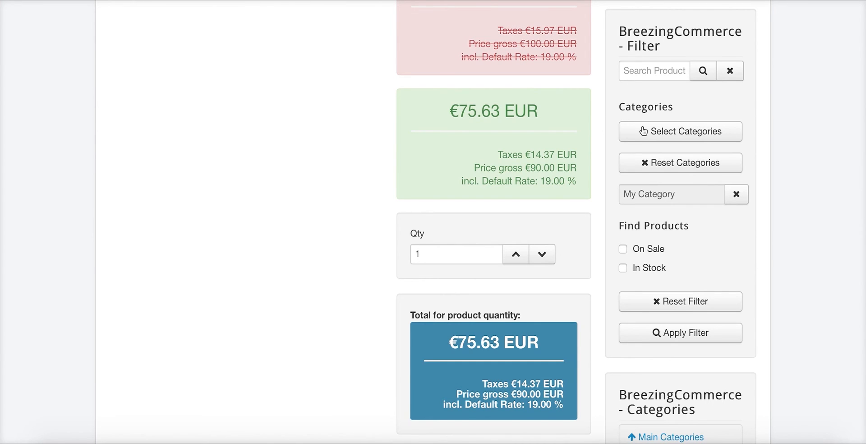
Reload the product page and check that the Key 2 dropdown lists Value 2 1, 2 2 and 2 3
{"action": "key", "text": "super+r"}
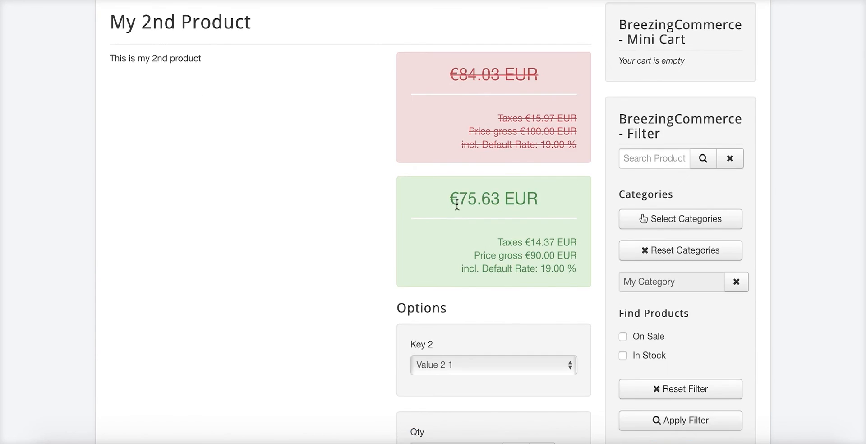
{"action": "scroll", "coordinate": [457, 204], "scroll_direction": "down", "scroll_amount": 3}
{"action": "left_click", "coordinate": [443, 224]}
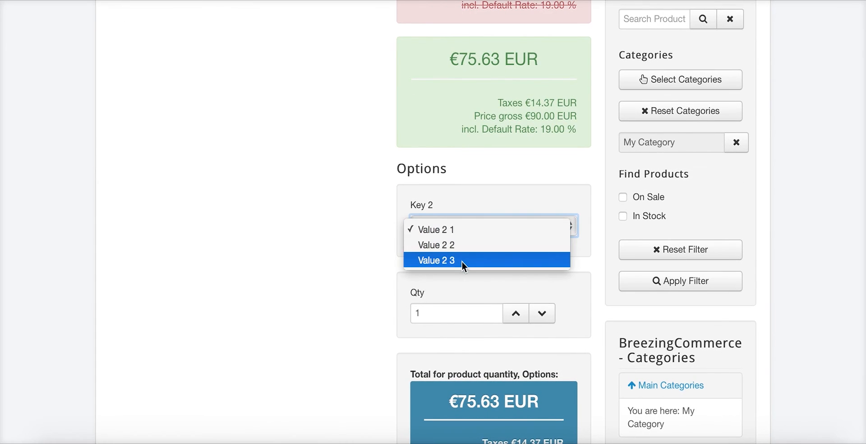
{"action": "left_click", "coordinate": [458, 290]}
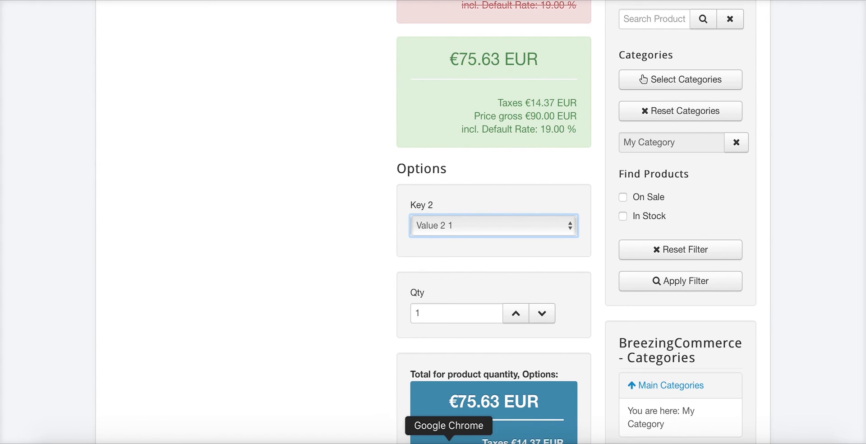
{"action": "left_click", "coordinate": [449, 438]}
{"action": "left_click", "coordinate": [297, 68]}
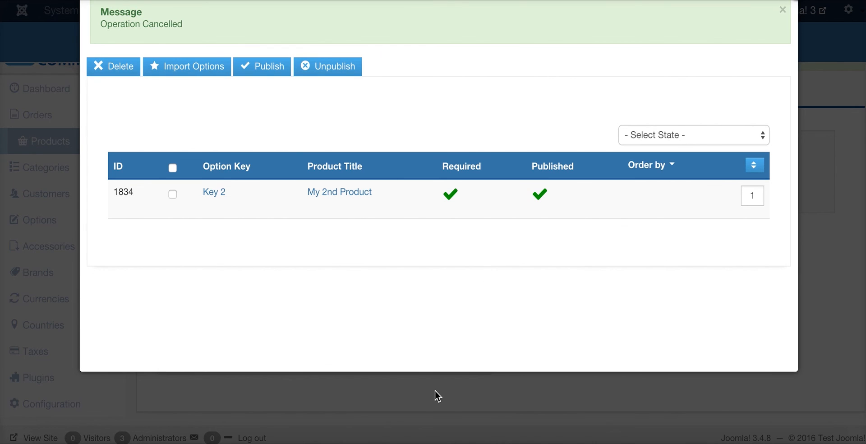
Close the options window and set Use Variations to Yes for My 2nd Product
{"action": "left_click", "coordinate": [813, 232]}
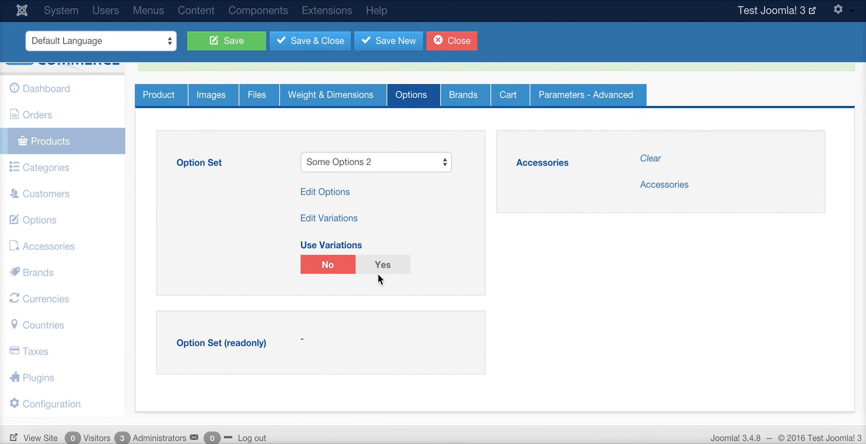
{"action": "left_click", "coordinate": [390, 267]}
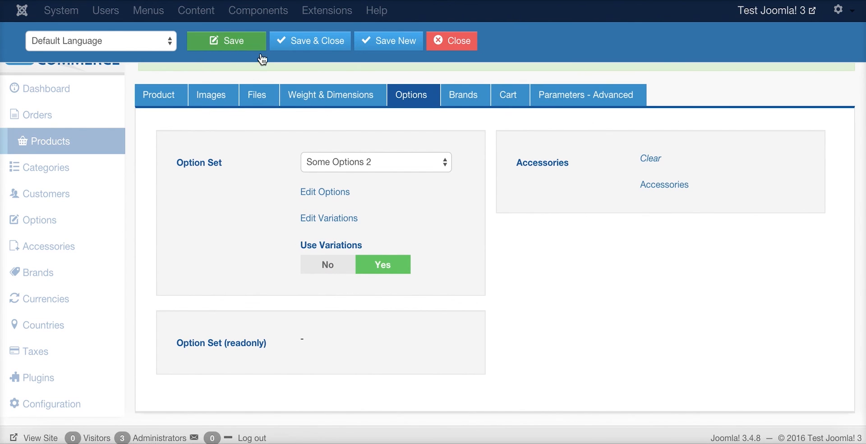
{"action": "left_click", "coordinate": [342, 218]}
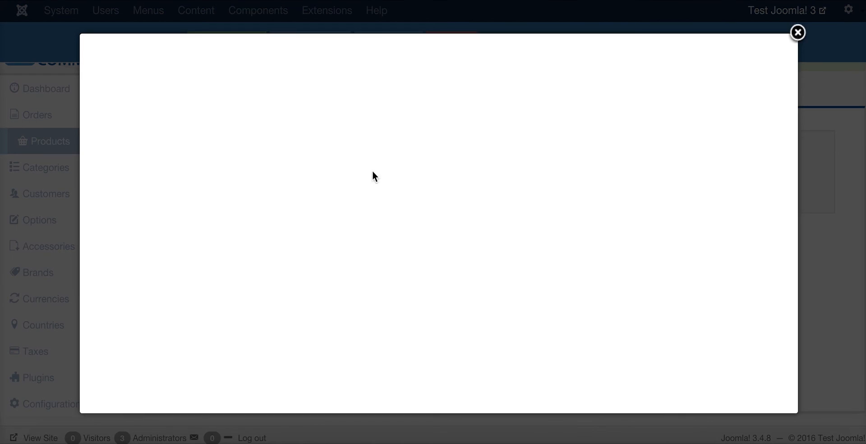
Fill in a new variation named 'Variations' with price 50 and Key 2 set to Value 2 1
{"action": "left_click", "coordinate": [122, 49]}
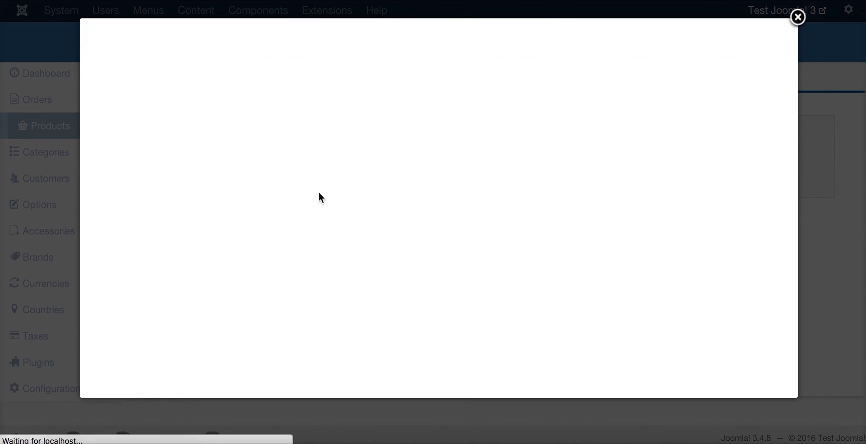
{"action": "left_click", "coordinate": [286, 95]}
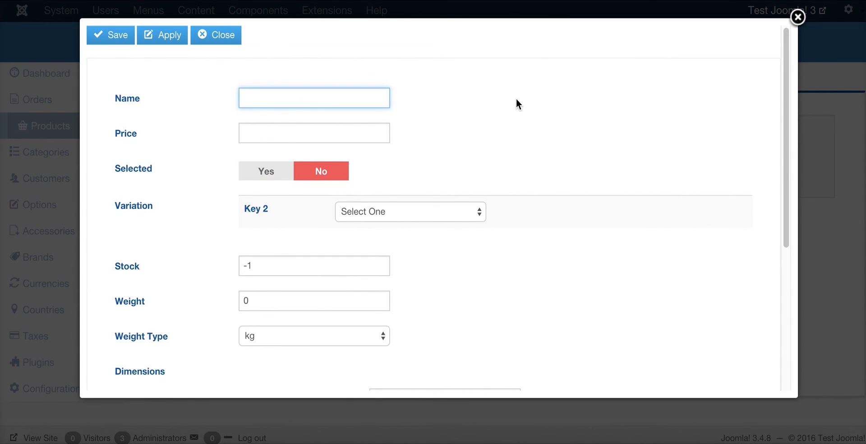
{"action": "type", "text": "Variations"}
{"action": "left_click", "coordinate": [303, 126]}
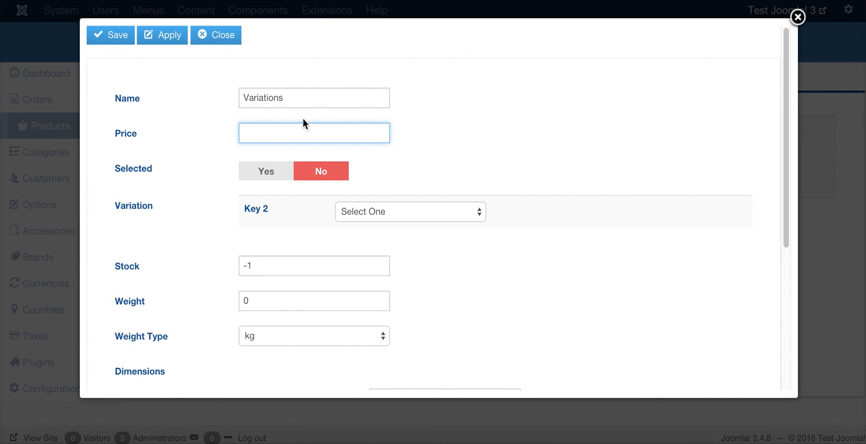
{"action": "type", "text": "50"}
{"action": "left_click", "coordinate": [419, 213]}
{"action": "left_click", "coordinate": [410, 223]}
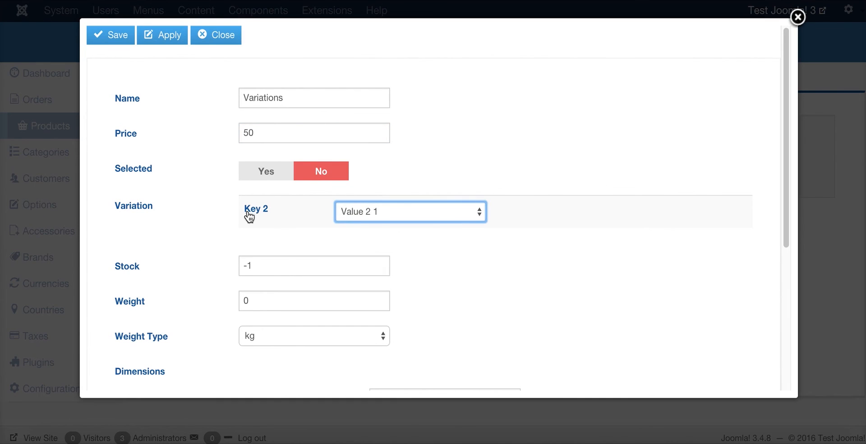
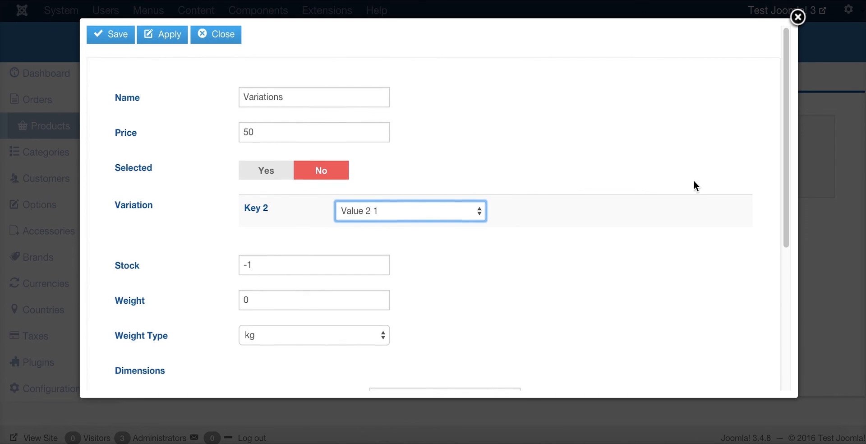
Discard the variation and close My 2nd Product's editor without saving
{"action": "scroll", "coordinate": [347, 229], "scroll_direction": "down", "scroll_amount": 2}
{"action": "scroll", "coordinate": [319, 235], "scroll_direction": "up", "scroll_amount": 2}
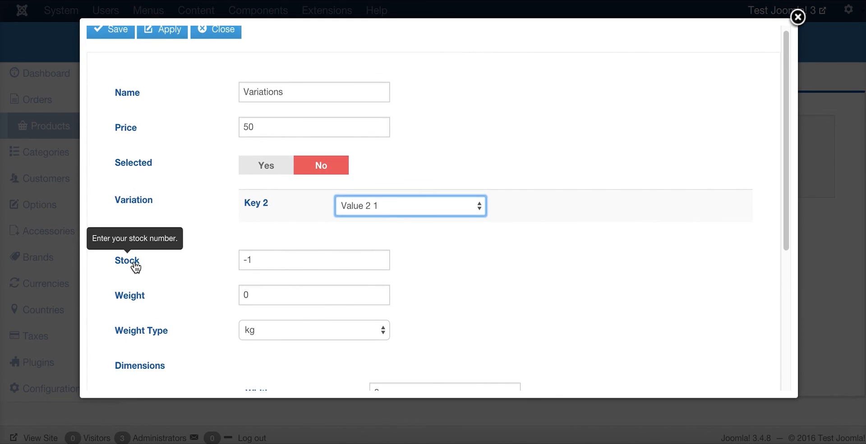
{"action": "scroll", "coordinate": [131, 298], "scroll_direction": "down", "scroll_amount": 5}
{"action": "scroll", "coordinate": [274, 259], "scroll_direction": "down", "scroll_amount": 2}
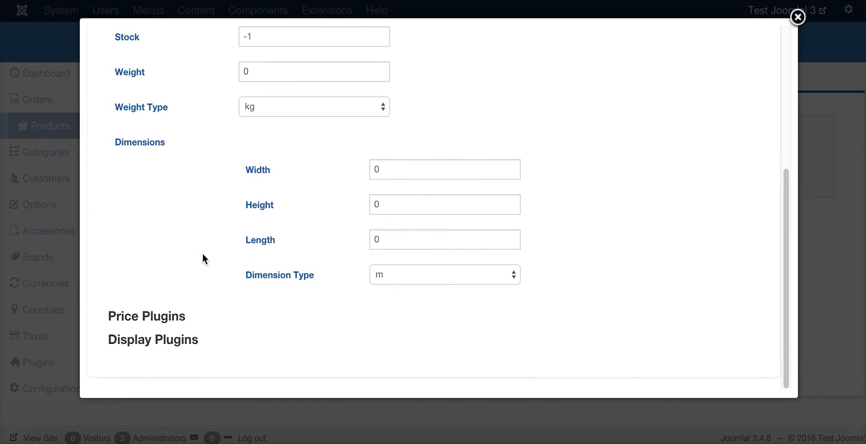
{"action": "scroll", "coordinate": [169, 363], "scroll_direction": "up", "scroll_amount": 7}
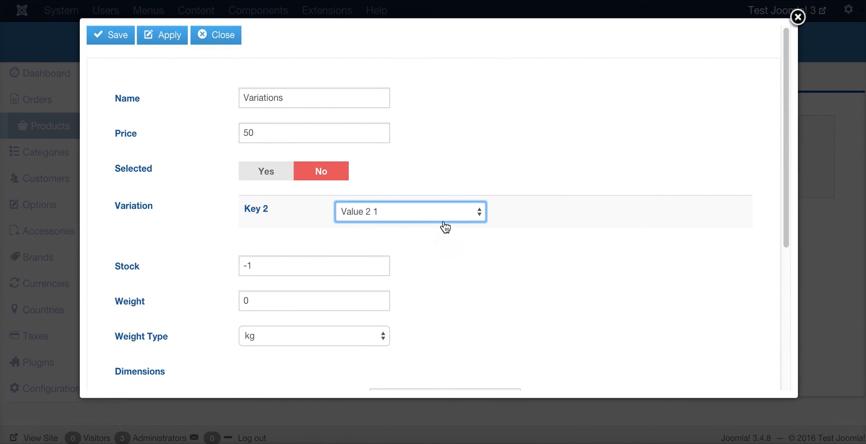
{"action": "left_click", "coordinate": [815, 143]}
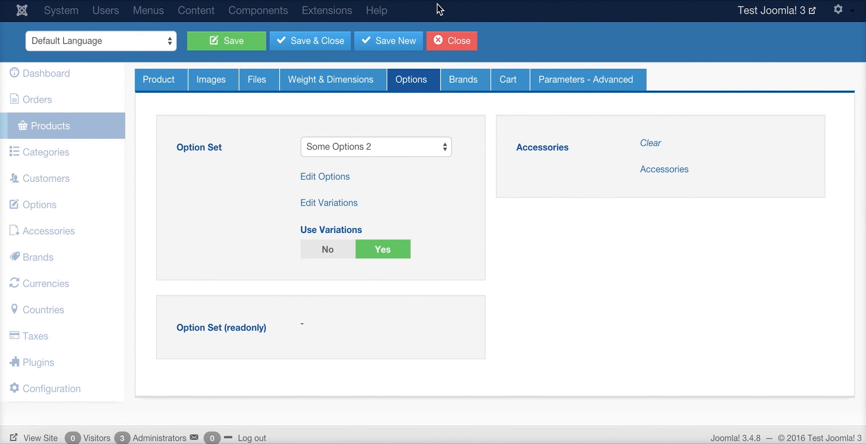
{"action": "left_click", "coordinate": [440, 42]}
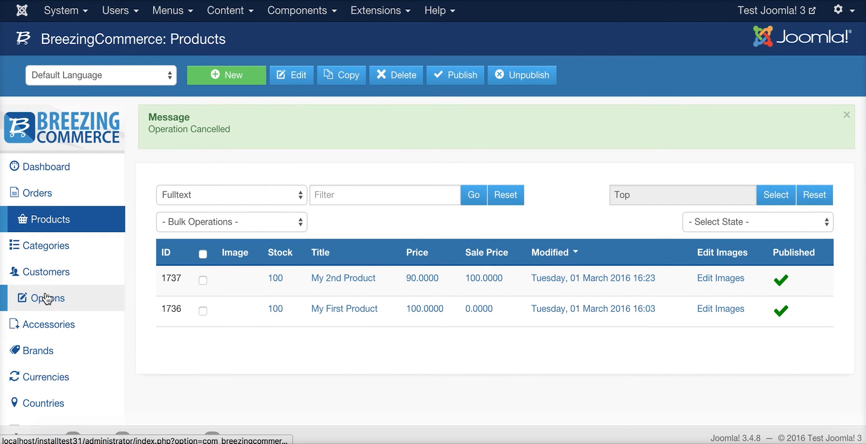
Start a new accessory named 'My Accesory'
{"action": "left_click", "coordinate": [45, 324]}
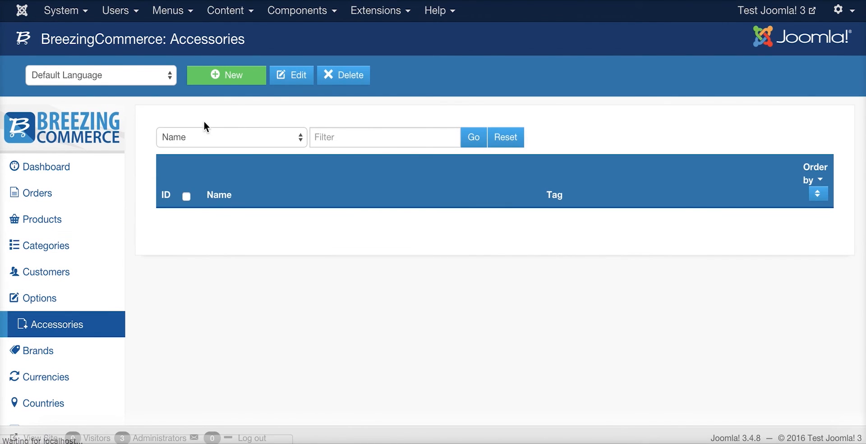
{"action": "left_click", "coordinate": [224, 81]}
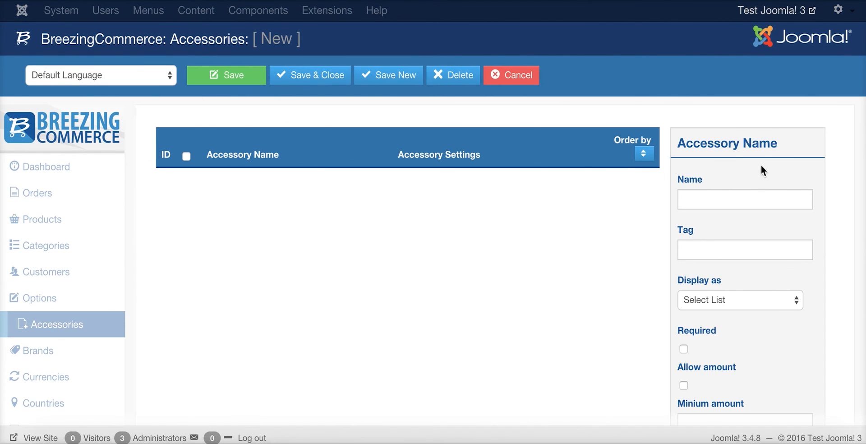
{"action": "scroll", "coordinate": [762, 171], "scroll_direction": "down", "scroll_amount": 3}
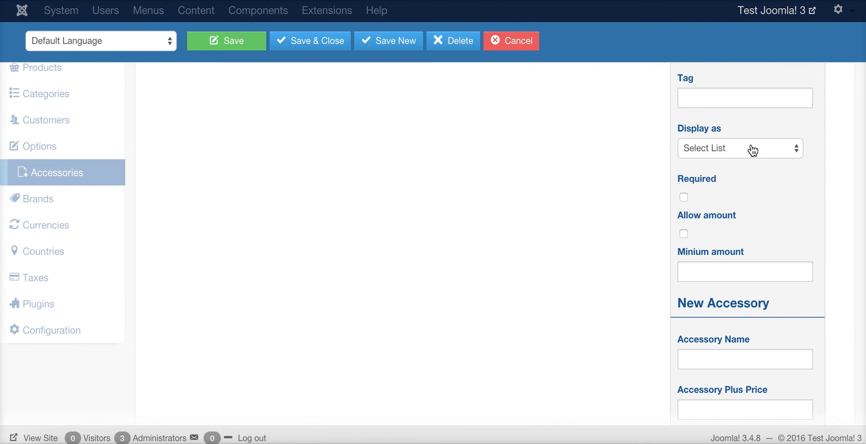
{"action": "scroll", "coordinate": [719, 190], "scroll_direction": "up", "scroll_amount": 2}
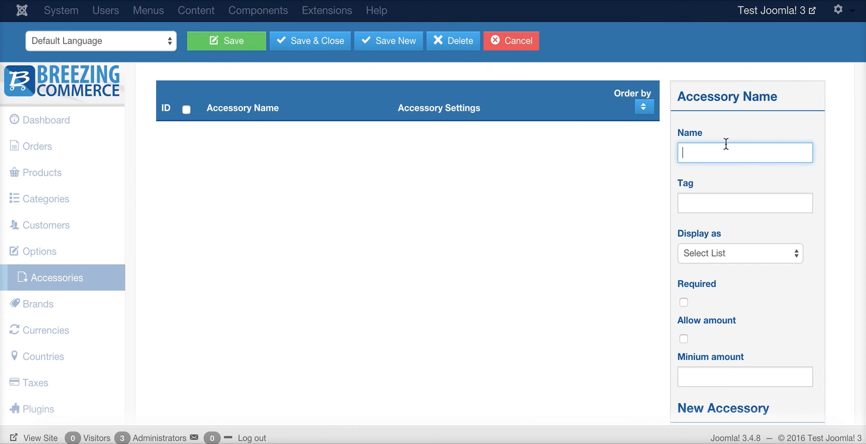
{"action": "type", "text": "My Accesory"}
Set the accessory's display style to Radio
{"action": "left_click", "coordinate": [766, 255]}
{"action": "left_click", "coordinate": [728, 258]}
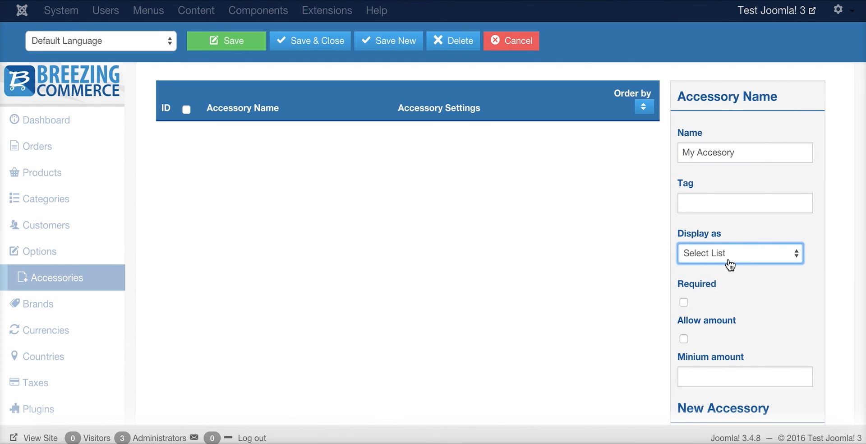
{"action": "left_click", "coordinate": [729, 261]}
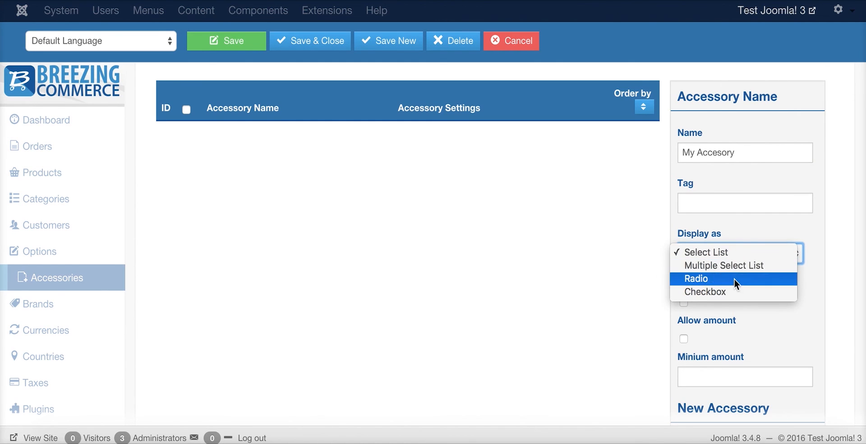
{"action": "left_click", "coordinate": [735, 292]}
{"action": "left_click", "coordinate": [741, 263]}
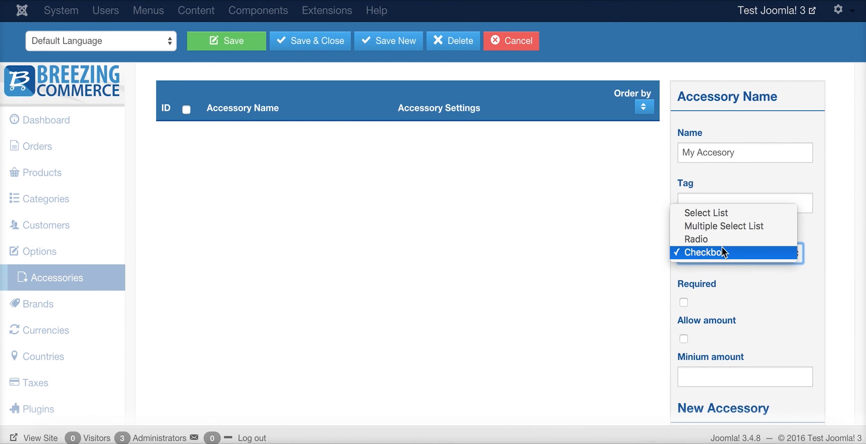
{"action": "left_click", "coordinate": [722, 252]}
{"action": "left_click", "coordinate": [721, 251]}
{"action": "left_click", "coordinate": [719, 237]}
Make the accessory required, allow amounts, and set the minimum amount to 1
{"action": "scroll", "coordinate": [681, 280], "scroll_direction": "down", "scroll_amount": 2}
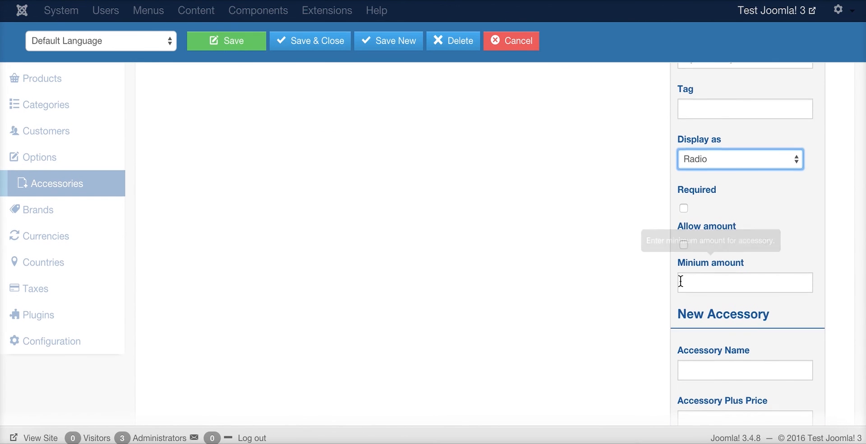
{"action": "left_click", "coordinate": [684, 208]}
{"action": "scroll", "coordinate": [684, 207], "scroll_direction": "down", "scroll_amount": 1}
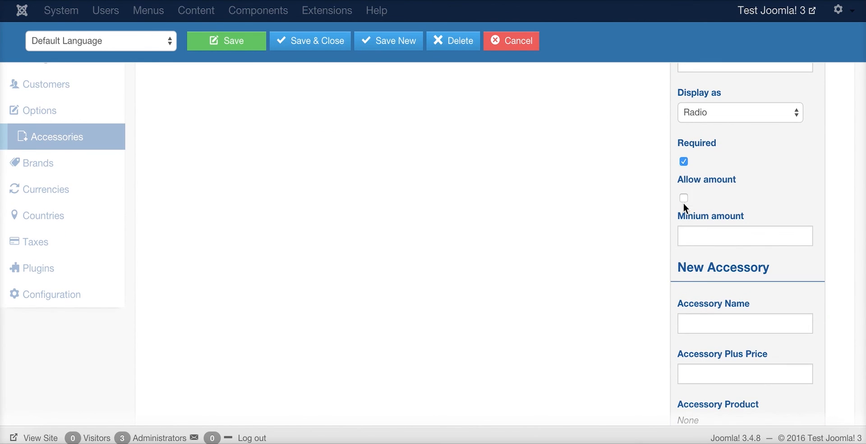
{"action": "left_click", "coordinate": [684, 198]}
{"action": "left_click", "coordinate": [700, 234]}
{"action": "type", "text": "1"}
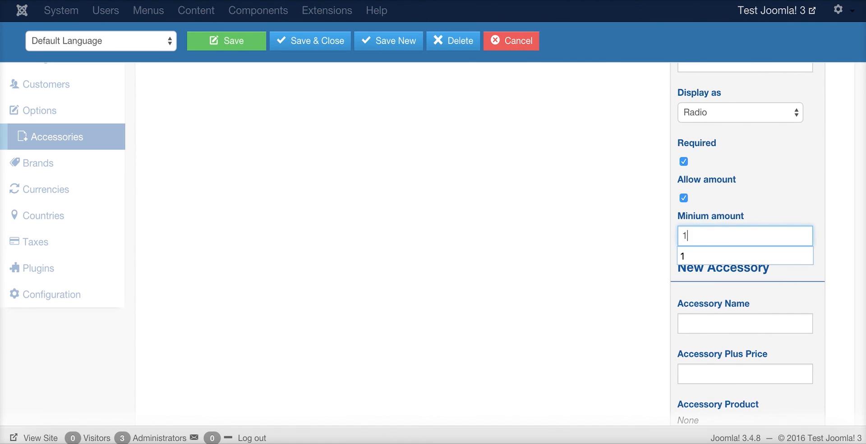
{"action": "left_click", "coordinate": [636, 246]}
Name the accessory item 'Extre Super Duper Something'
{"action": "scroll", "coordinate": [722, 271], "scroll_direction": "down", "scroll_amount": 1}
{"action": "left_click", "coordinate": [731, 265]}
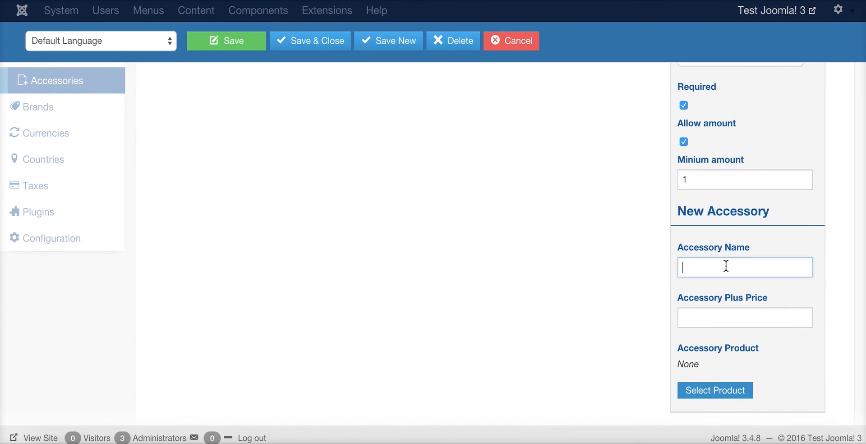
{"action": "type", "text": "Ext"}
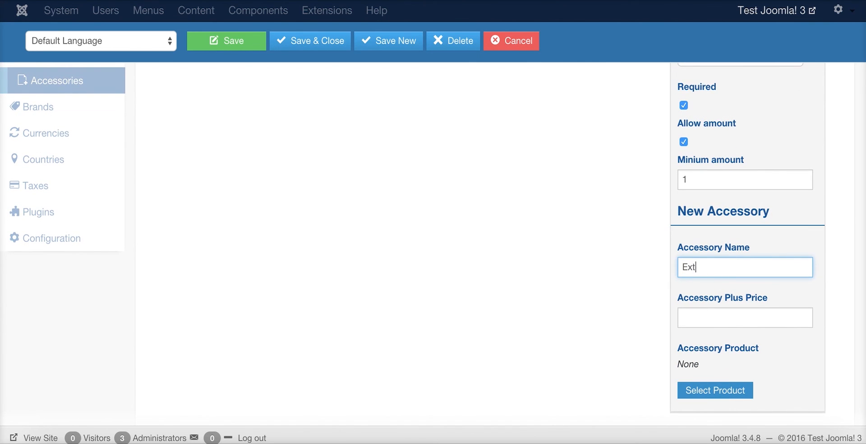
{"action": "type", "text": "re "}
{"action": "type", "text": "Super "}
{"action": "type", "text": "Duper Secre"}
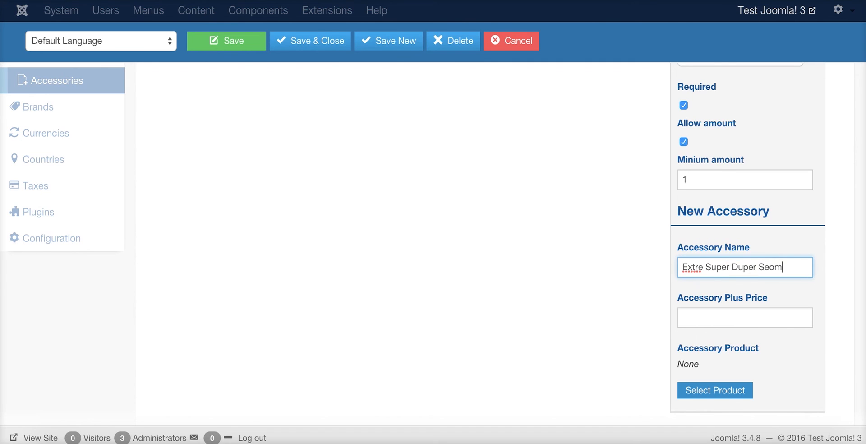
{"action": "key", "text": "BackSpace"}
{"action": "key", "text": "BackSpace"}
{"action": "key", "text": "BackSpace"}
{"action": "key", "text": "BackSpace"}
{"action": "type", "text": "omething"}
{"action": "key", "text": "Tab"}
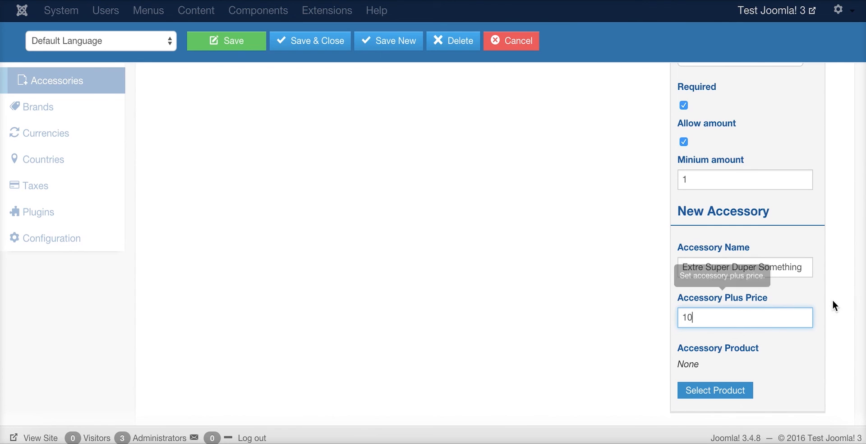
Check the item's plus price of 10 and save My Accesory
{"action": "scroll", "coordinate": [731, 343], "scroll_direction": "down", "scroll_amount": 1}
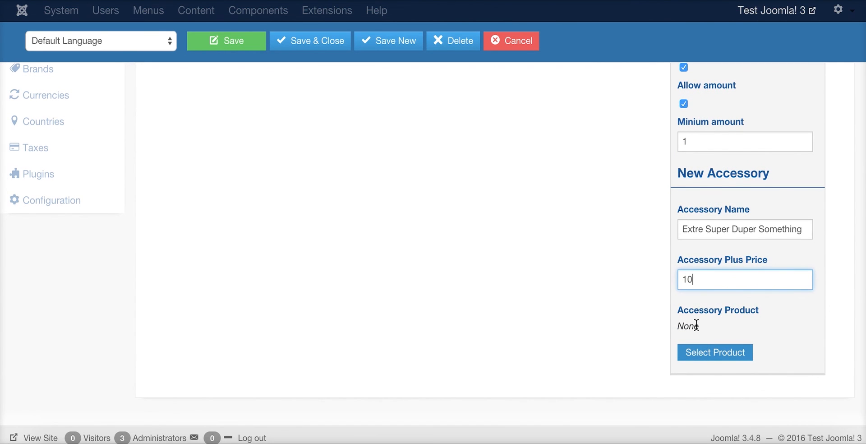
{"action": "left_click", "coordinate": [697, 357]}
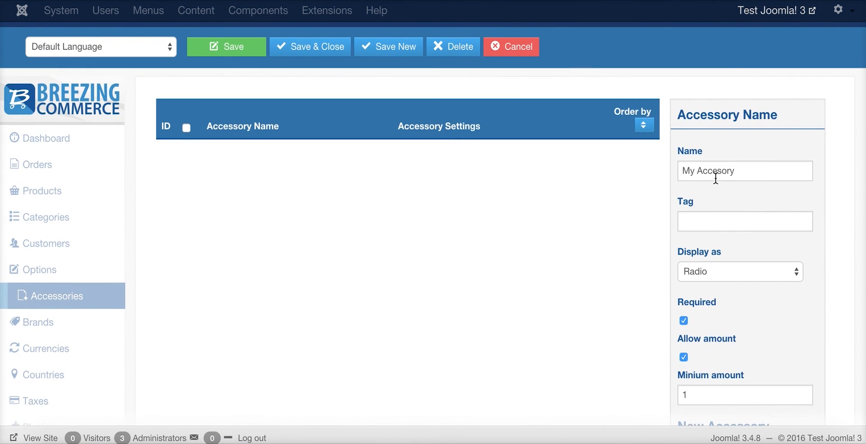
{"action": "scroll", "coordinate": [742, 215], "scroll_direction": "down", "scroll_amount": 6}
{"action": "scroll", "coordinate": [734, 348], "scroll_direction": "up", "scroll_amount": 1}
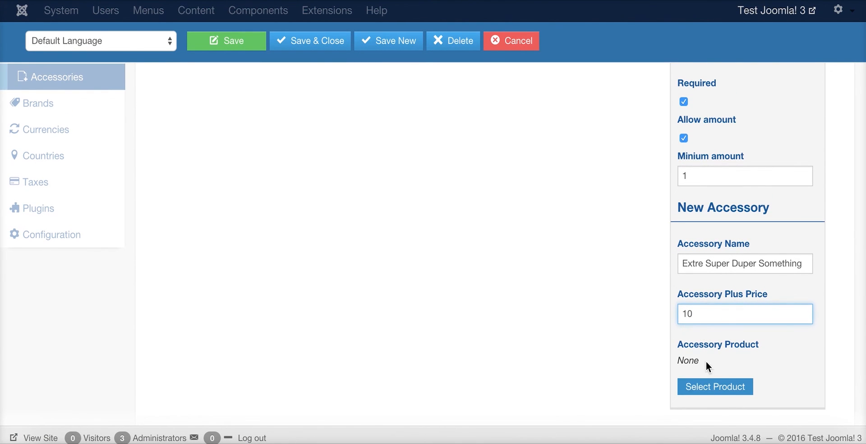
{"action": "scroll", "coordinate": [719, 340], "scroll_direction": "up", "scroll_amount": 1}
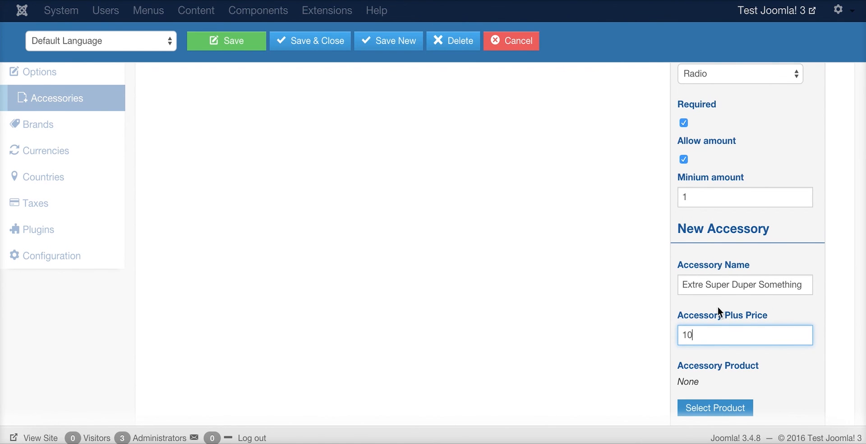
{"action": "scroll", "coordinate": [682, 275], "scroll_direction": "up", "scroll_amount": 5}
{"action": "scroll", "coordinate": [684, 280], "scroll_direction": "down", "scroll_amount": 6}
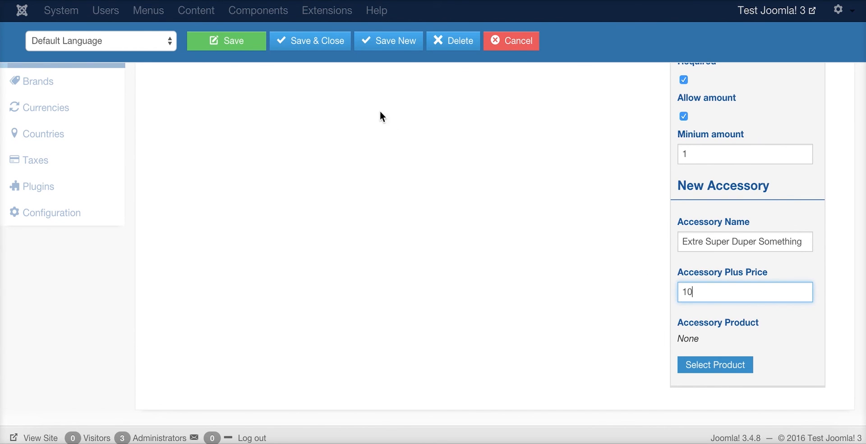
{"action": "scroll", "coordinate": [271, 95], "scroll_direction": "up", "scroll_amount": 3}
{"action": "left_click", "coordinate": [223, 50]}
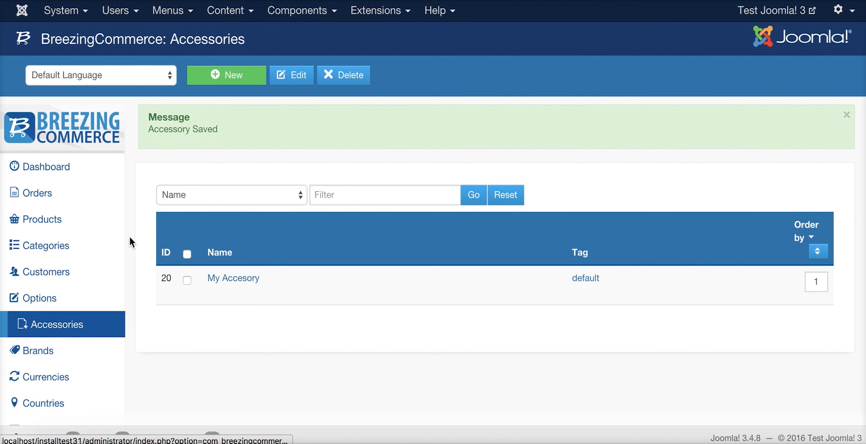
Attach My Accesory to My 2nd Product, save, and open the storefront
{"action": "left_click", "coordinate": [47, 219]}
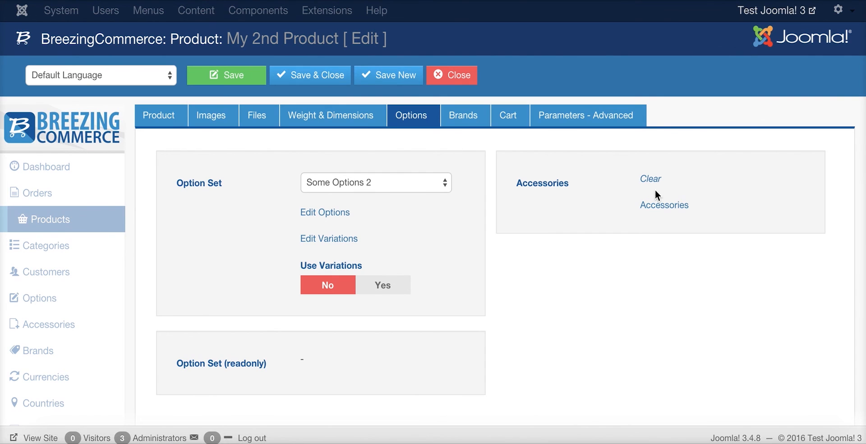
{"action": "left_click", "coordinate": [665, 206]}
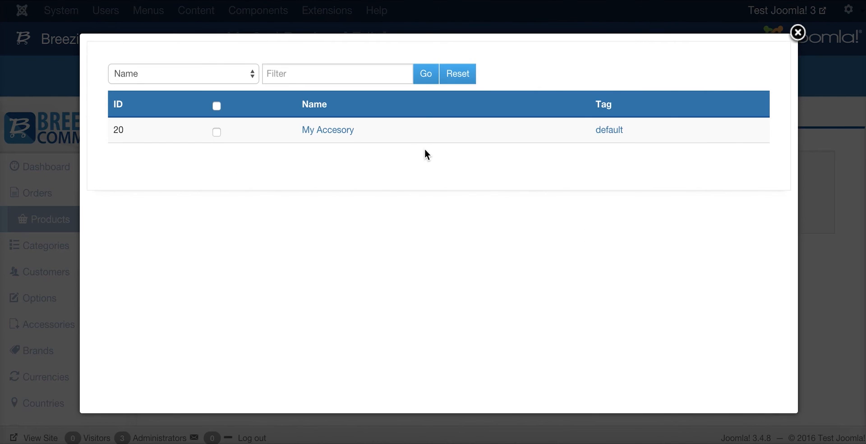
{"action": "left_click", "coordinate": [333, 131]}
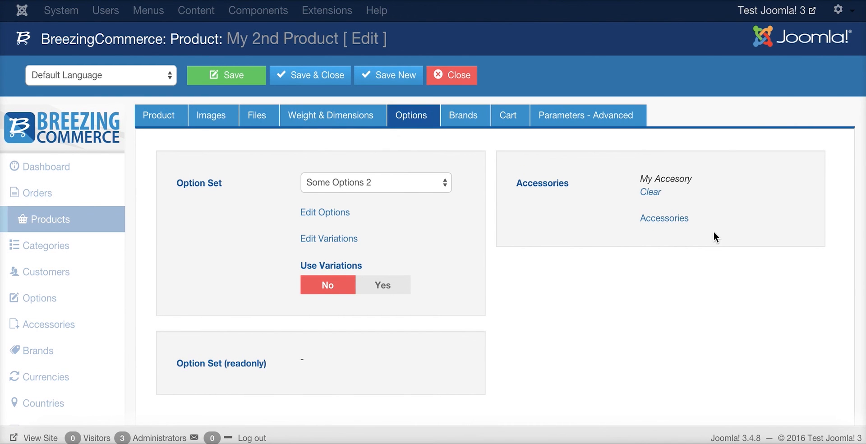
{"action": "left_click", "coordinate": [232, 80]}
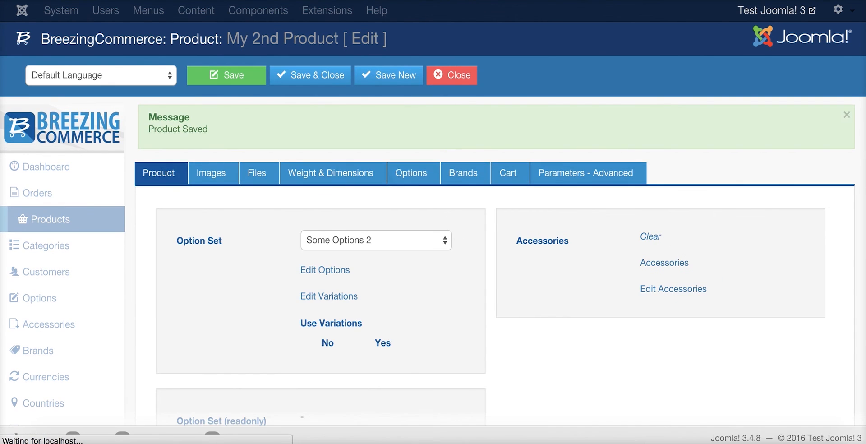
{"action": "left_click", "coordinate": [369, 438]}
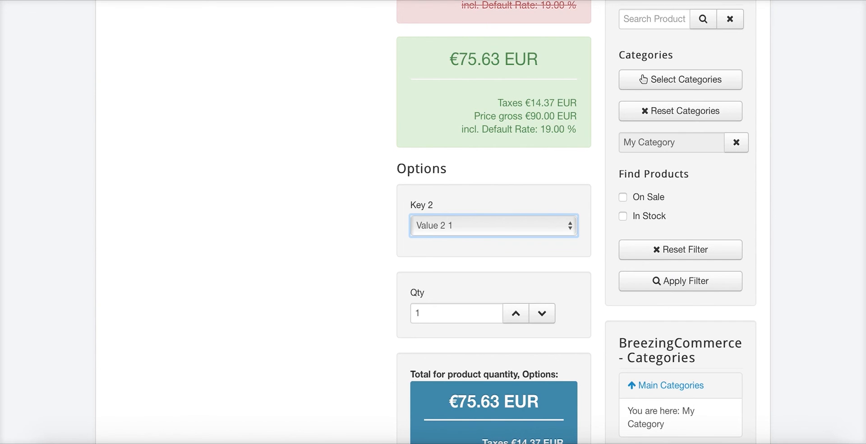
Mark My Accesory as used for My 2nd Product and return to the storefront page
{"action": "scroll", "coordinate": [619, 125], "scroll_direction": "up", "scroll_amount": 5}
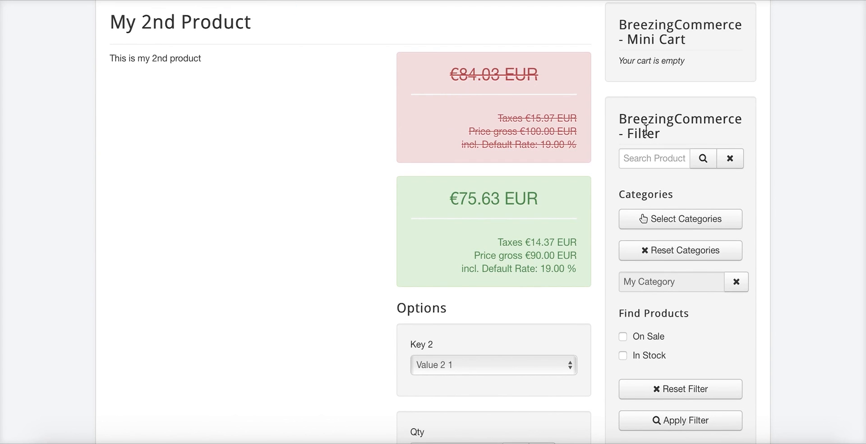
{"action": "scroll", "coordinate": [567, 159], "scroll_direction": "down", "scroll_amount": 1}
{"action": "scroll", "coordinate": [567, 158], "scroll_direction": "down", "scroll_amount": 3}
{"action": "scroll", "coordinate": [517, 145], "scroll_direction": "up", "scroll_amount": 2}
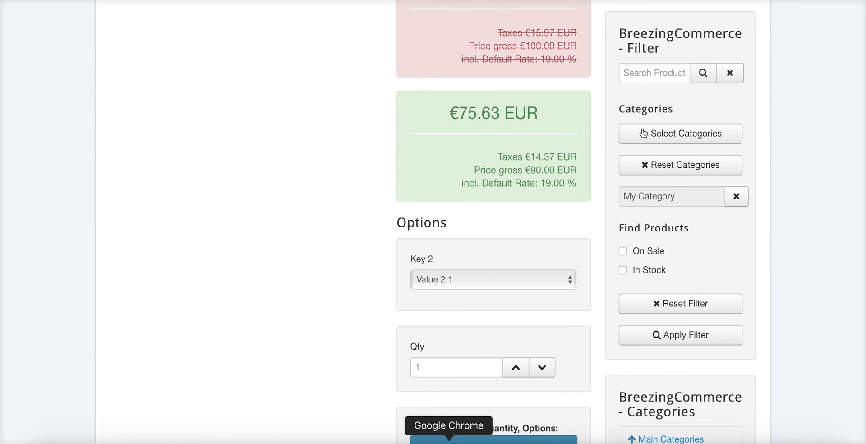
{"action": "left_click", "coordinate": [444, 440]}
{"action": "left_click", "coordinate": [655, 288]}
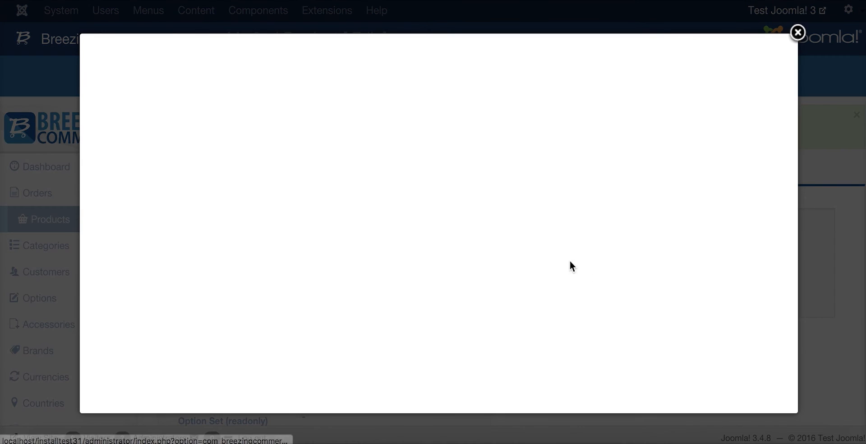
{"action": "left_click", "coordinate": [545, 174]}
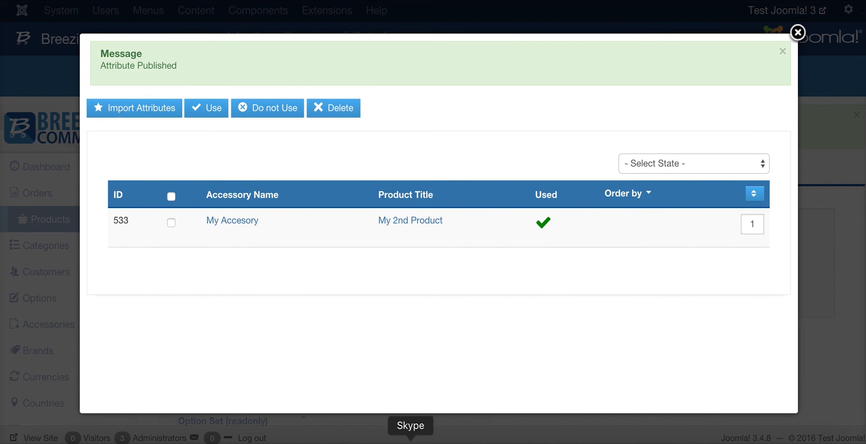
{"action": "left_click", "coordinate": [372, 439]}
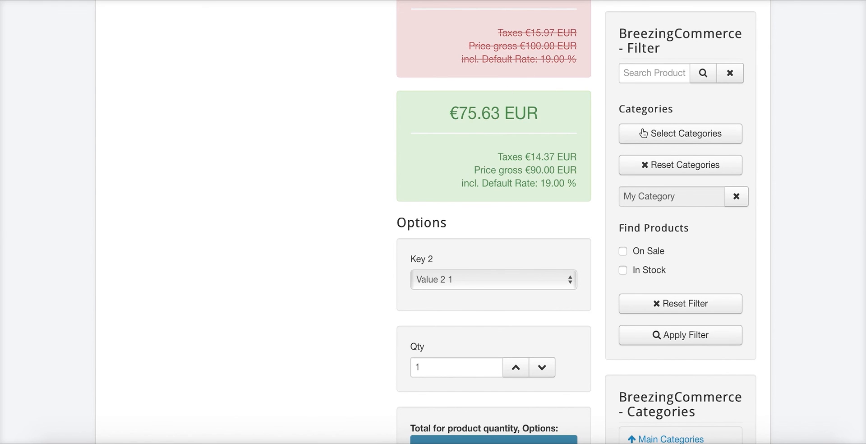
{"action": "scroll", "coordinate": [722, 149], "scroll_direction": "up", "scroll_amount": 2}
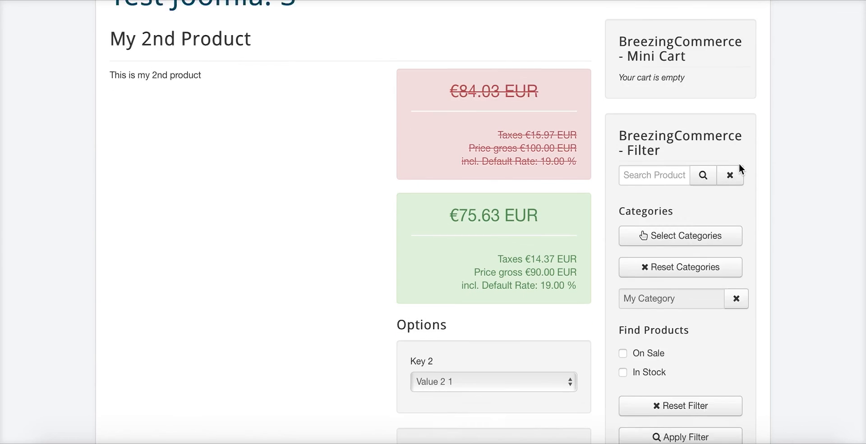
{"action": "scroll", "coordinate": [735, 172], "scroll_direction": "down", "scroll_amount": 4}
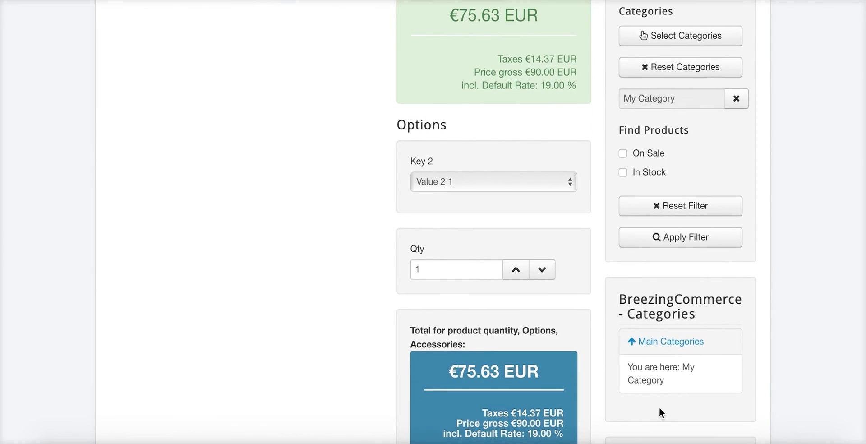
Mark the Extre Super Duper Something option as used and reload the storefront page
{"action": "left_click", "coordinate": [450, 438]}
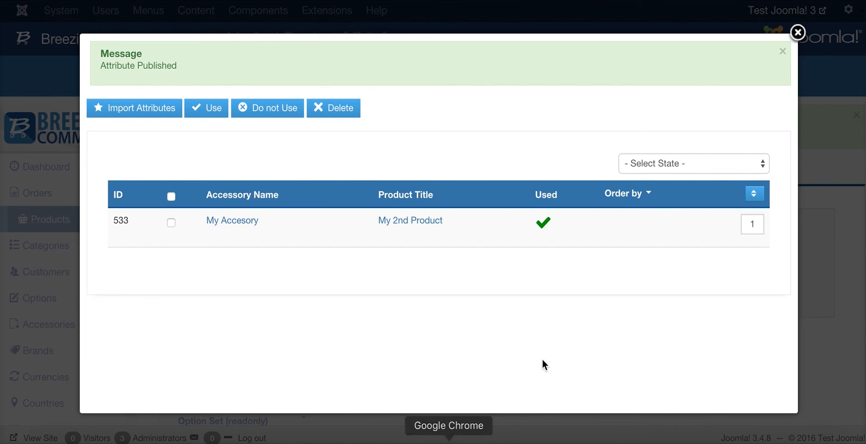
{"action": "left_click", "coordinate": [406, 222]}
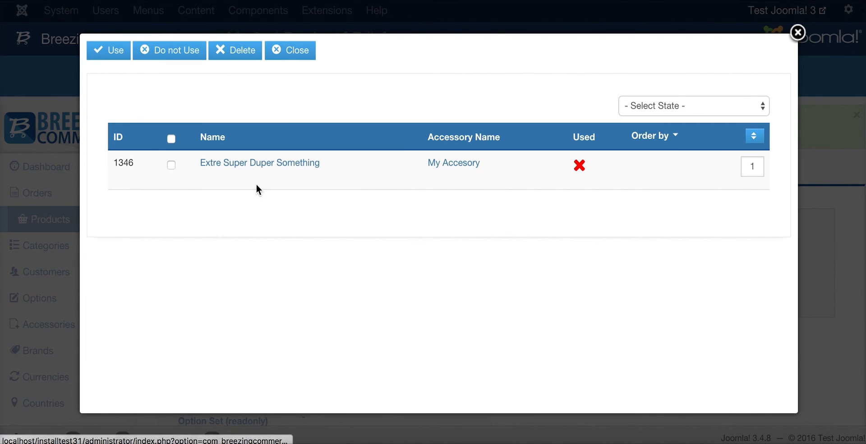
{"action": "left_click", "coordinate": [573, 164]}
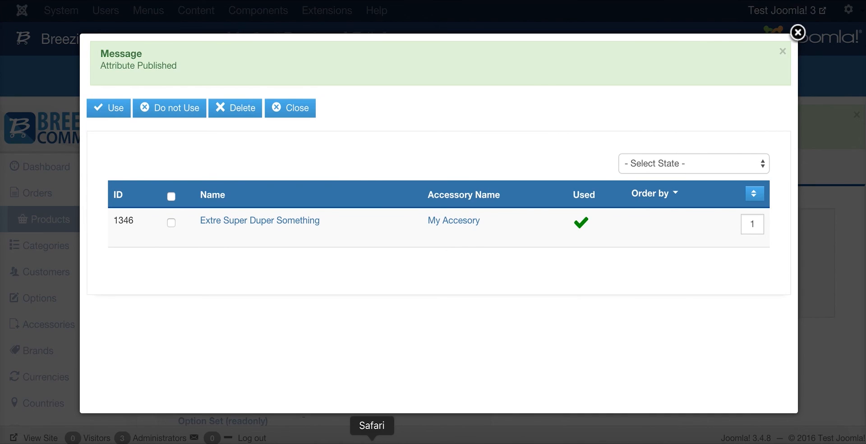
{"action": "left_click", "coordinate": [371, 439]}
{"action": "key", "text": "super+r"}
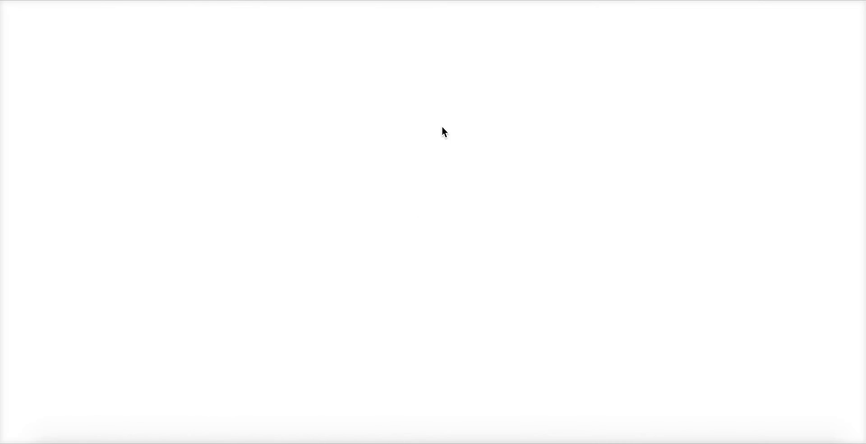
Raise accessory and product quantities to 3 each, bringing the total to €302.52 EUR
{"action": "scroll", "coordinate": [338, 176], "scroll_direction": "down", "scroll_amount": 5}
{"action": "scroll", "coordinate": [345, 311], "scroll_direction": "down", "scroll_amount": 1}
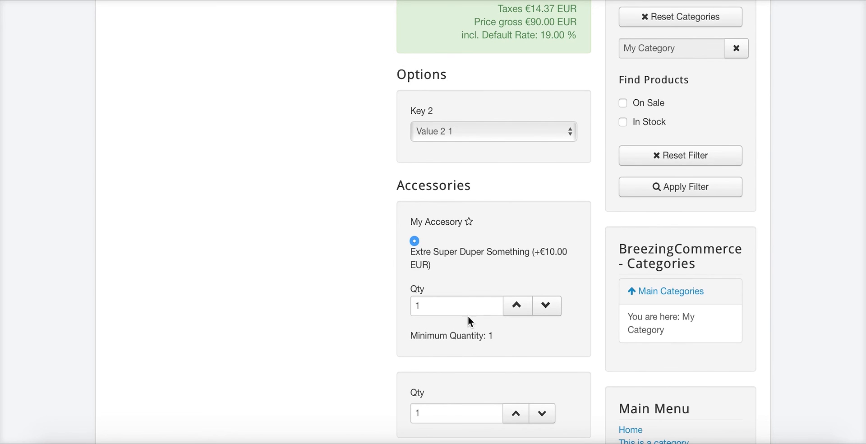
{"action": "scroll", "coordinate": [381, 222], "scroll_direction": "down", "scroll_amount": 2}
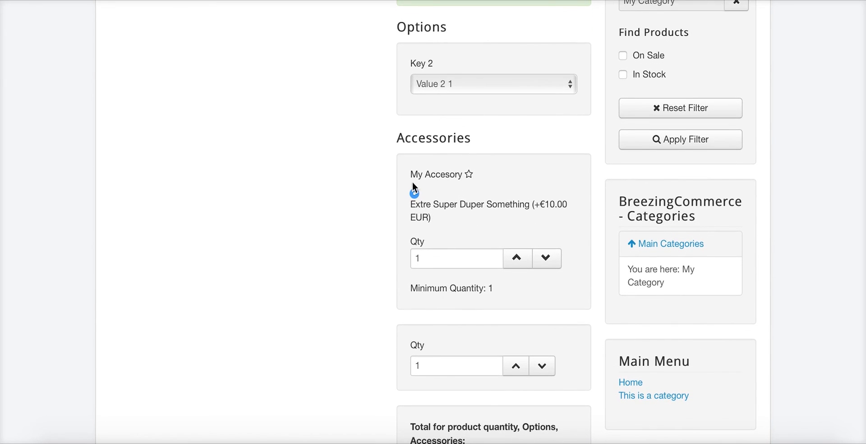
{"action": "scroll", "coordinate": [431, 182], "scroll_direction": "down", "scroll_amount": 2}
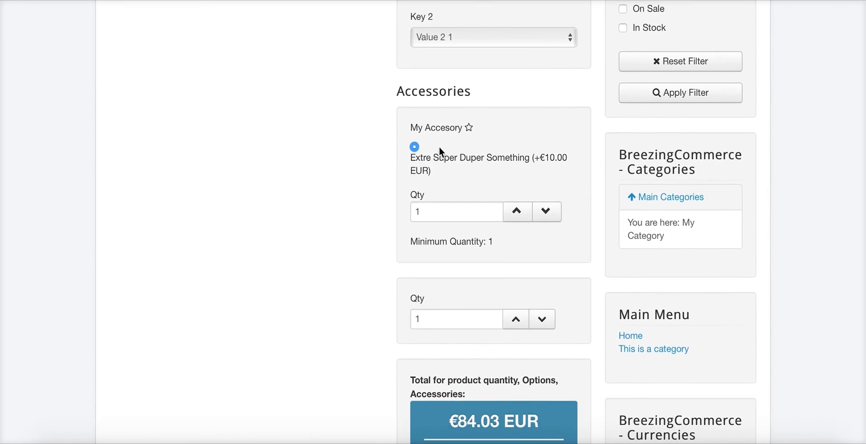
{"action": "scroll", "coordinate": [456, 131], "scroll_direction": "down", "scroll_amount": 2}
{"action": "scroll", "coordinate": [460, 81], "scroll_direction": "down", "scroll_amount": 1}
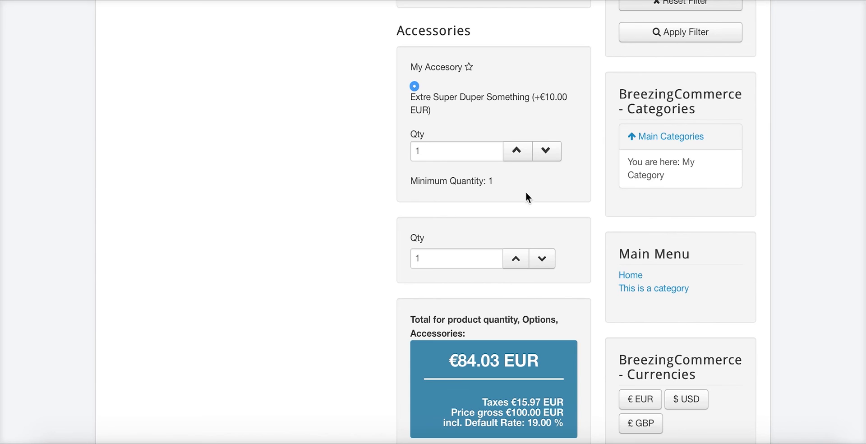
{"action": "left_click", "coordinate": [517, 156]}
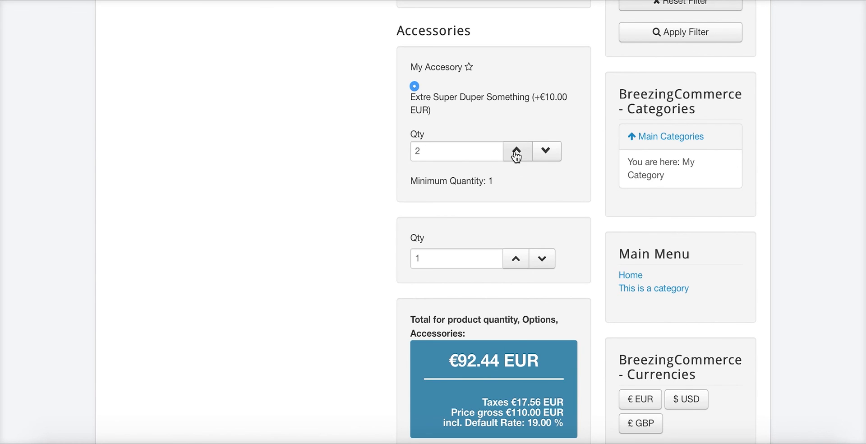
{"action": "left_click", "coordinate": [516, 150]}
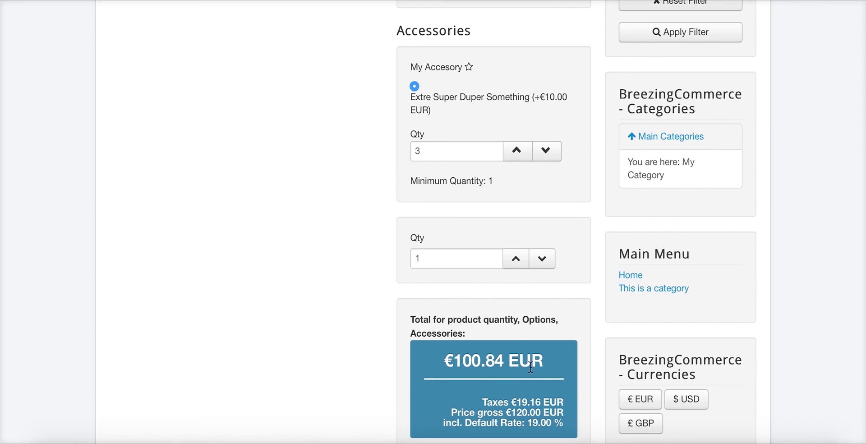
{"action": "left_click", "coordinate": [517, 258]}
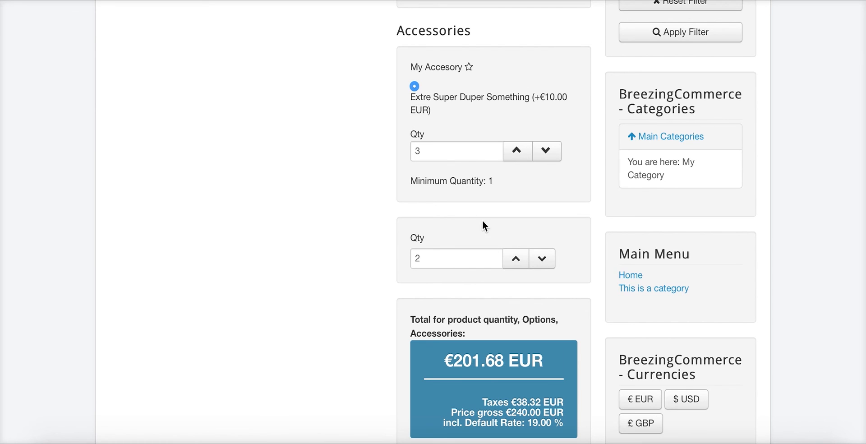
{"action": "left_click", "coordinate": [513, 264]}
{"action": "scroll", "coordinate": [408, 268], "scroll_direction": "down", "scroll_amount": 1}
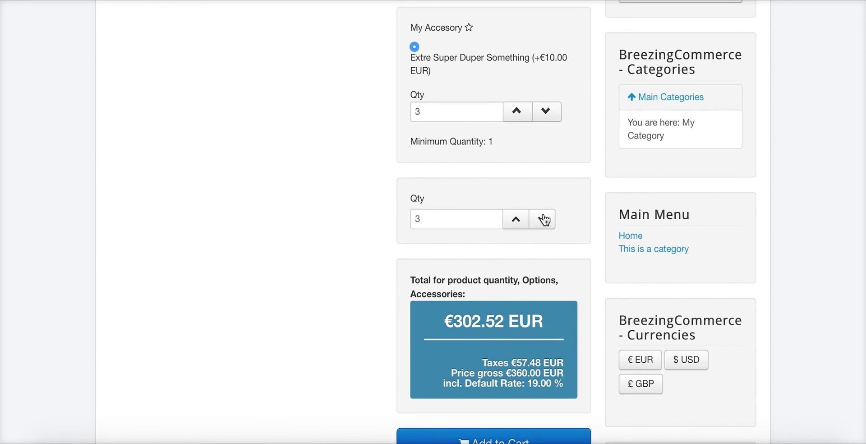
{"action": "scroll", "coordinate": [433, 238], "scroll_direction": "up", "scroll_amount": 1}
{"action": "scroll", "coordinate": [406, 135], "scroll_direction": "up", "scroll_amount": 1}
{"action": "scroll", "coordinate": [374, 146], "scroll_direction": "up", "scroll_amount": 2}
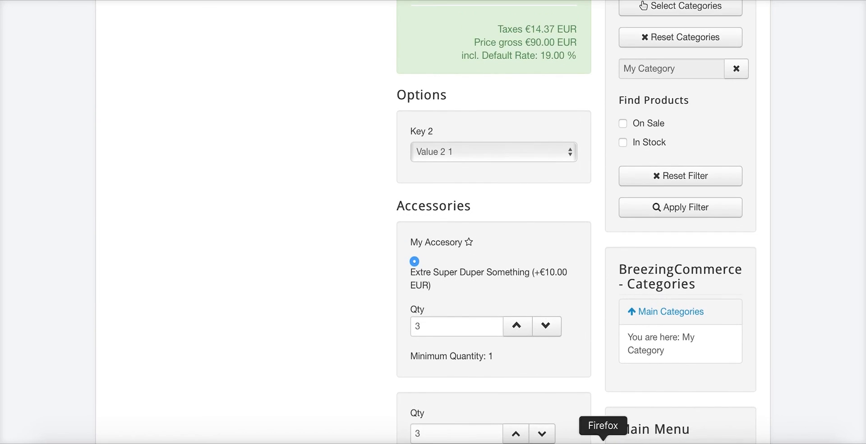
{"action": "scroll", "coordinate": [498, 188], "scroll_direction": "down", "scroll_amount": 5}
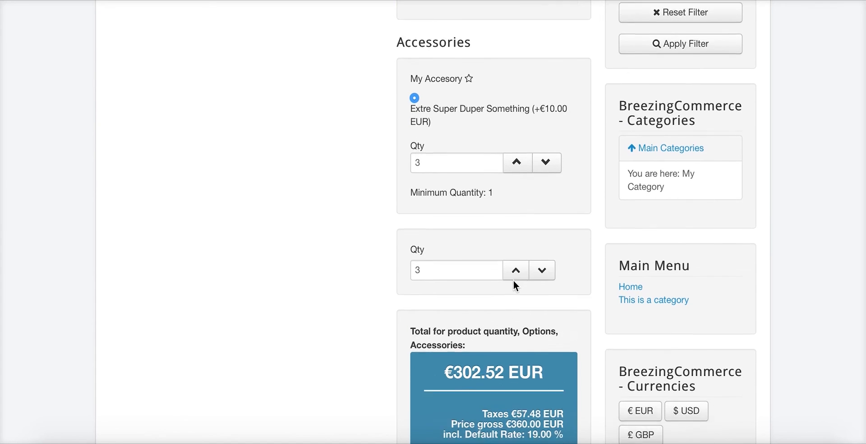
Add the configured product to the cart and proceed to checkout
{"action": "left_click", "coordinate": [525, 374]}
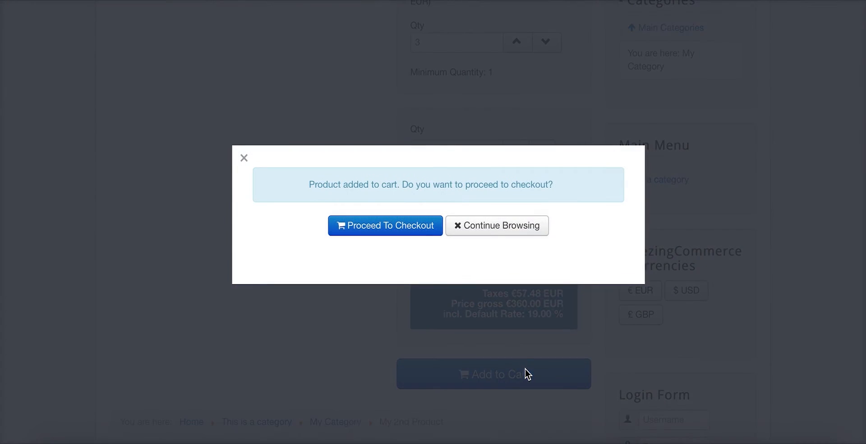
{"action": "left_click", "coordinate": [422, 234]}
{"action": "scroll", "coordinate": [405, 245], "scroll_direction": "down", "scroll_amount": 3}
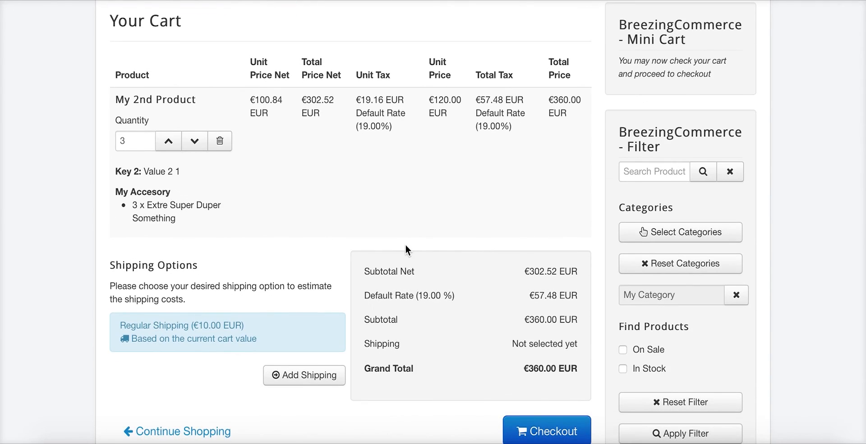
{"action": "scroll", "coordinate": [399, 248], "scroll_direction": "up", "scroll_amount": 2}
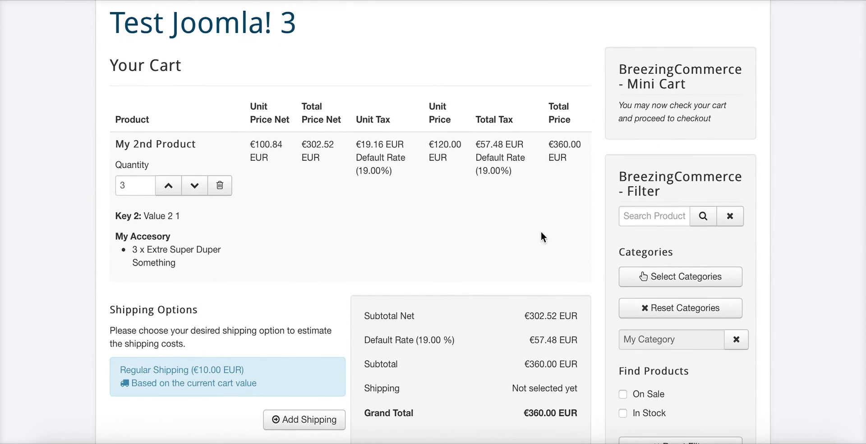
{"action": "scroll", "coordinate": [533, 252], "scroll_direction": "down", "scroll_amount": 1}
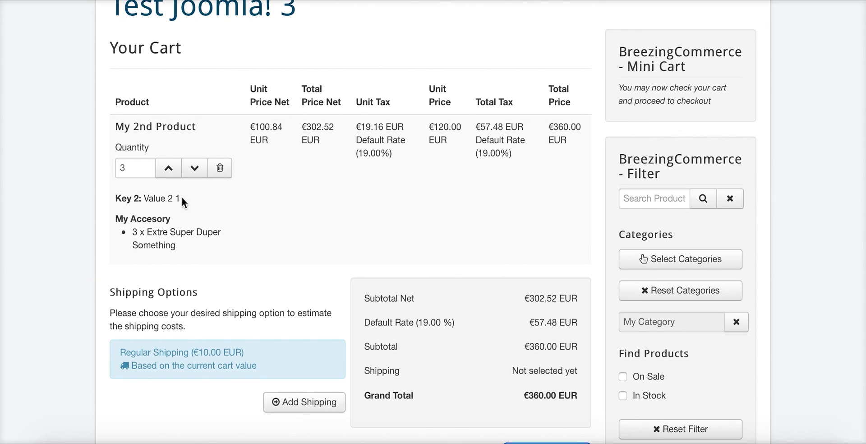
Review the cart's Key 2: Value 2 1 option, accessory lines and €360.00 EUR total
{"action": "left_click_drag", "start_coordinate": [182, 197], "coordinate": [113, 199]}
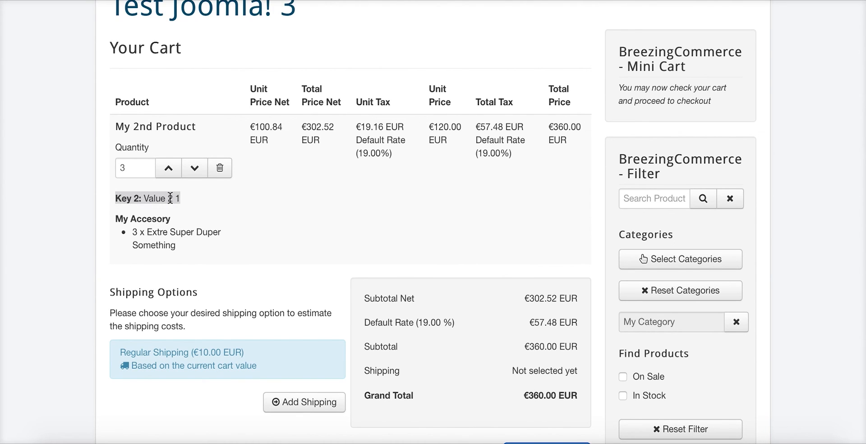
{"action": "left_click", "coordinate": [283, 185]}
{"action": "left_click_drag", "start_coordinate": [108, 220], "coordinate": [286, 215]}
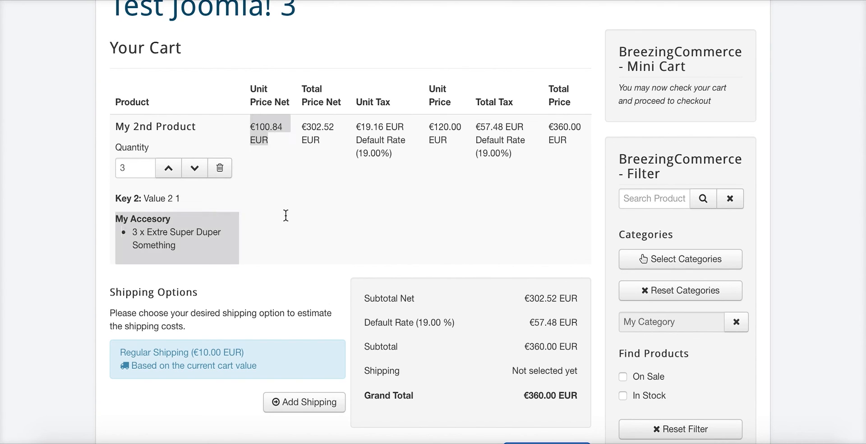
{"action": "left_click", "coordinate": [163, 242]}
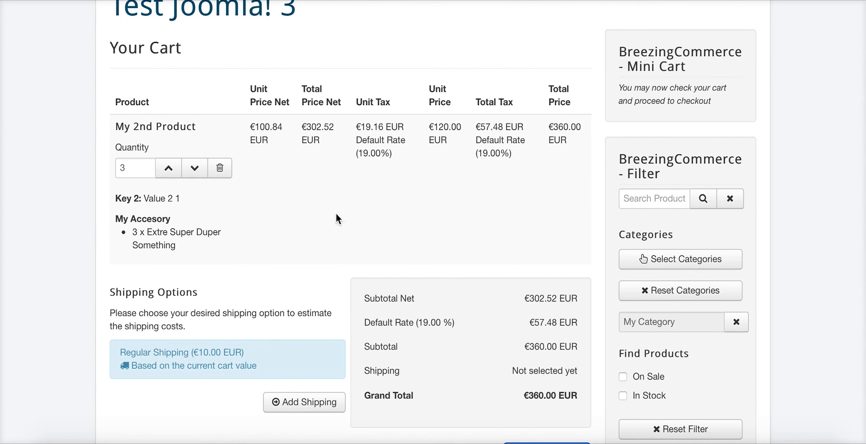
{"action": "scroll", "coordinate": [151, 209], "scroll_direction": "down", "scroll_amount": 1}
{"action": "left_click_drag", "start_coordinate": [137, 207], "coordinate": [219, 247]}
{"action": "left_click", "coordinate": [218, 247]}
{"action": "scroll", "coordinate": [469, 167], "scroll_direction": "down", "scroll_amount": 2}
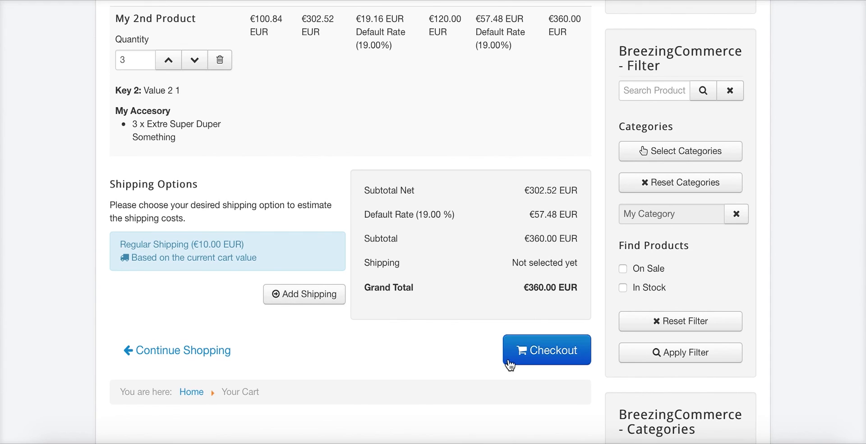
{"action": "scroll", "coordinate": [512, 272], "scroll_direction": "up", "scroll_amount": 3}
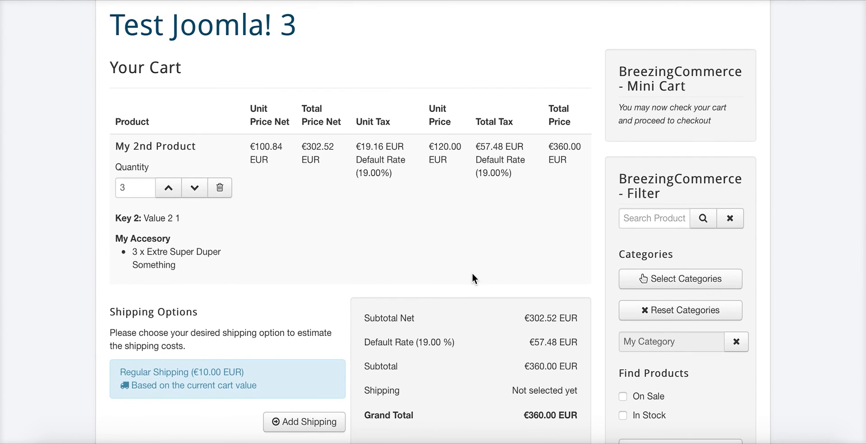